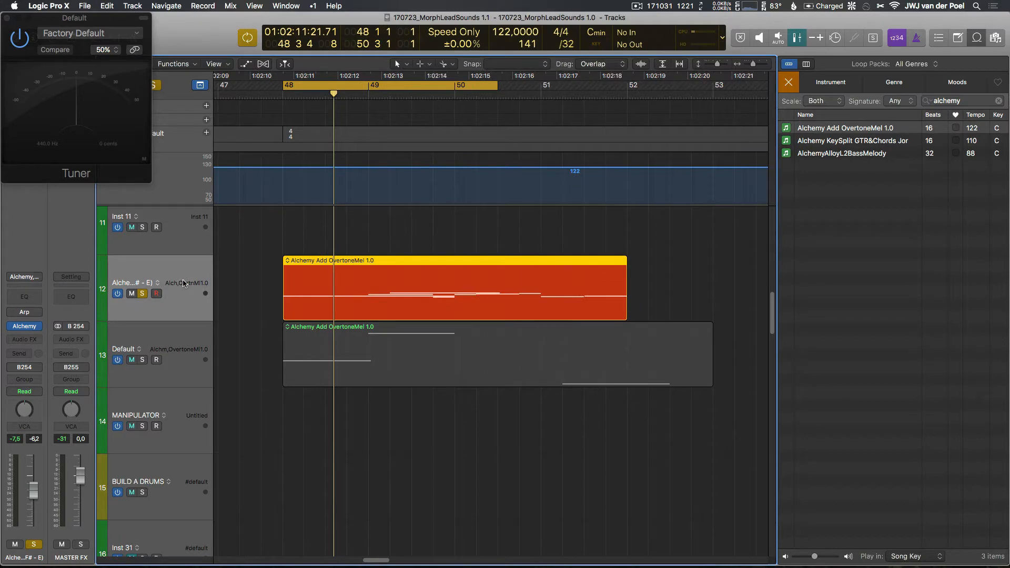
Play the soloed overtone melody region and delete all its muted notes in the piano roll
{"action": "key", "text": "space"}
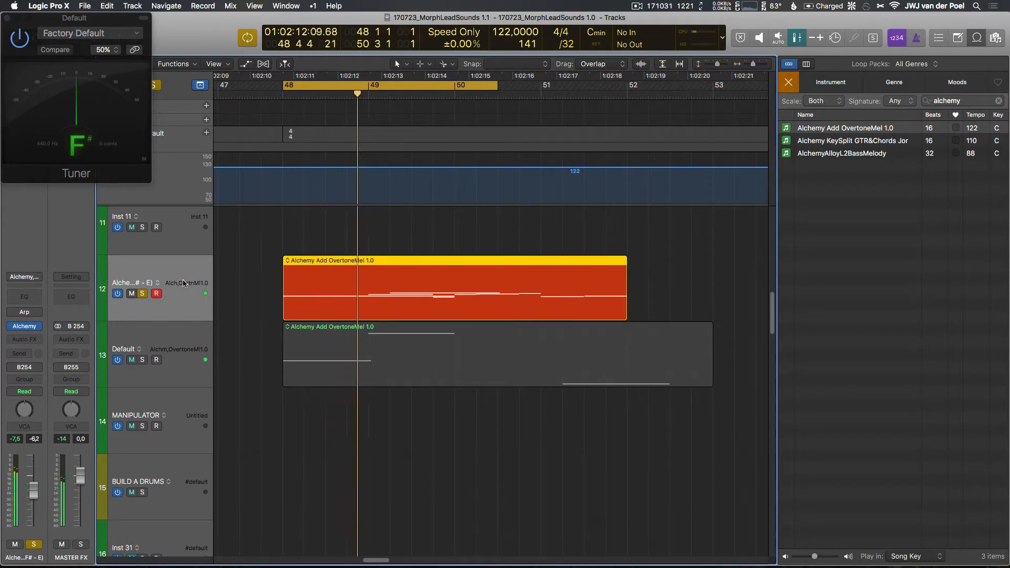
{"action": "key", "text": "p"}
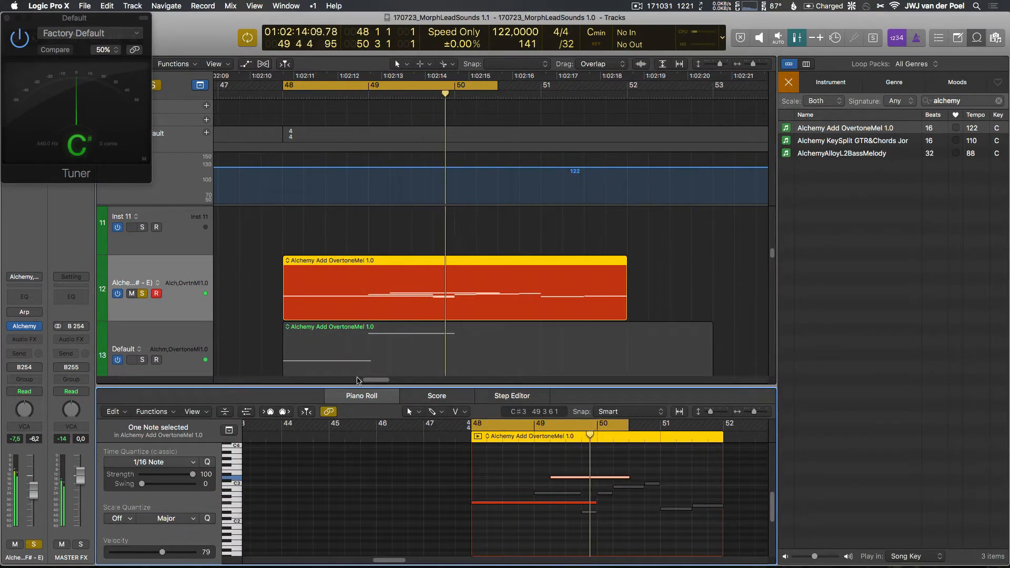
{"action": "left_click", "coordinate": [528, 473]}
{"action": "key", "text": "shift+m"}
{"action": "key", "text": "Delete"}
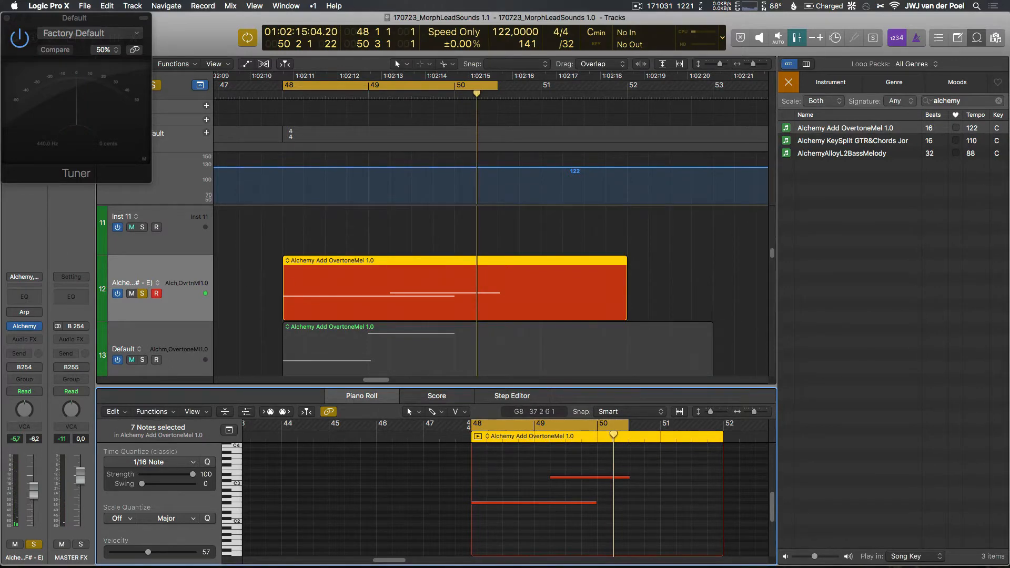
{"action": "key", "text": "e"}
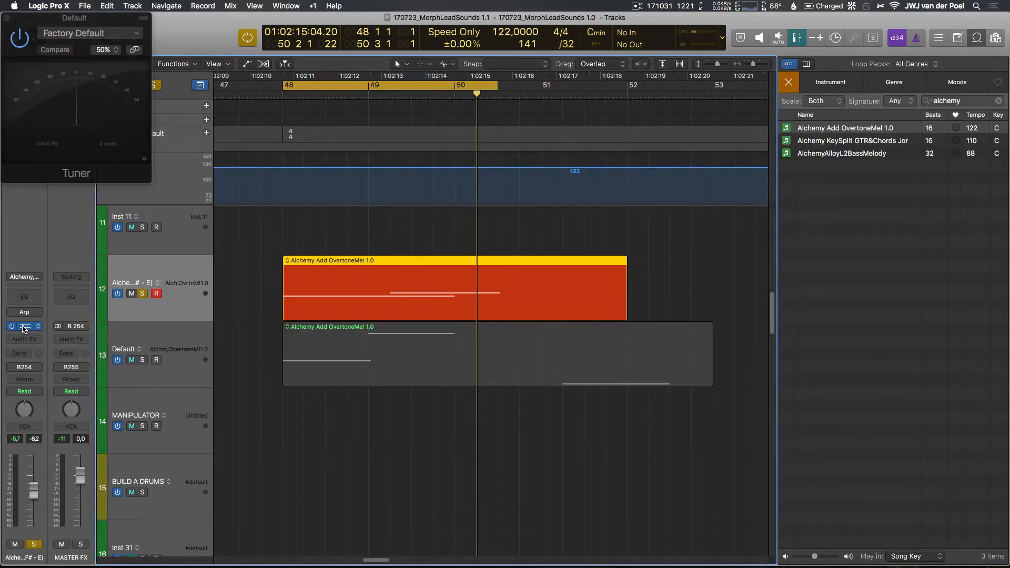
Open Alchemy on the overtone melody track and examine its global source and main effects settings
{"action": "left_click", "coordinate": [34, 326]}
{"action": "left_click_drag", "start_coordinate": [410, 101], "coordinate": [520, 83]}
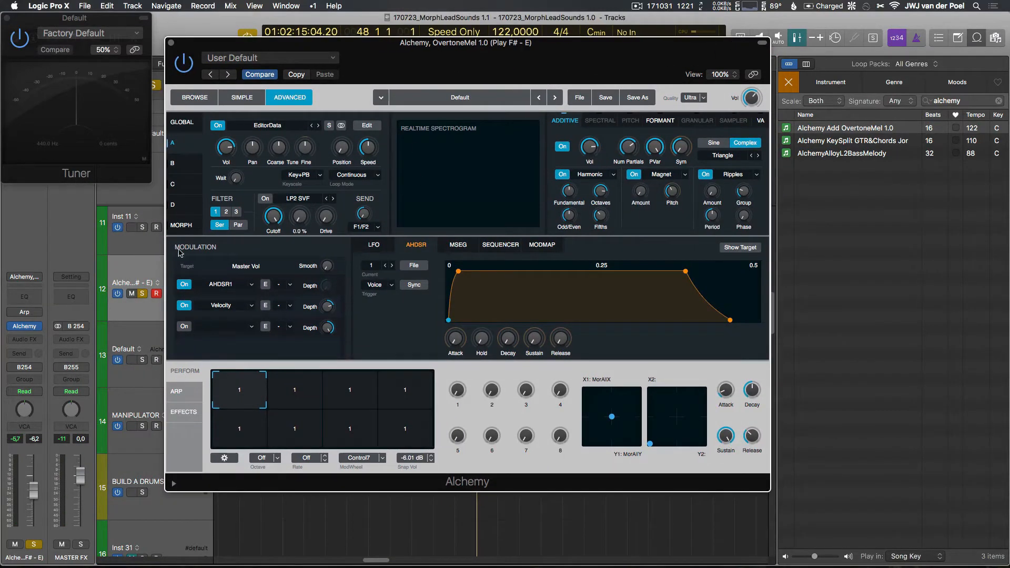
{"action": "left_click", "coordinate": [181, 122]}
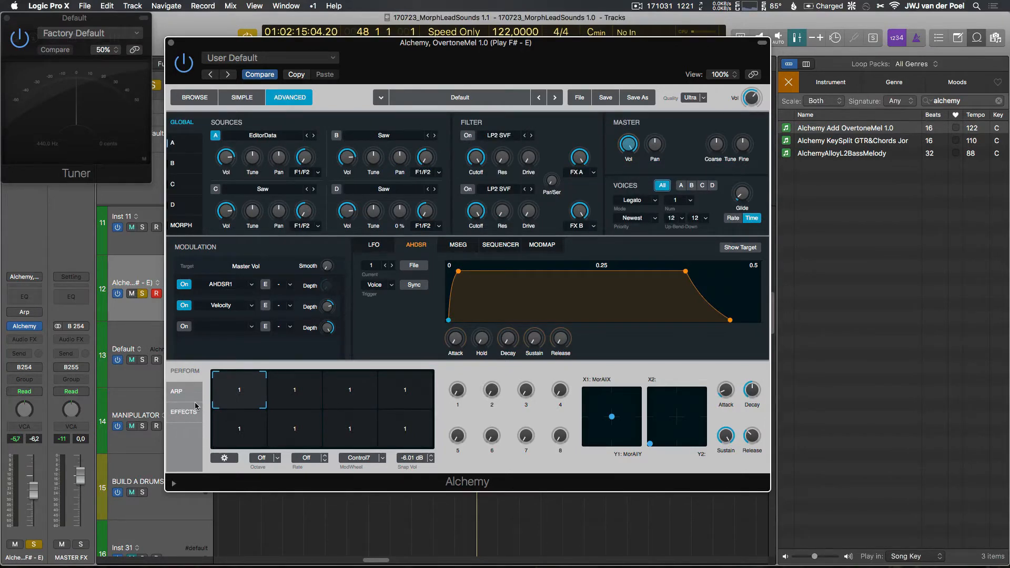
{"action": "left_click", "coordinate": [186, 412]}
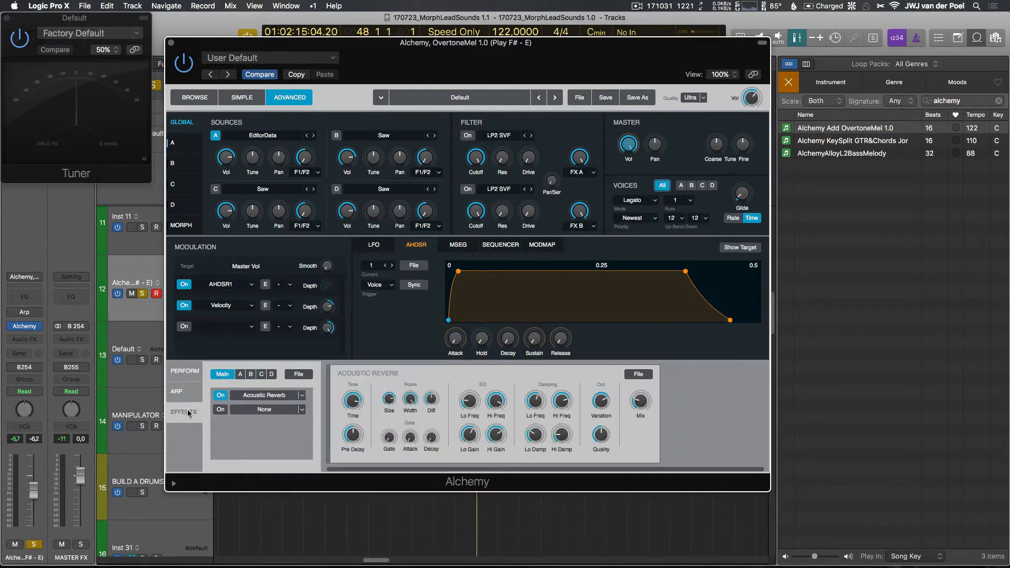
Disable the MSEG2 modulation of source A's additive symmetry
{"action": "left_click", "coordinate": [184, 142]}
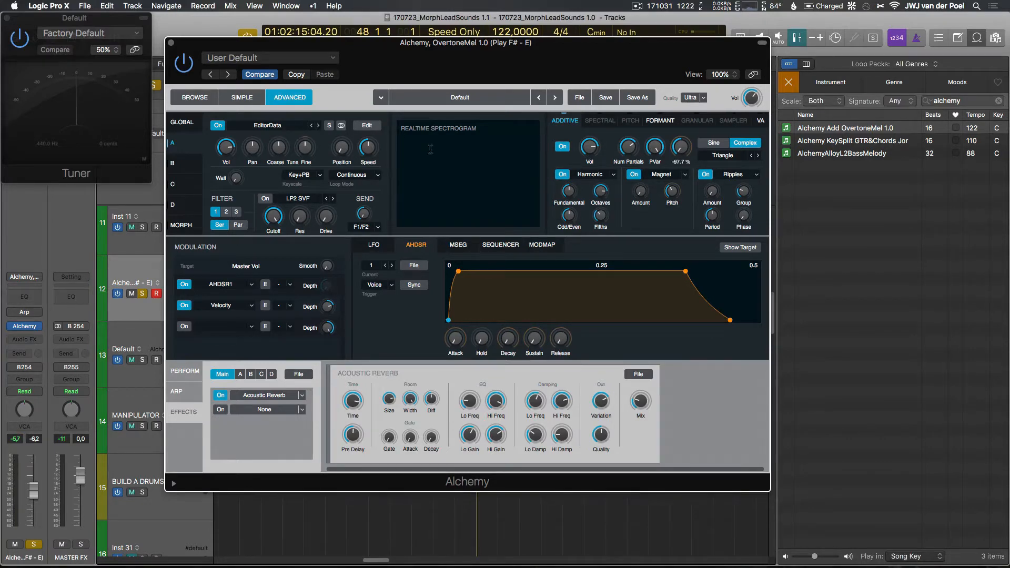
{"action": "left_click", "coordinate": [681, 147]}
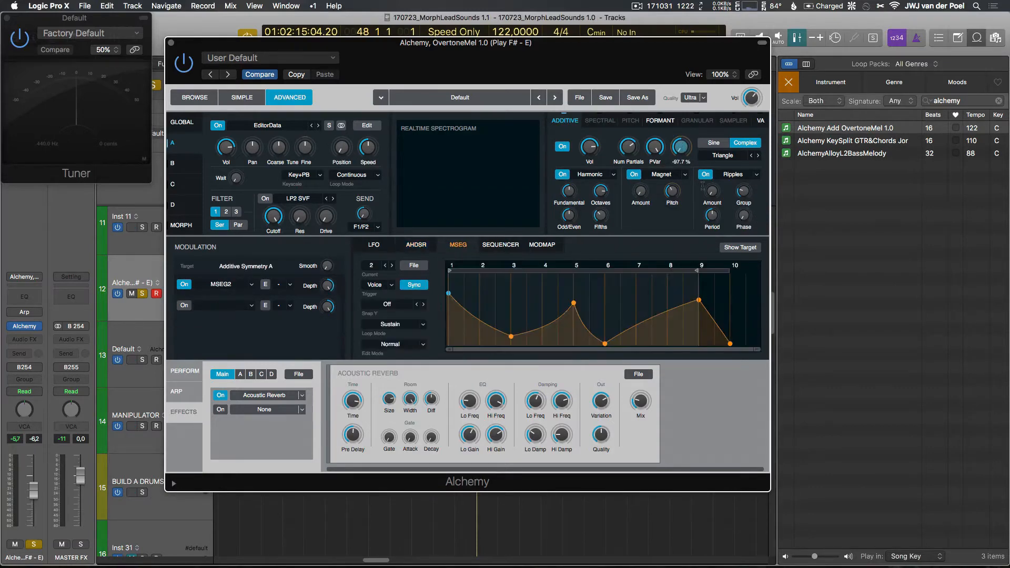
{"action": "left_click", "coordinate": [184, 284]}
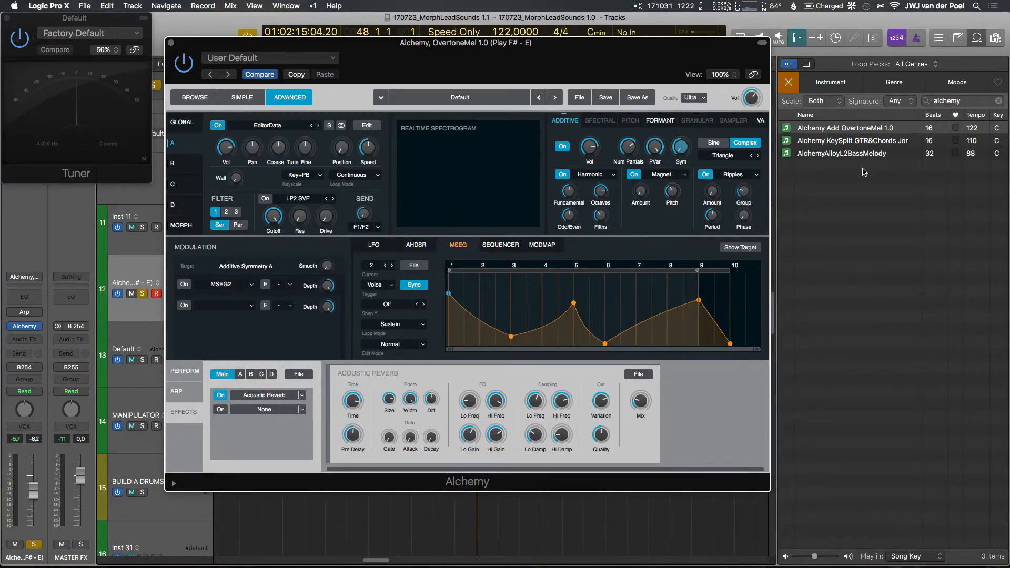
Turn off the Magnet additive effect and the LFO1 modulation of source A's fine tuning
{"action": "left_click", "coordinate": [635, 176]}
{"action": "left_click", "coordinate": [305, 148]}
{"action": "left_click", "coordinate": [184, 284]}
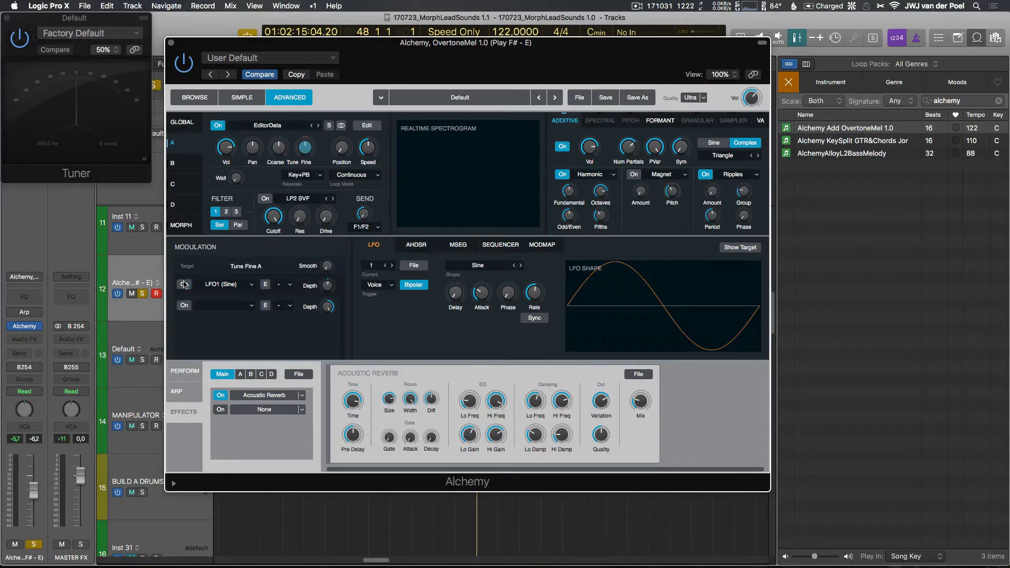
Switch source A's additive waveform mode to Sine and play the loop while adjusting the Acoustic Reverb mix
{"action": "left_click", "coordinate": [720, 144]}
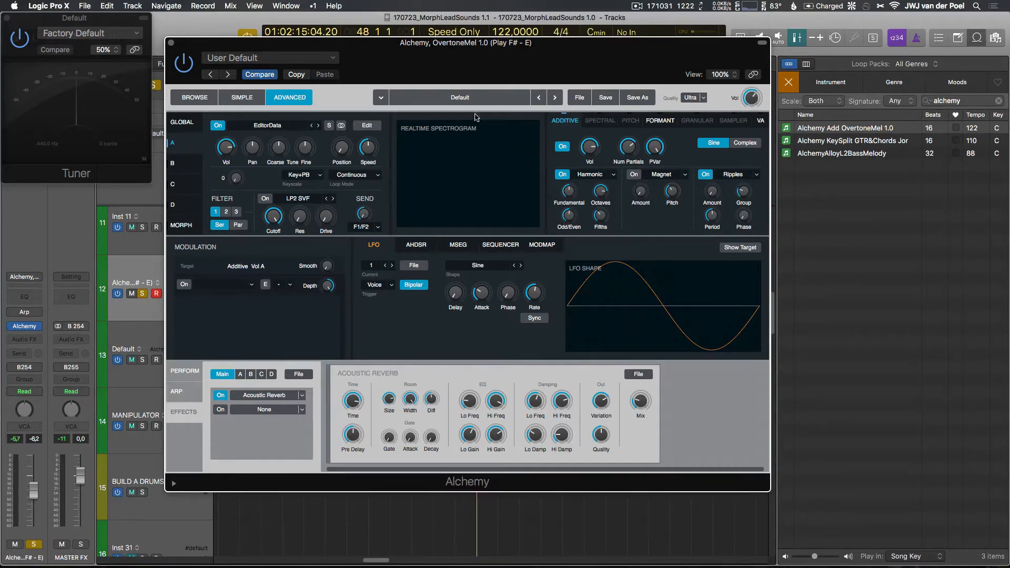
{"action": "key", "text": "space"}
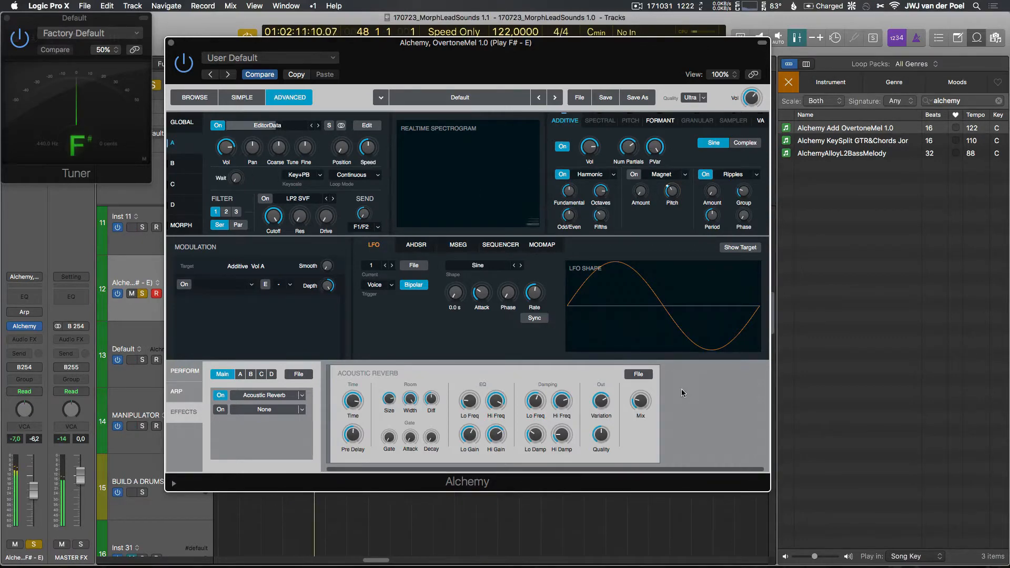
{"action": "left_click_drag", "start_coordinate": [639, 405], "coordinate": [646, 374]}
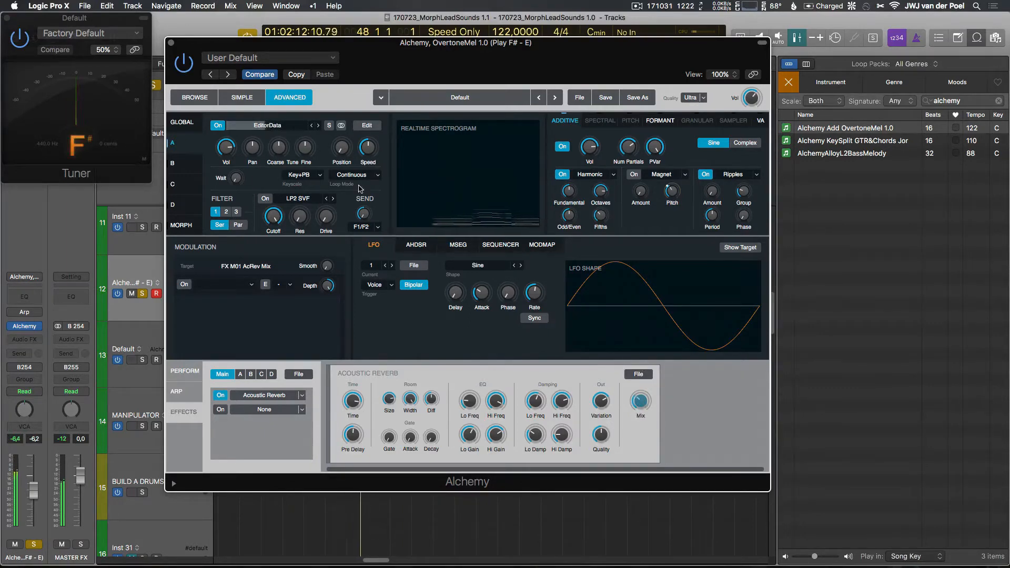
Re-enable the LFO1 modulation of source A's fine tuning and the Magnet additive effect
{"action": "left_click", "coordinate": [309, 146]}
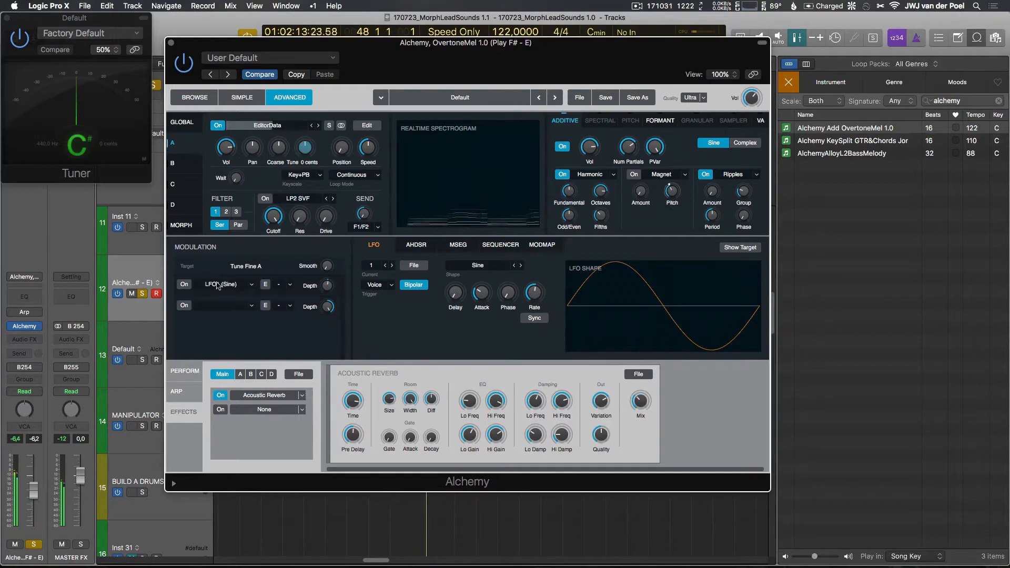
{"action": "left_click", "coordinate": [184, 285]}
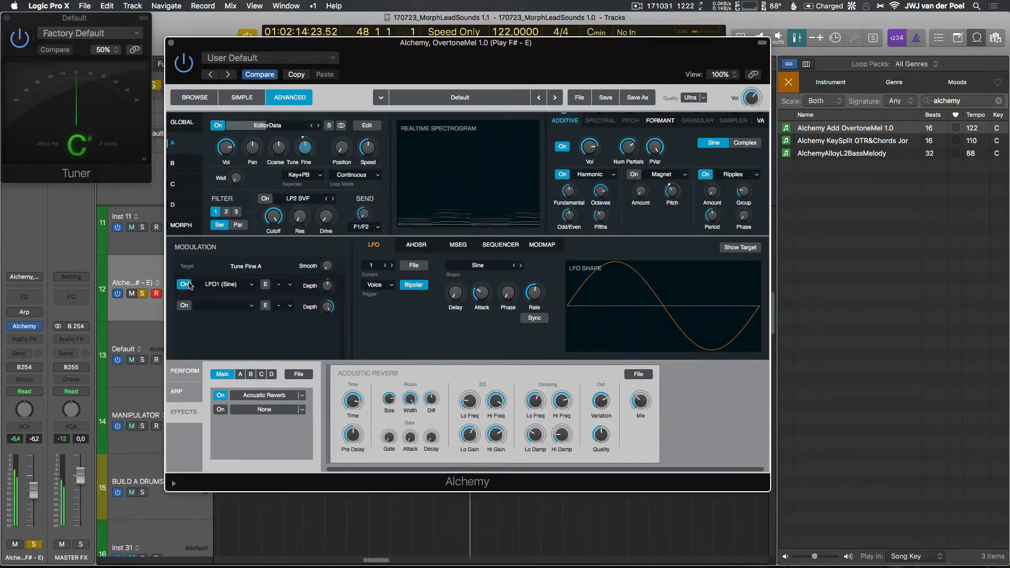
{"action": "left_click", "coordinate": [634, 176]}
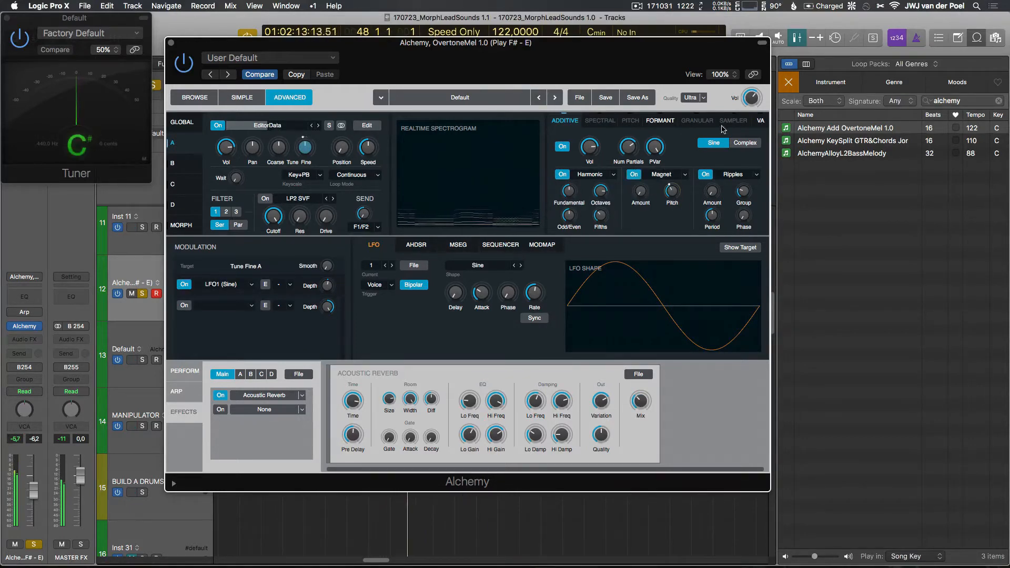
Set source A's additive waveform to Complex mode with the basic Triangle shape
{"action": "left_click", "coordinate": [747, 145]}
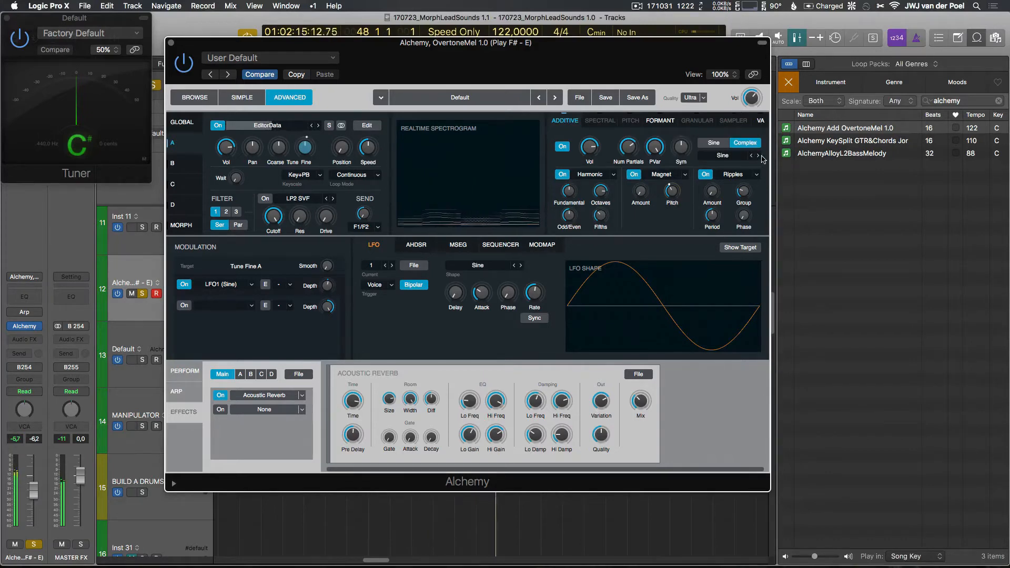
{"action": "left_click", "coordinate": [728, 157]}
{"action": "mouse_move", "coordinate": [733, 170]}
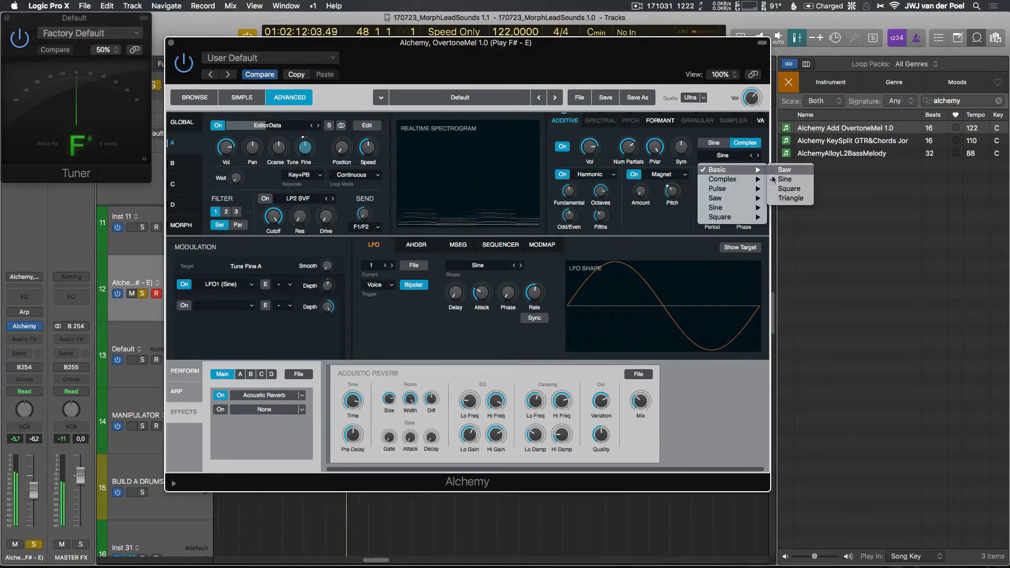
{"action": "left_click", "coordinate": [788, 198]}
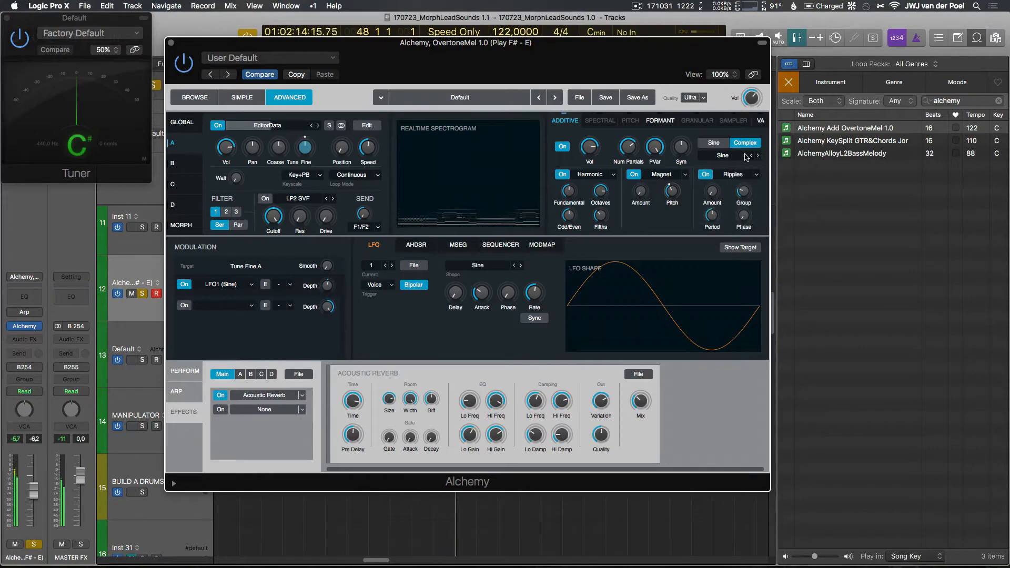
{"action": "left_click", "coordinate": [726, 156]}
{"action": "mouse_move", "coordinate": [736, 169]}
{"action": "left_click", "coordinate": [790, 199]}
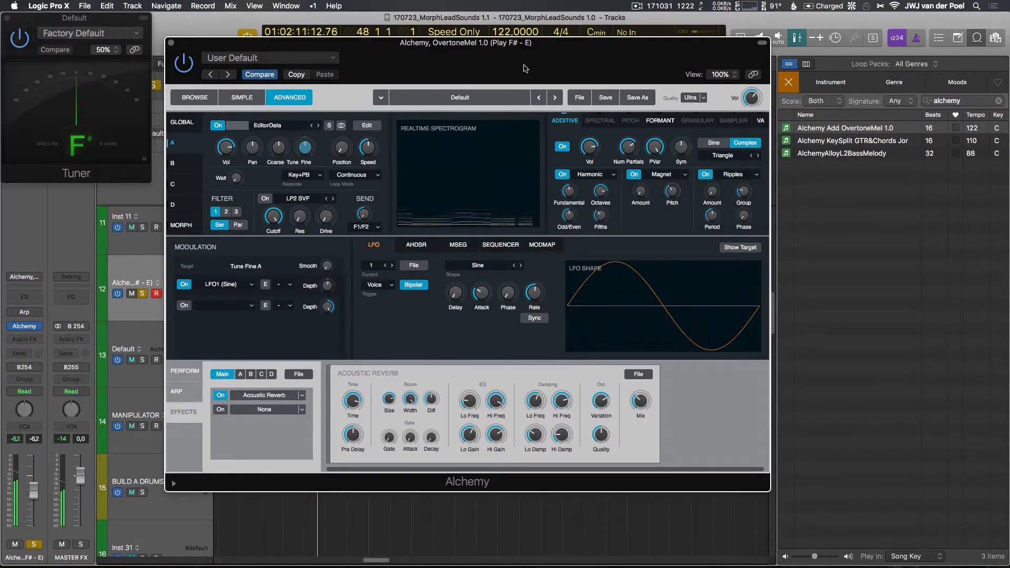
Examine the harmonic volumes of source A in the additive editor, and close the Alchemy window
{"action": "left_click_drag", "start_coordinate": [525, 64], "coordinate": [544, 63]}
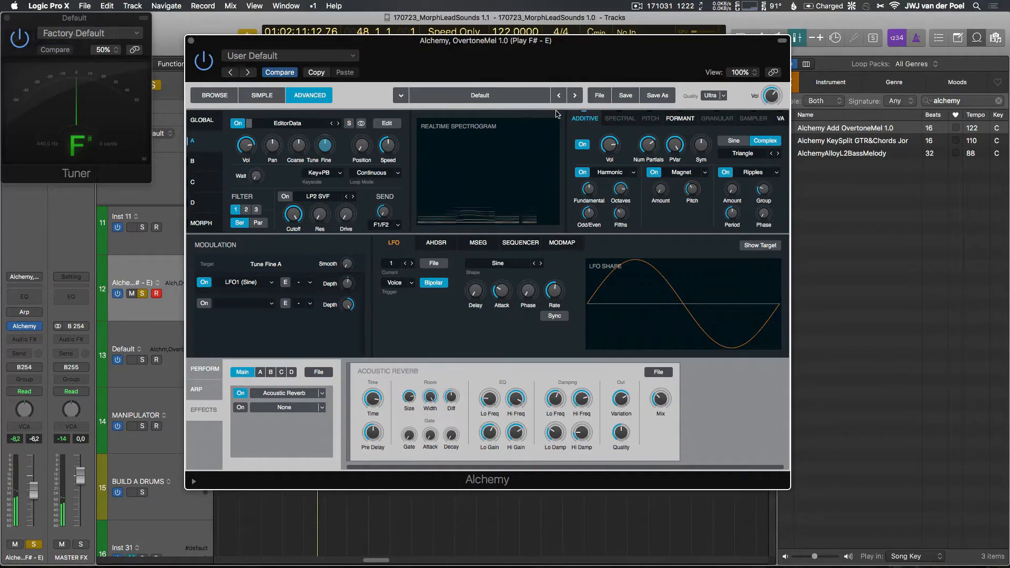
{"action": "left_click", "coordinate": [398, 123]}
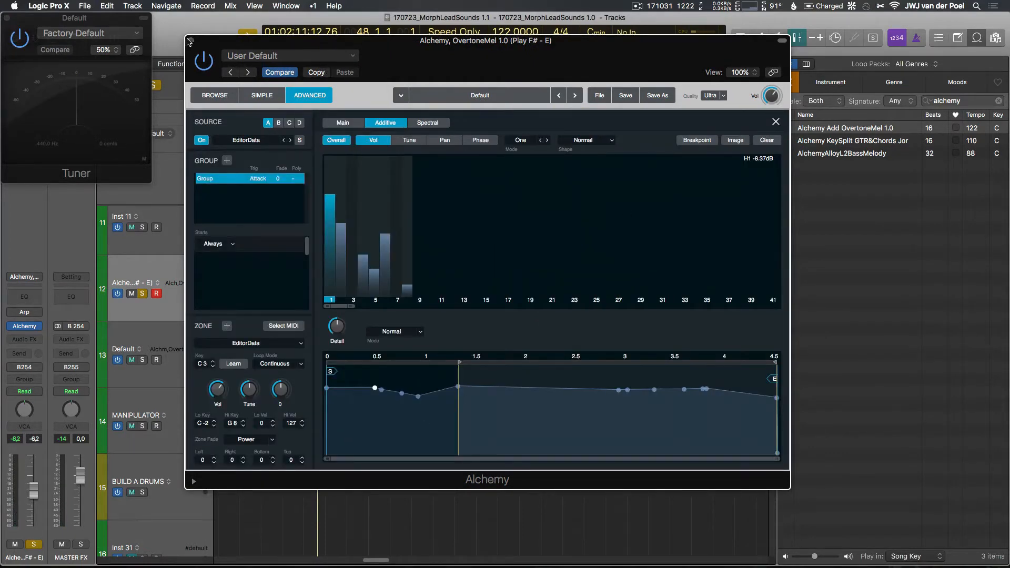
{"action": "key", "text": "super+w"}
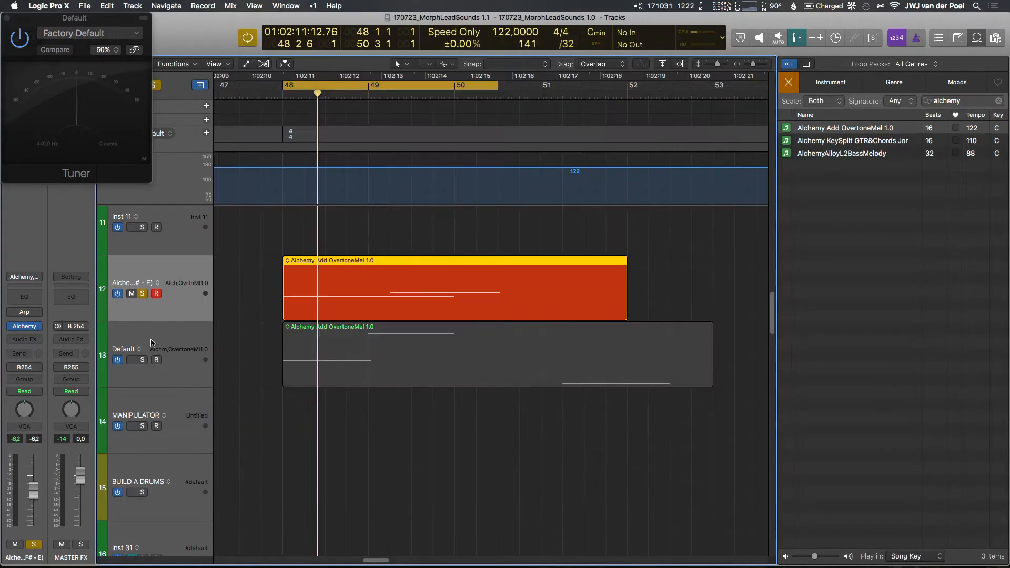
Solo only the Default track 13 and show its Alchemy plug-in window
{"action": "left_click", "coordinate": [144, 360]}
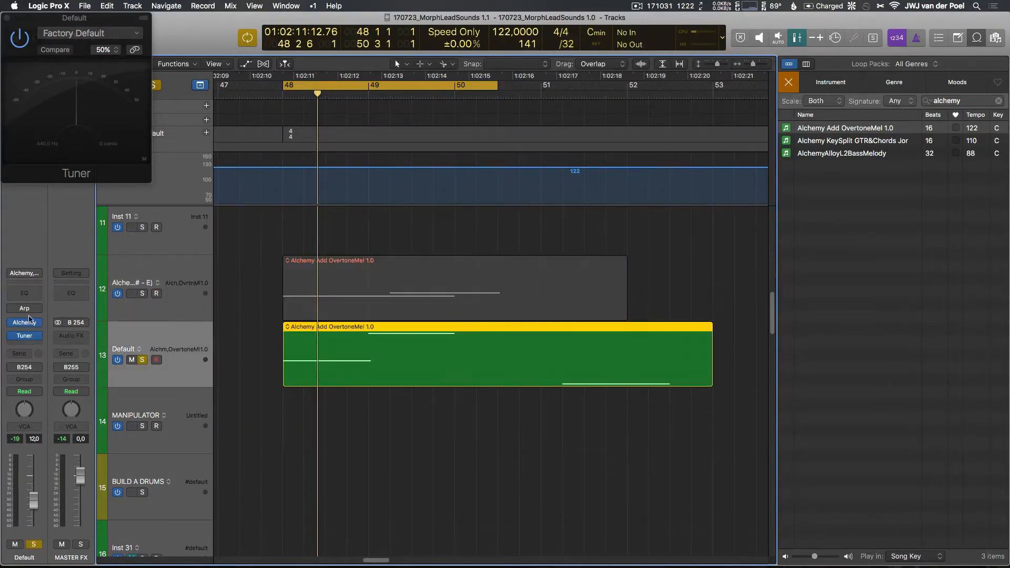
{"action": "key", "text": "v"}
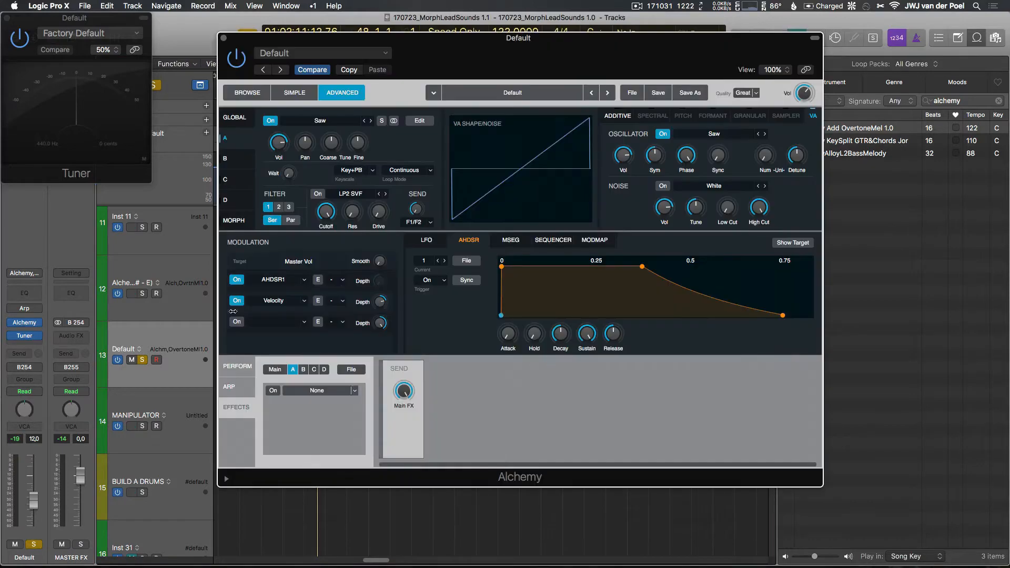
{"action": "key", "text": "v"}
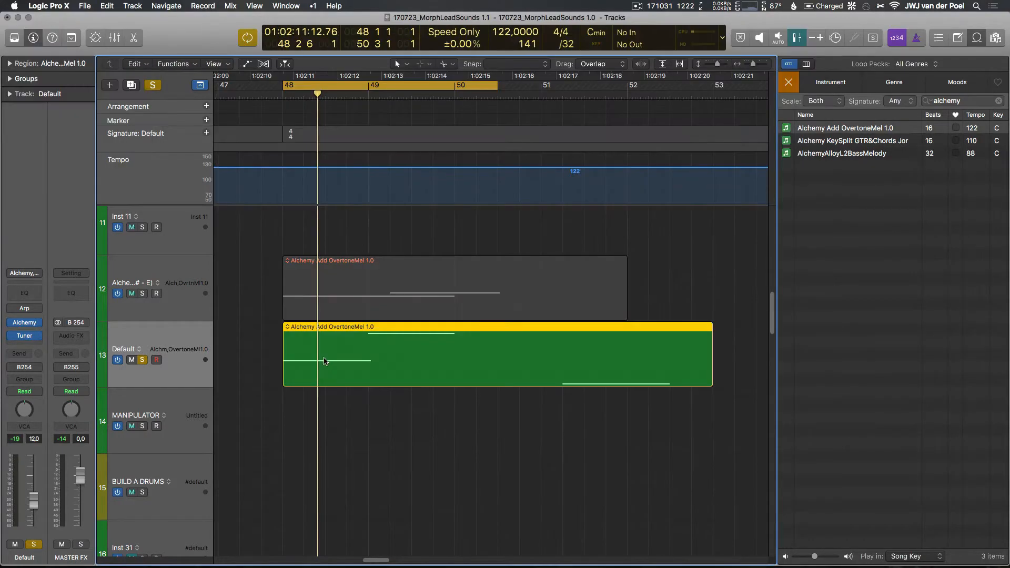
{"action": "key", "text": "e"}
{"action": "key", "text": "e"}
{"action": "key", "text": "v"}
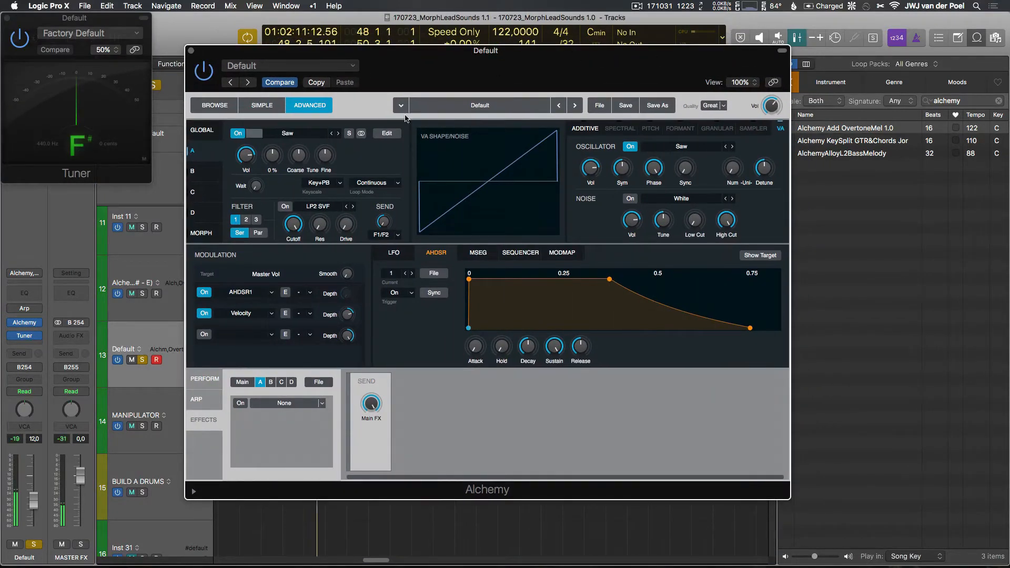
Set source A's first harmonic to about -10 dB in the additive editor, and display the source's additive settings
{"action": "left_click", "coordinate": [386, 134]}
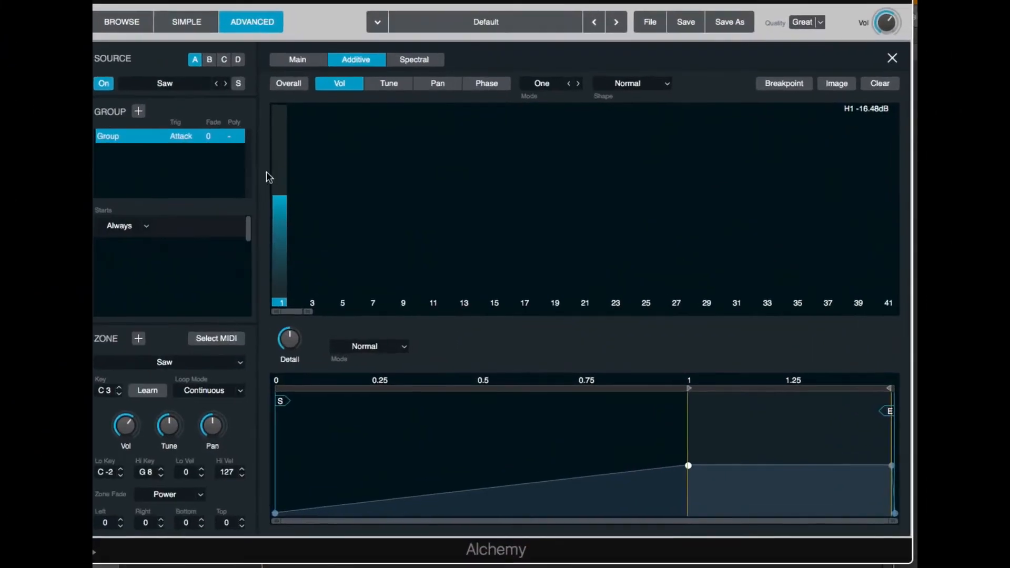
{"action": "left_click", "coordinate": [280, 168]}
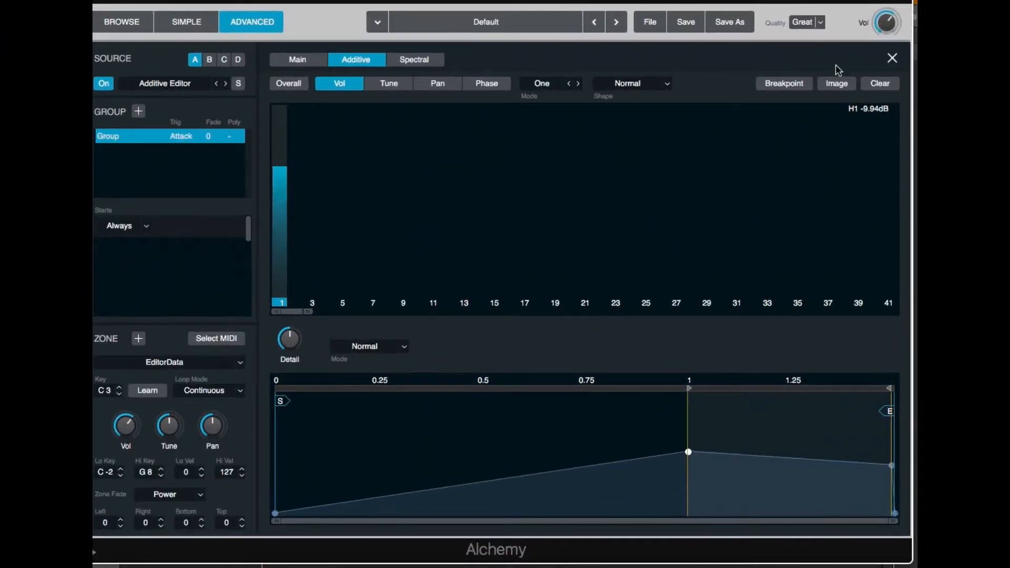
{"action": "left_click", "coordinate": [892, 58]}
{"action": "left_click", "coordinate": [899, 54]}
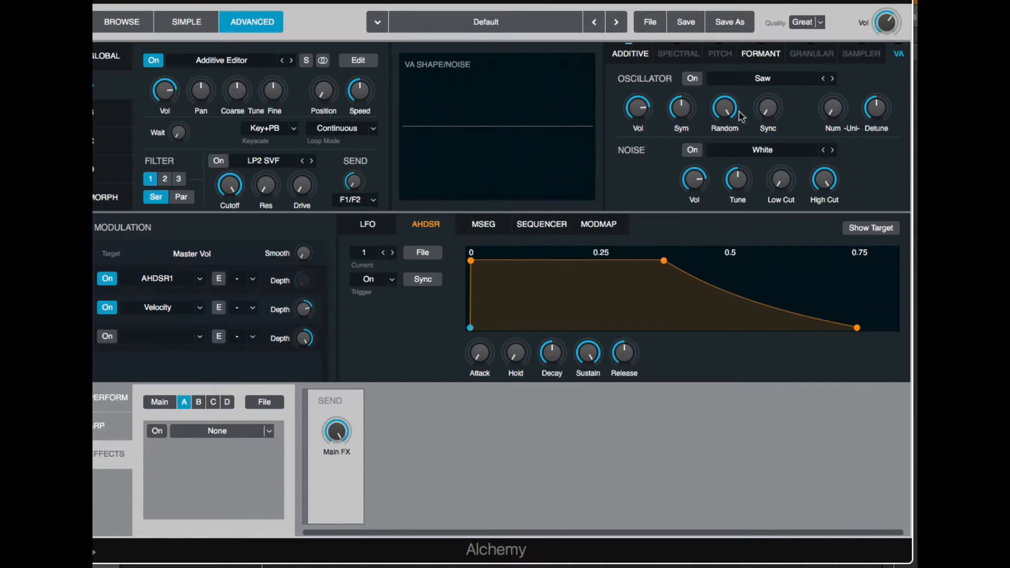
{"action": "left_click", "coordinate": [629, 57]}
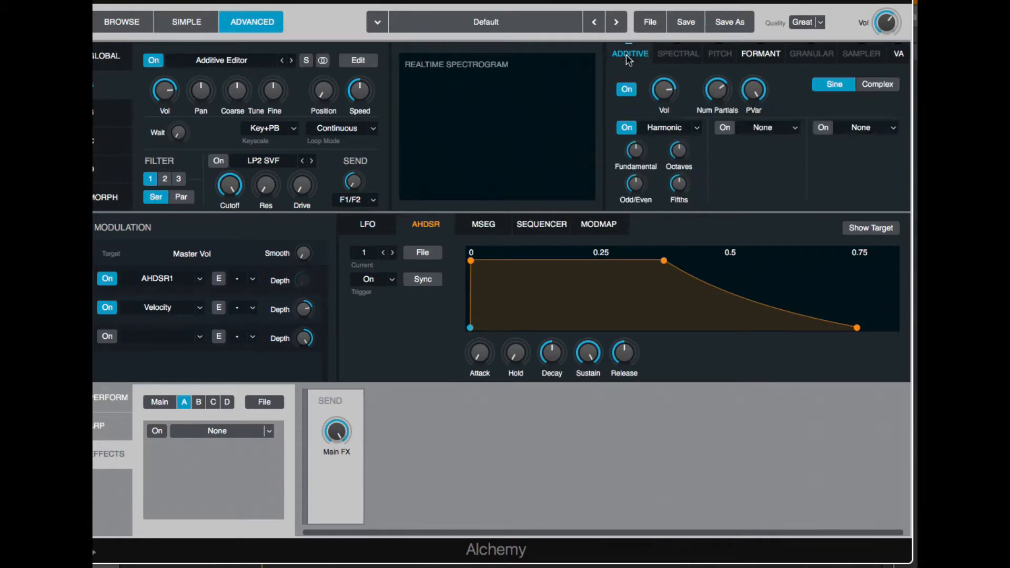
Reopen source A's additive editor and set the first harmonic's volume to about -7.8 dB
{"action": "left_click", "coordinate": [359, 61]}
{"action": "left_click", "coordinate": [280, 153]}
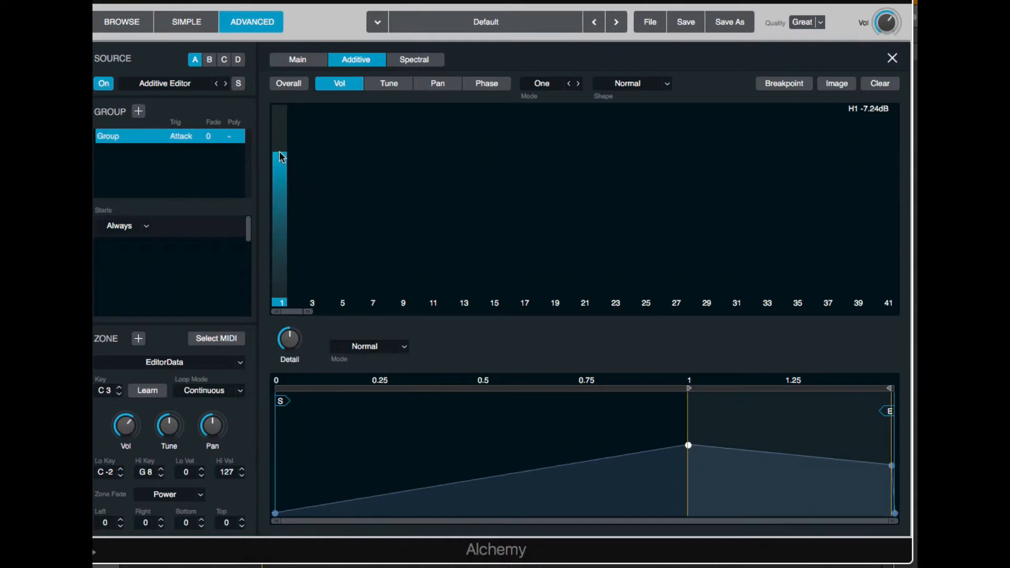
{"action": "left_click", "coordinate": [280, 156]}
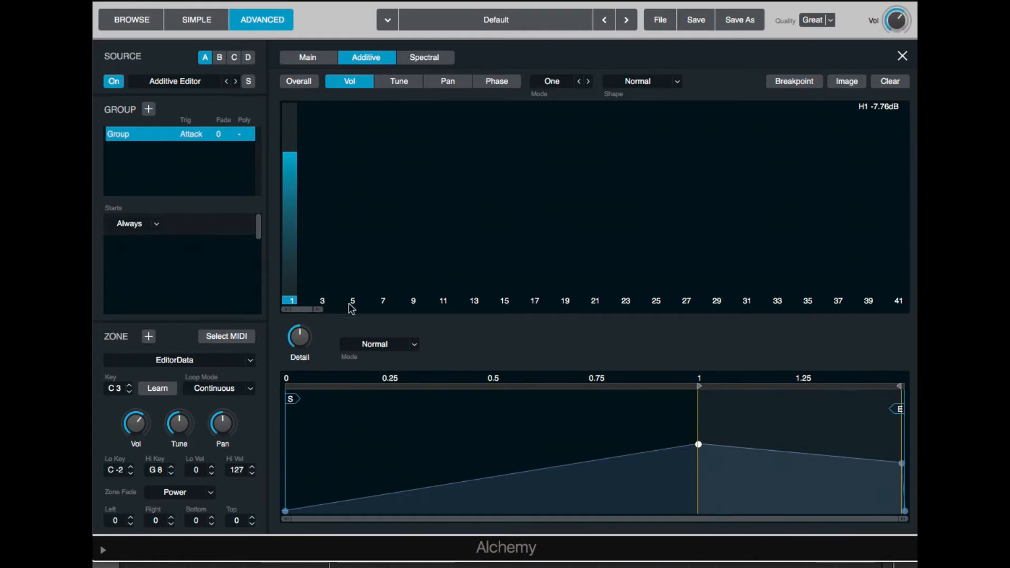
Draw trial volumes for harmonics 2 to 5, and silence harmonics 2, 3 and 4 again
{"action": "left_click", "coordinate": [302, 248]}
{"action": "left_click", "coordinate": [335, 255]}
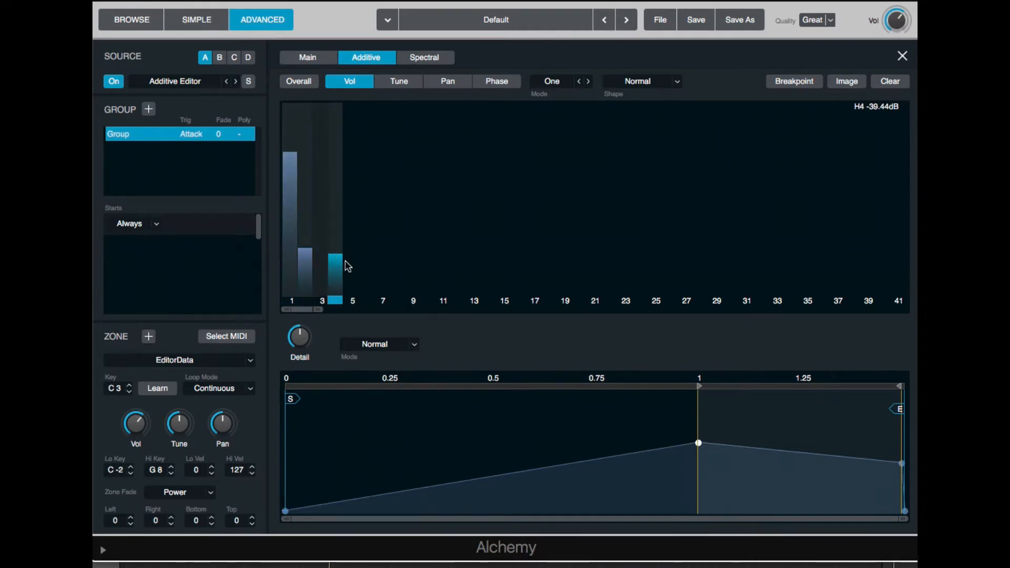
{"action": "left_click", "coordinate": [351, 272]}
{"action": "left_click", "coordinate": [319, 180]}
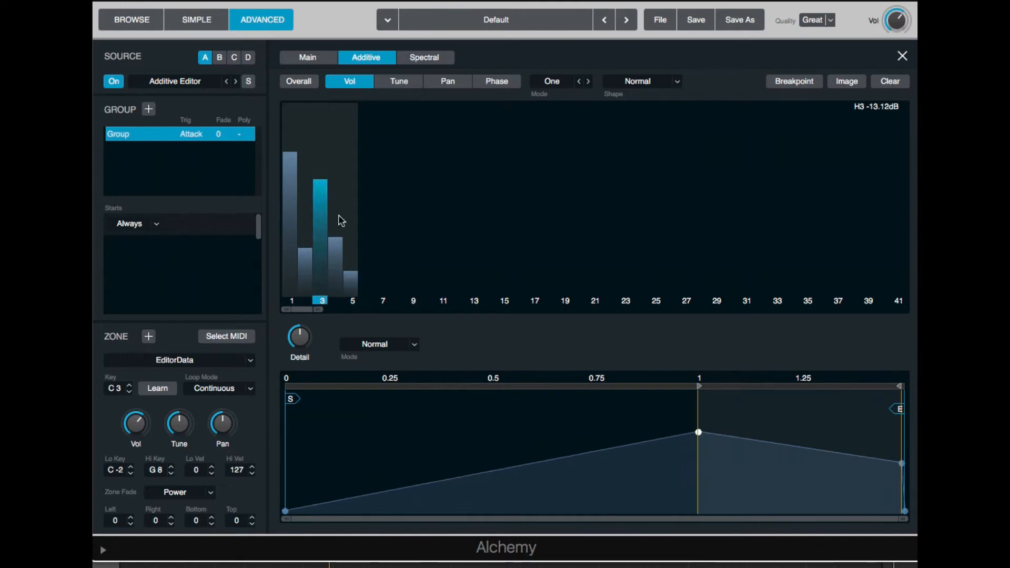
{"action": "left_click", "coordinate": [335, 293]}
{"action": "left_click_drag", "start_coordinate": [304, 281], "coordinate": [320, 303]}
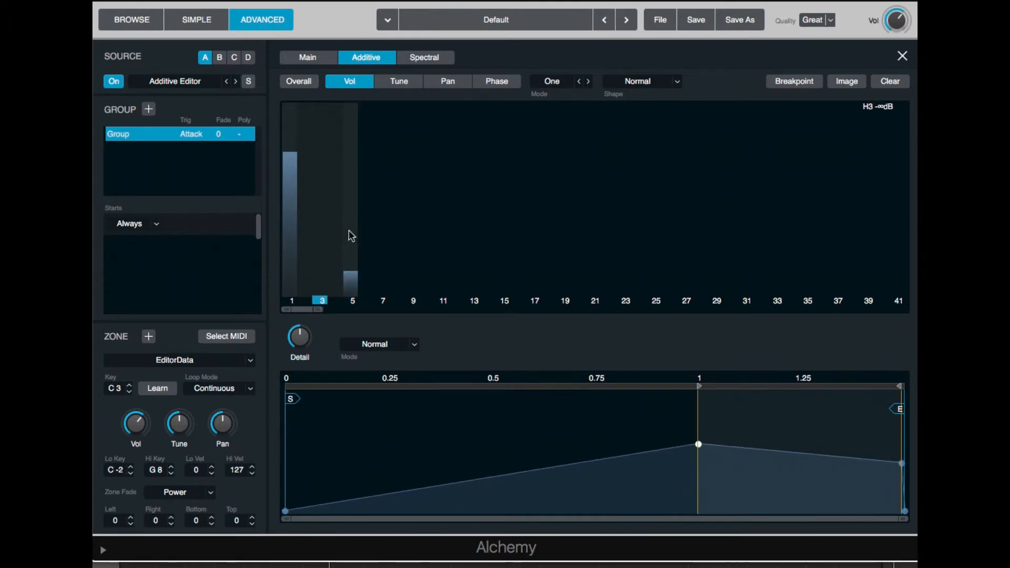
Draw an odd-harmonic spectrum by raising harmonics 3, 5 and 7, with harmonic 5 at about -9.5 dB and harmonic 7 at about -10.4 dB
{"action": "left_click", "coordinate": [319, 176]}
{"action": "left_click", "coordinate": [351, 163]}
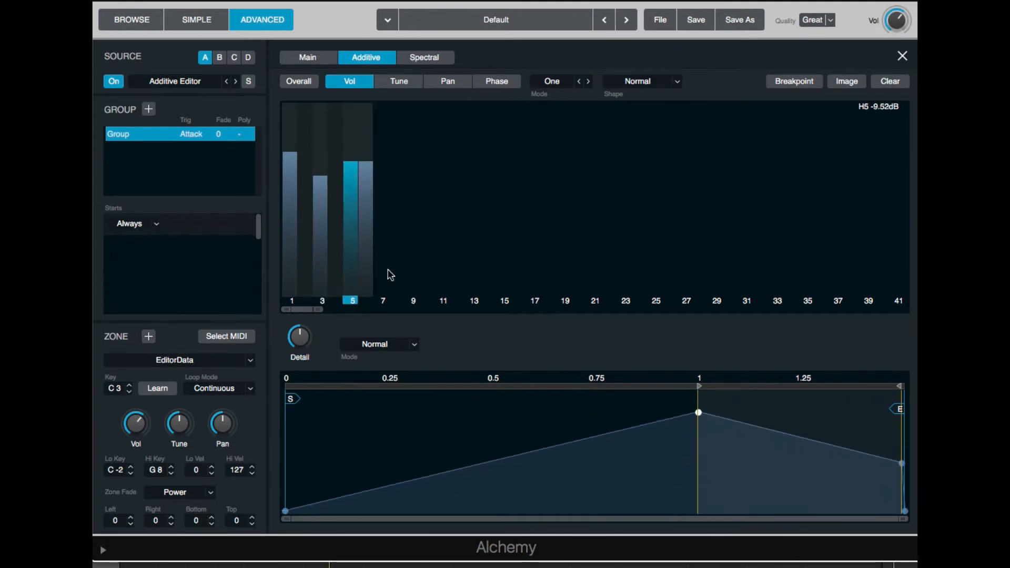
{"action": "left_click", "coordinate": [368, 294]}
{"action": "left_click_drag", "start_coordinate": [382, 161], "coordinate": [381, 167]}
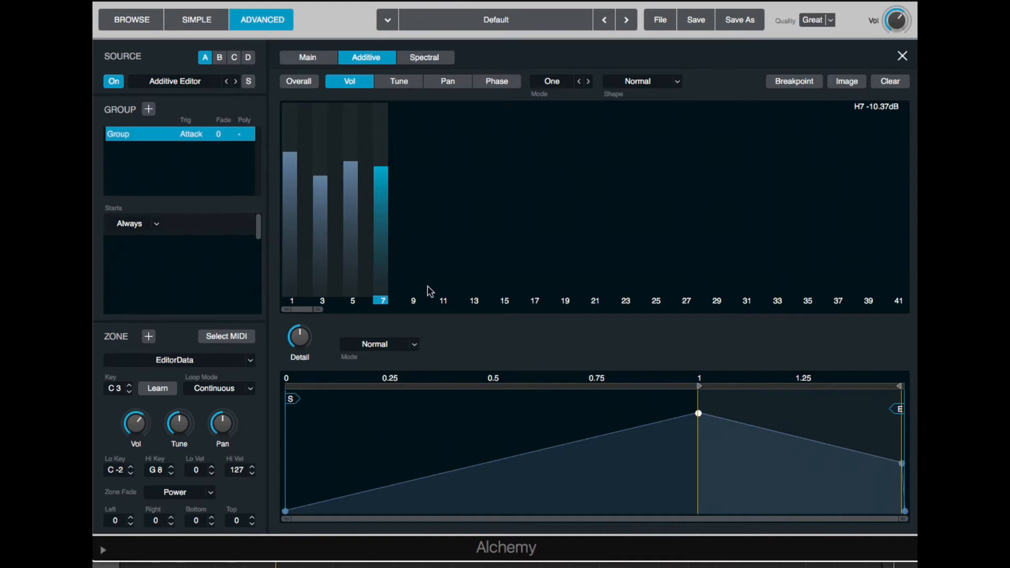
Look at the harmonics' tuning, and silence every harmonic above the first in the volume view
{"action": "left_click", "coordinate": [399, 82]}
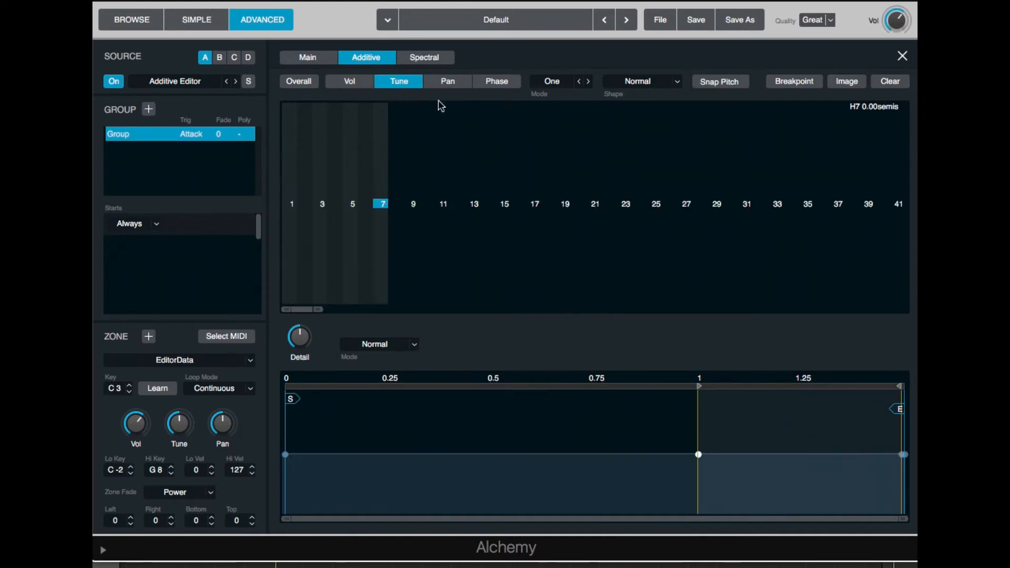
{"action": "left_click", "coordinate": [350, 81]}
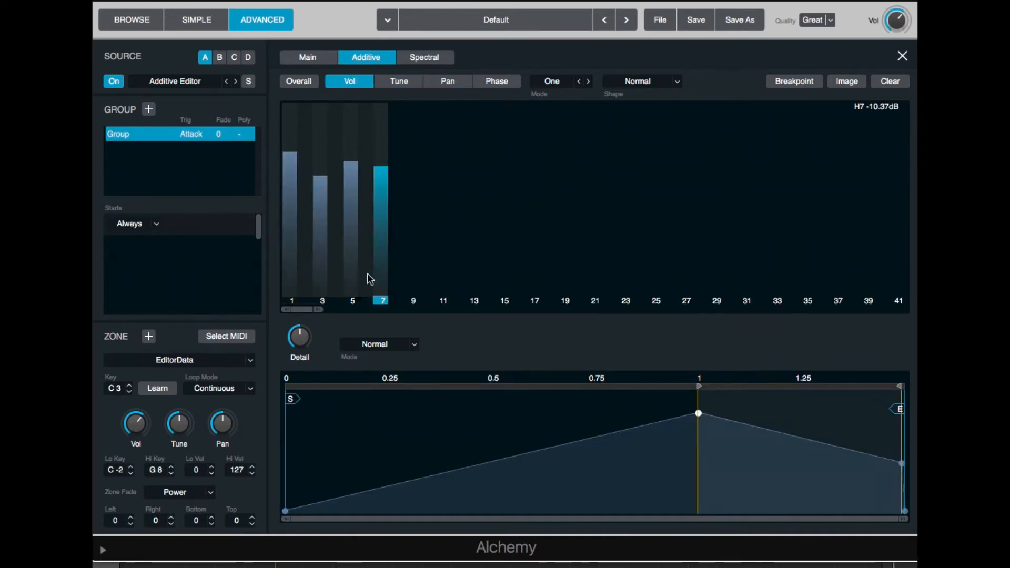
{"action": "mouse_move", "coordinate": [383, 302]}
{"action": "left_mouse_down"}
{"action": "mouse_move", "coordinate": [379, 317]}
{"action": "mouse_move", "coordinate": [325, 314]}
{"action": "left_mouse_up"}
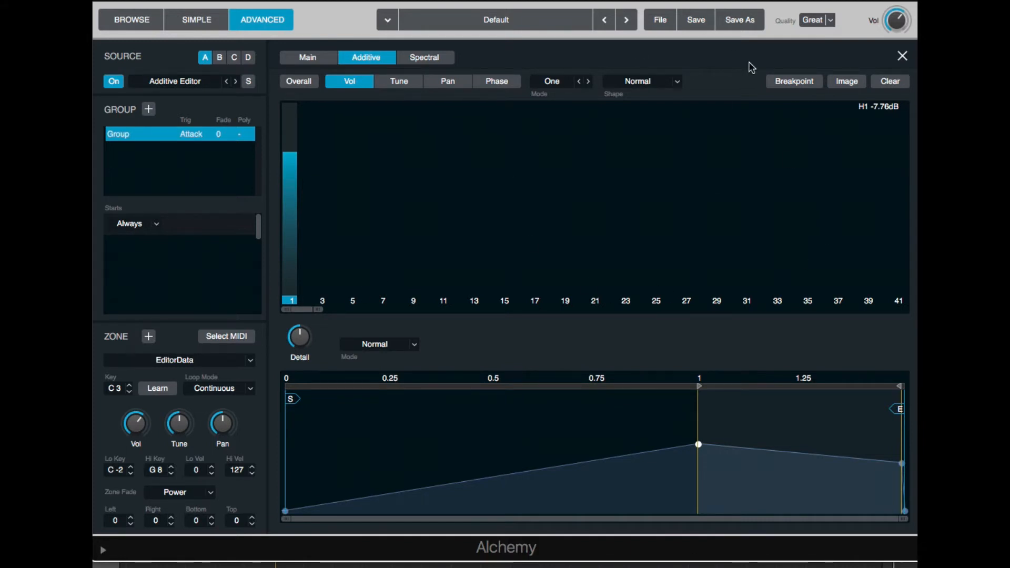
Examine the overall volume envelope and the separate volume envelopes of harmonics 2, 3 and 1
{"action": "left_click", "coordinate": [312, 84]}
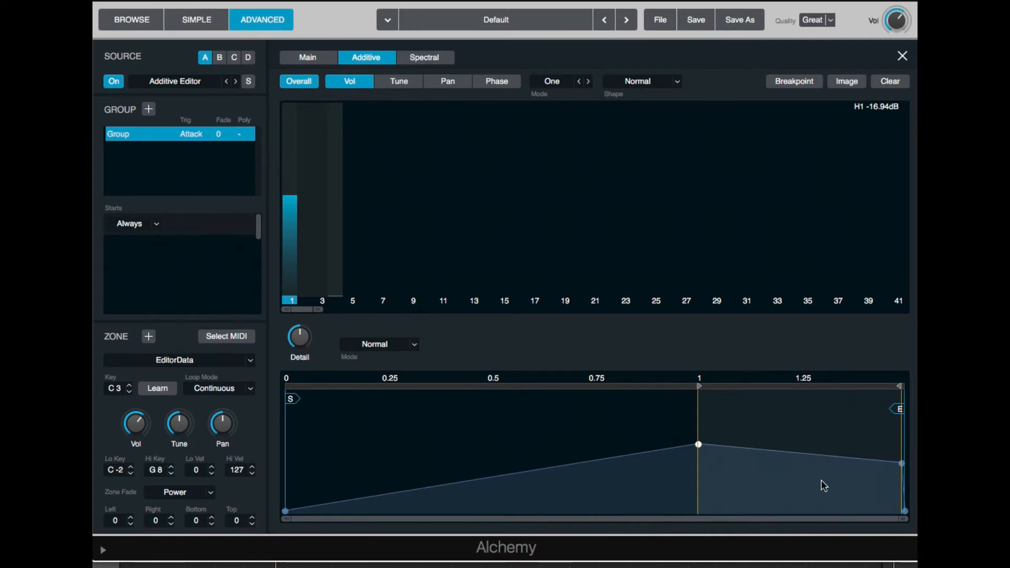
{"action": "left_click", "coordinate": [309, 83]}
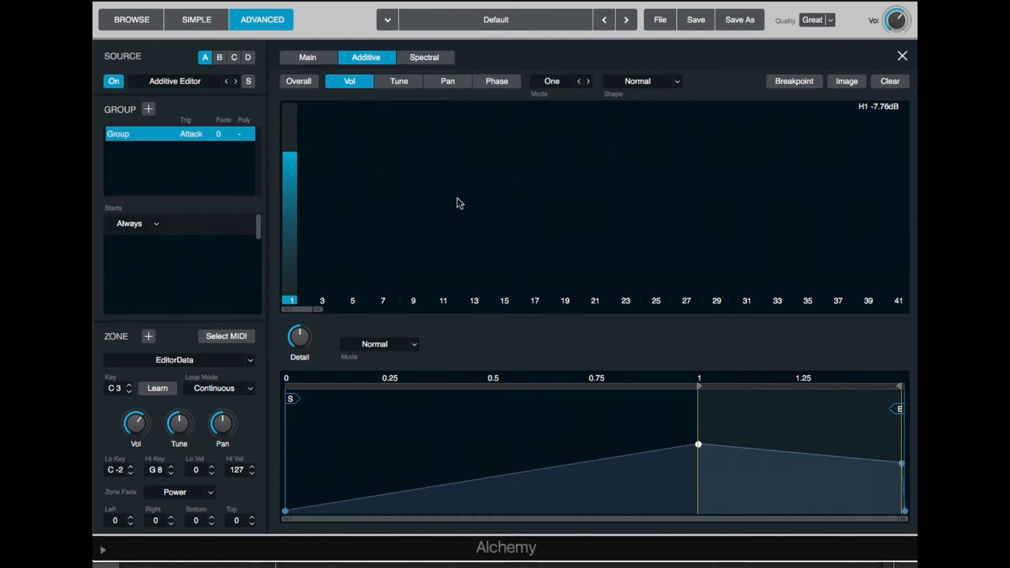
{"action": "left_click", "coordinate": [306, 302]}
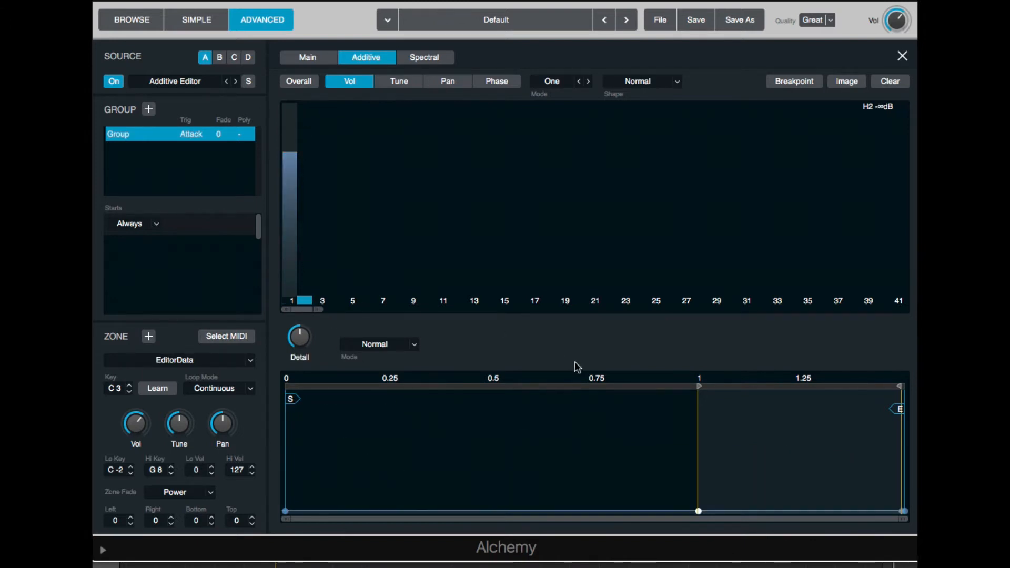
{"action": "left_click", "coordinate": [322, 301]}
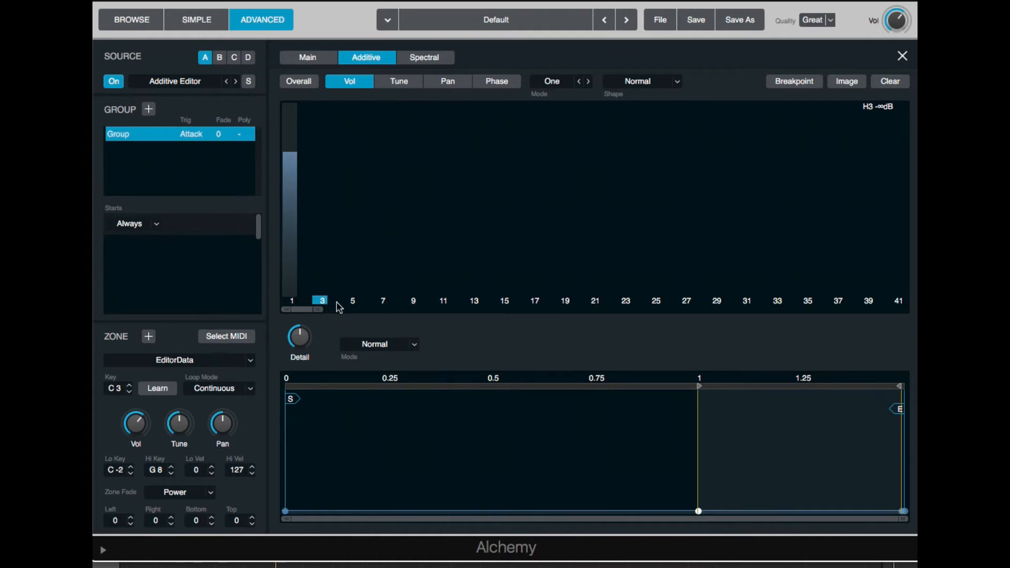
{"action": "left_click", "coordinate": [291, 301]}
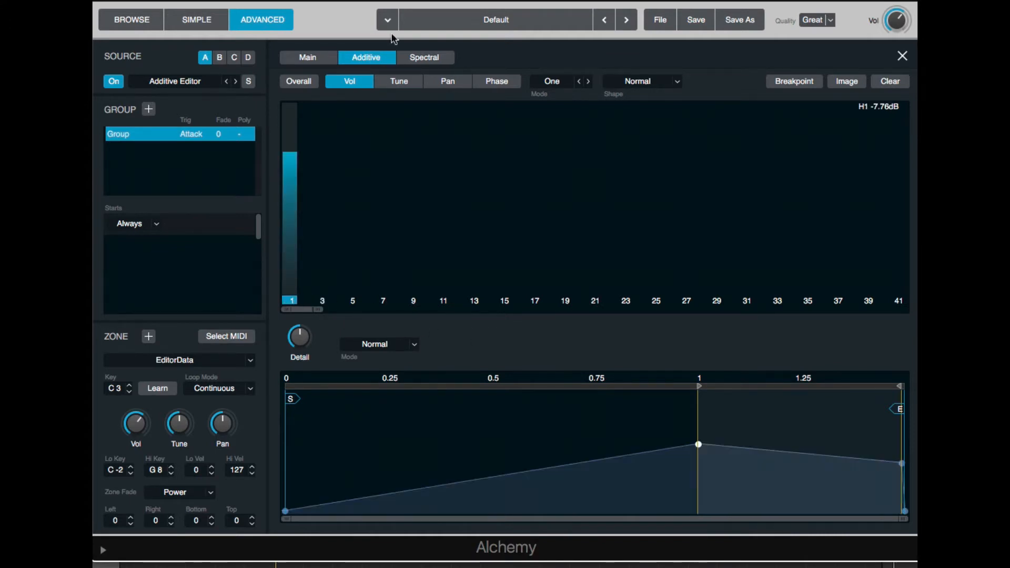
Examine the tuning values of the individual harmonics, and return to their volumes
{"action": "left_click", "coordinate": [399, 88]}
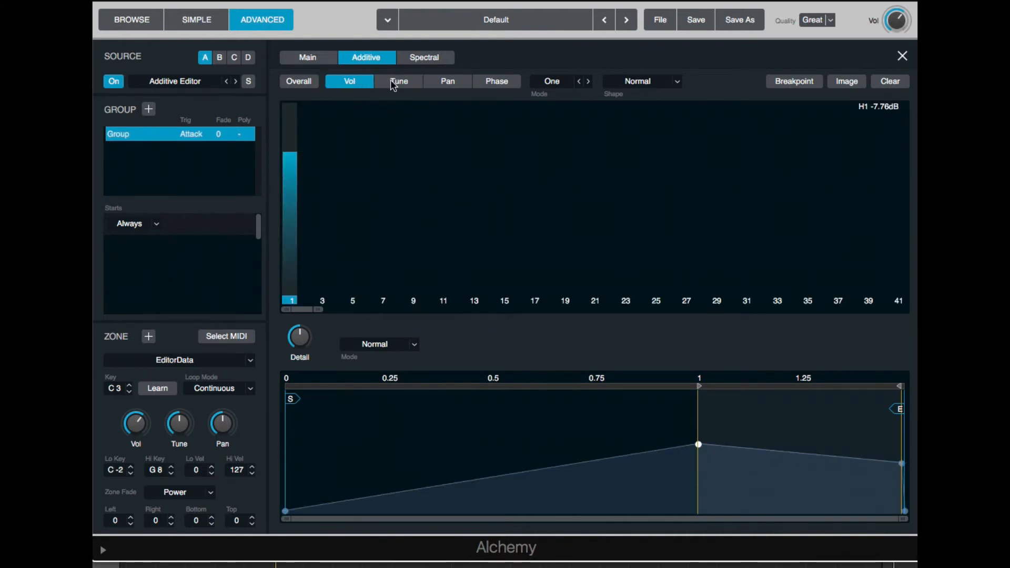
{"action": "left_click", "coordinate": [394, 83]}
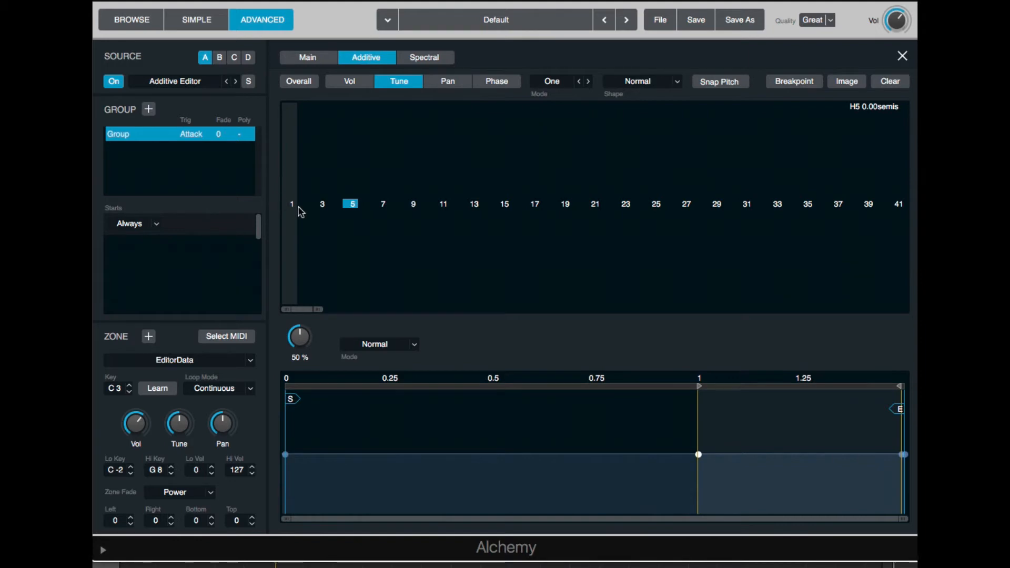
{"action": "left_click", "coordinate": [349, 83]}
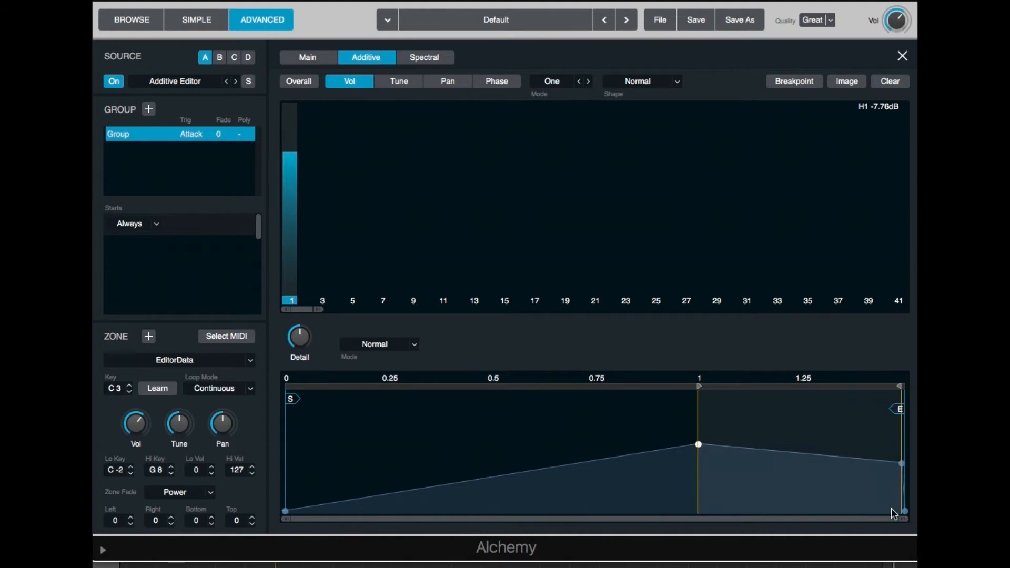
Extend the first harmonic's volume envelope to about 3 s, and move the loop end out to the envelope's end
{"action": "mouse_move", "coordinate": [904, 512]}
{"action": "left_mouse_down"}
{"action": "mouse_move", "coordinate": [815, 523]}
{"action": "mouse_move", "coordinate": [868, 533]}
{"action": "mouse_move", "coordinate": [841, 536]}
{"action": "mouse_move", "coordinate": [852, 536]}
{"action": "mouse_move", "coordinate": [778, 518]}
{"action": "mouse_move", "coordinate": [840, 532]}
{"action": "mouse_move", "coordinate": [889, 523]}
{"action": "left_mouse_up"}
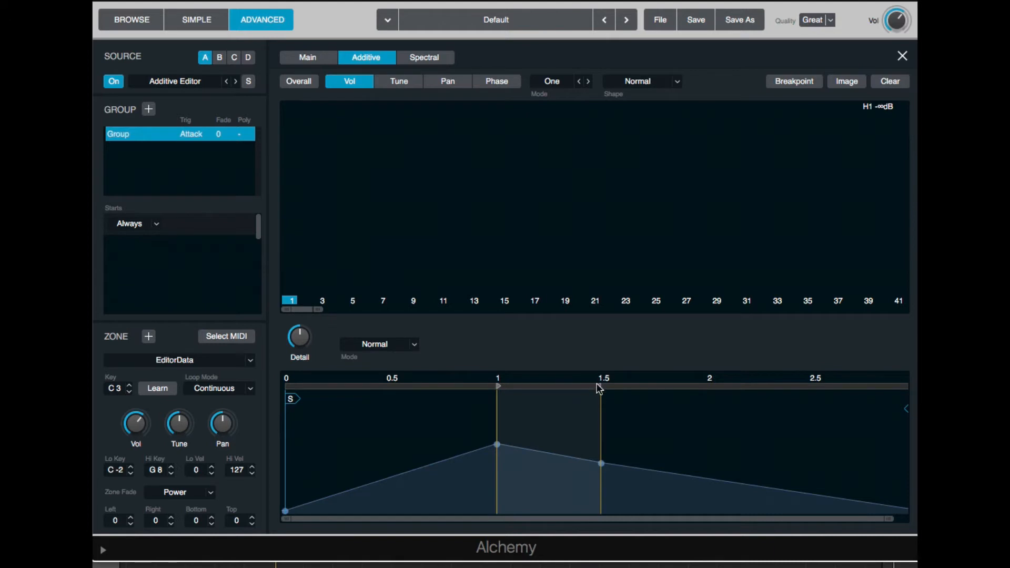
{"action": "left_click_drag", "start_coordinate": [602, 389], "coordinate": [915, 412]}
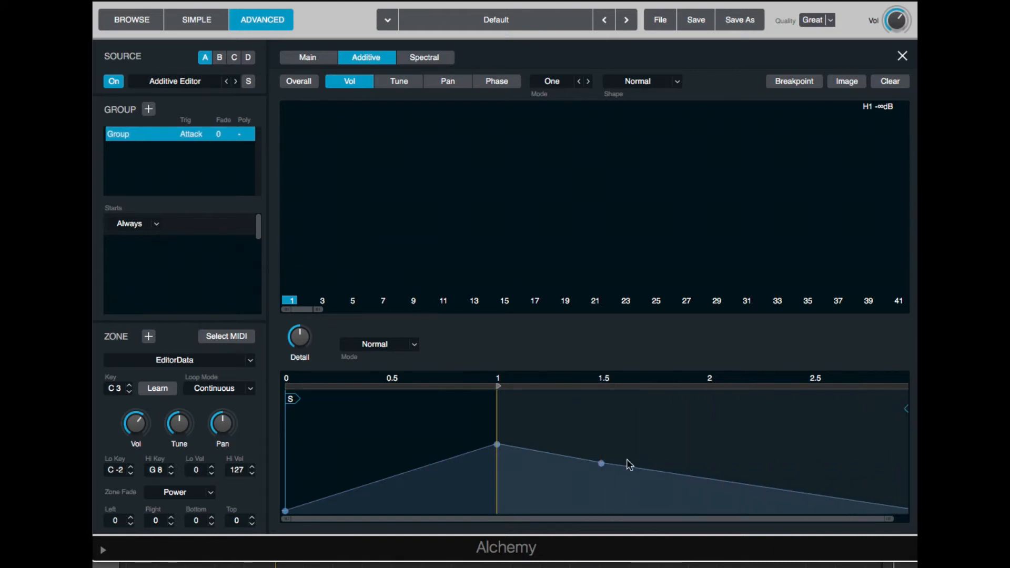
Add breakpoints at about 1.9 s and 2.5 s to the first harmonic's volume envelope, and delete the one at 1.5 s
{"action": "left_click_drag", "start_coordinate": [675, 482], "coordinate": [686, 492]}
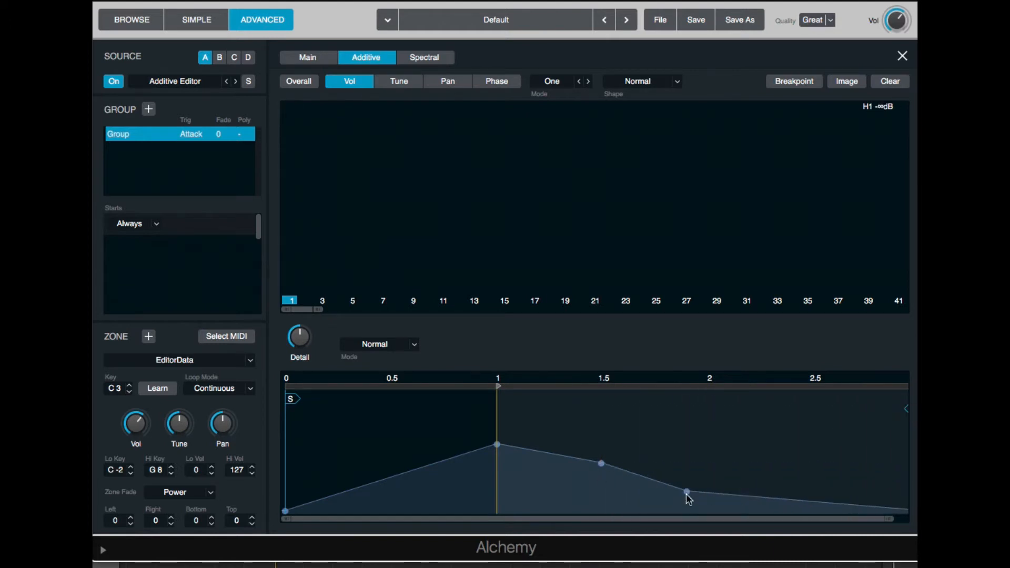
{"action": "left_click", "coordinate": [815, 469]}
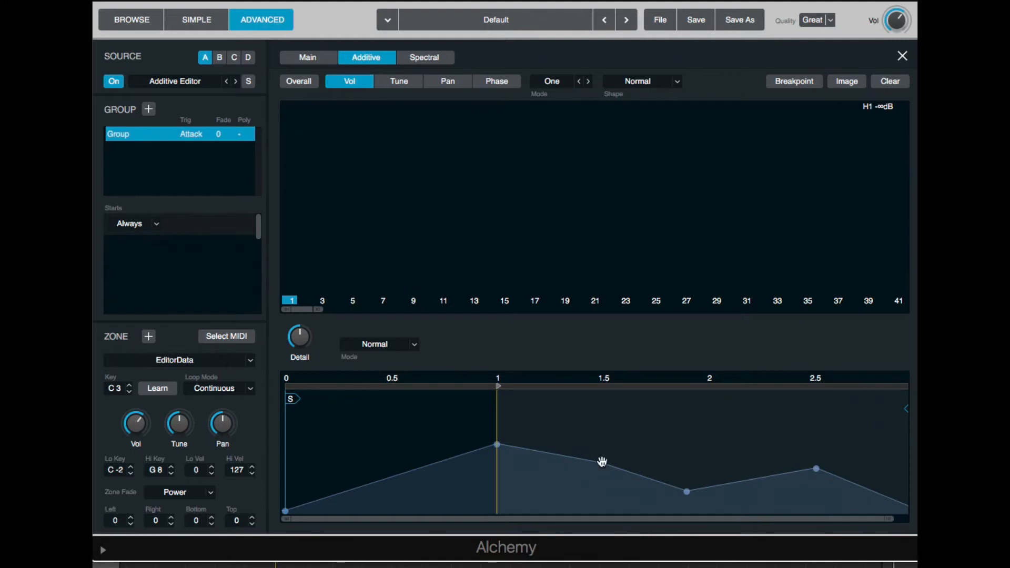
{"action": "double_click", "coordinate": [602, 462]}
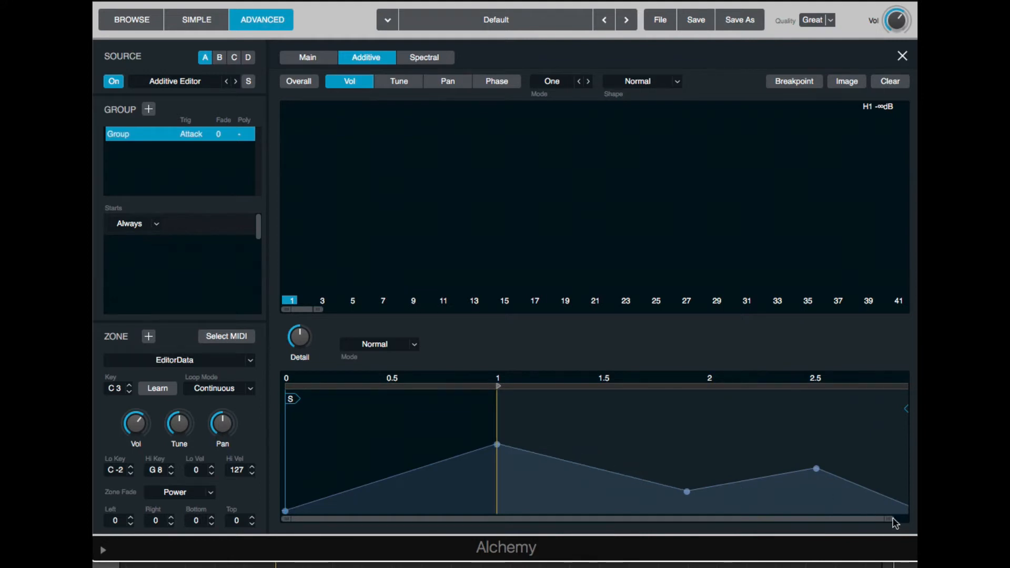
{"action": "left_click_drag", "start_coordinate": [894, 522], "coordinate": [902, 520]}
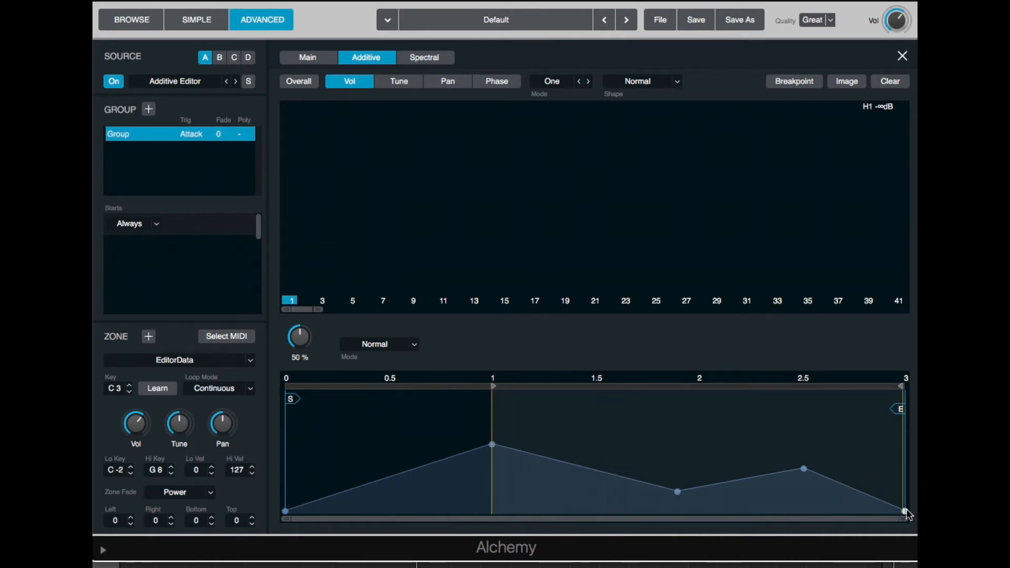
Check the first harmonic's level at each breakpoint of its volume envelope, keeping the starting point silent
{"action": "left_click", "coordinate": [803, 469]}
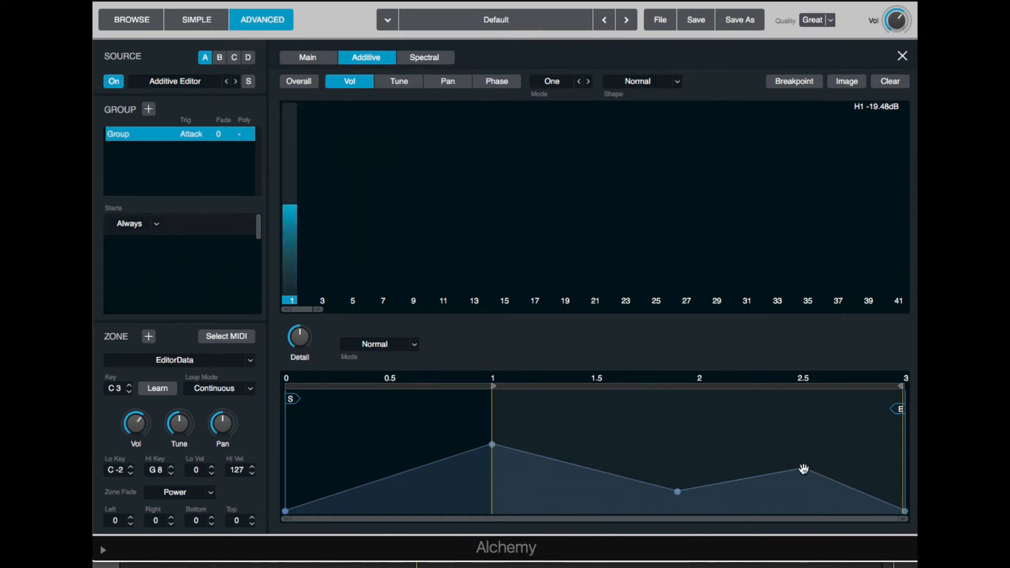
{"action": "left_click", "coordinate": [677, 492]}
{"action": "left_click", "coordinate": [492, 443]}
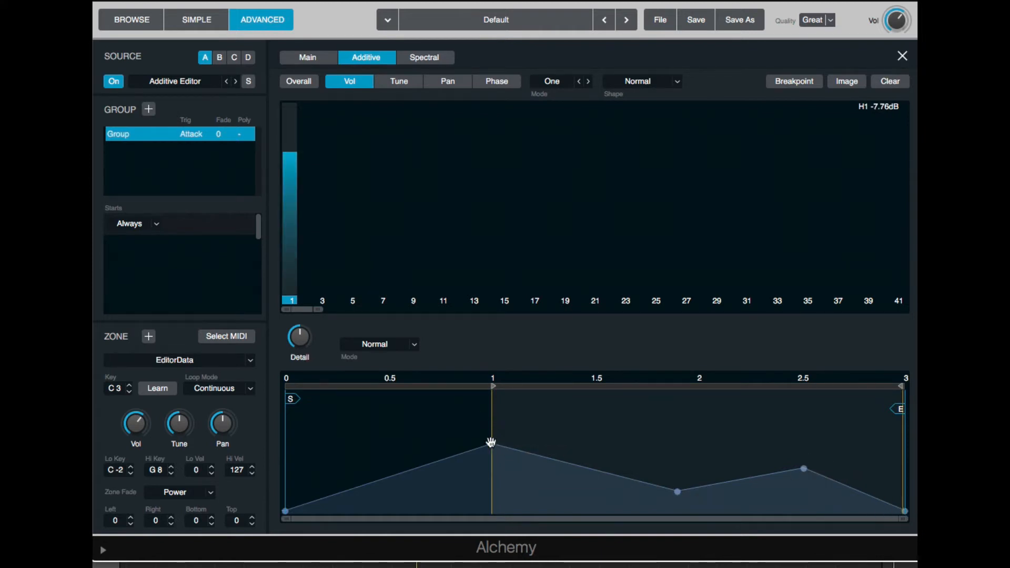
{"action": "left_click", "coordinate": [289, 513]}
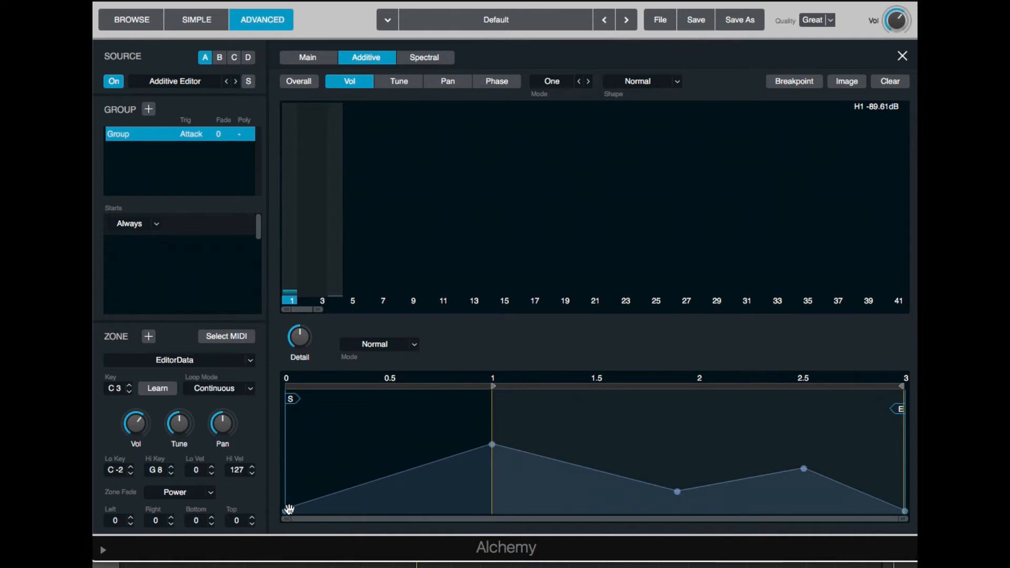
{"action": "left_click_drag", "start_coordinate": [289, 508], "coordinate": [289, 511]}
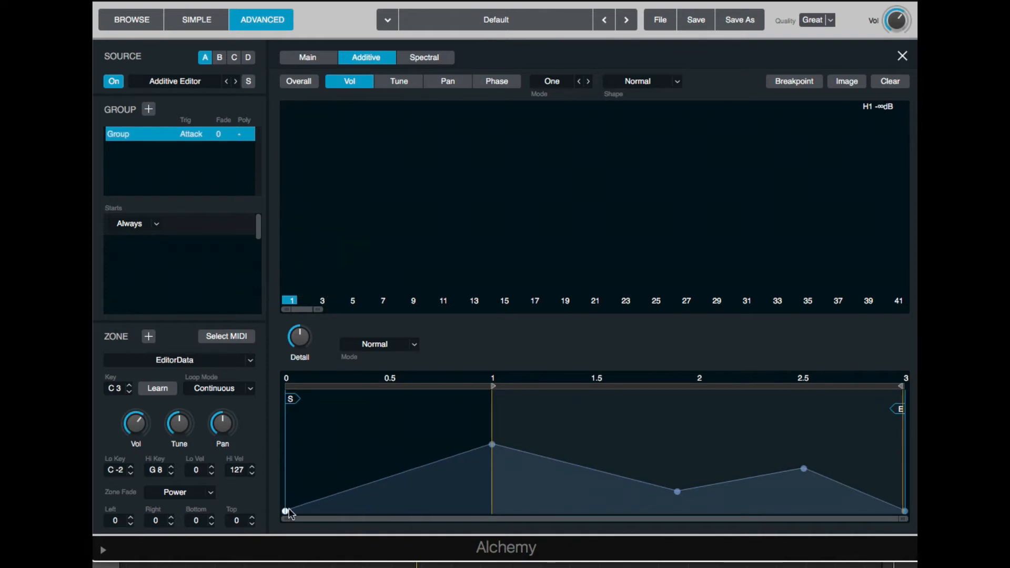
Draw a volume envelope for the second harmonic with peaks at about 0.7 s (-46.4 dB) and 2.1 s (-18.2 dB), ending at 3 s
{"action": "left_click", "coordinate": [309, 300]}
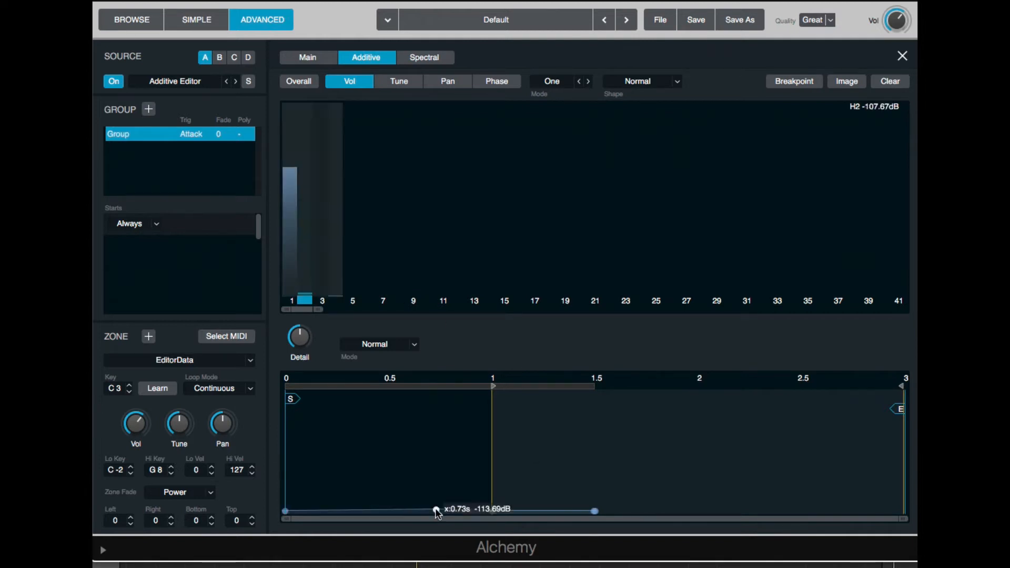
{"action": "left_click", "coordinate": [436, 510]}
{"action": "left_click_drag", "start_coordinate": [436, 510], "coordinate": [429, 496]}
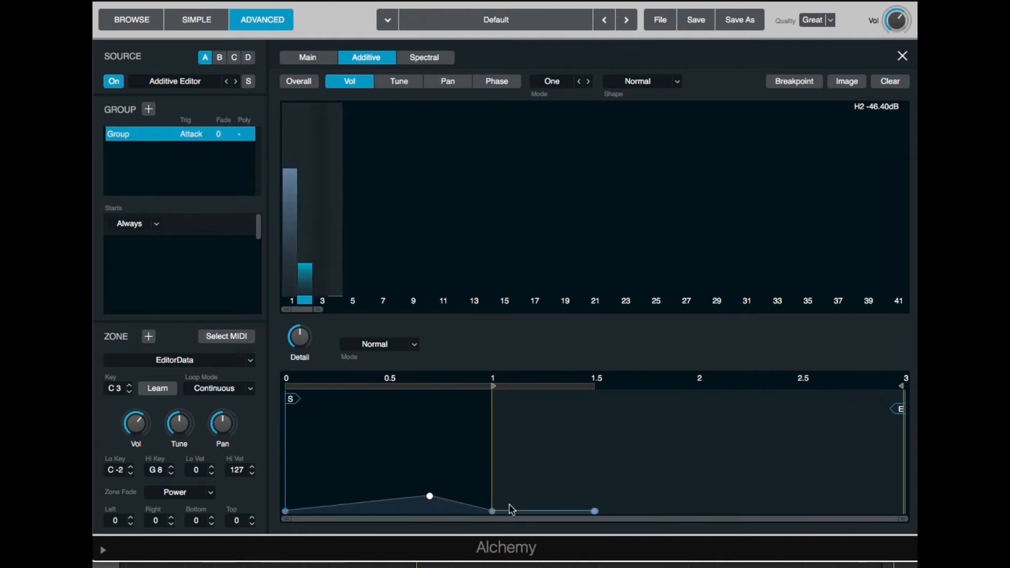
{"action": "left_click_drag", "start_coordinate": [492, 511], "coordinate": [593, 475]}
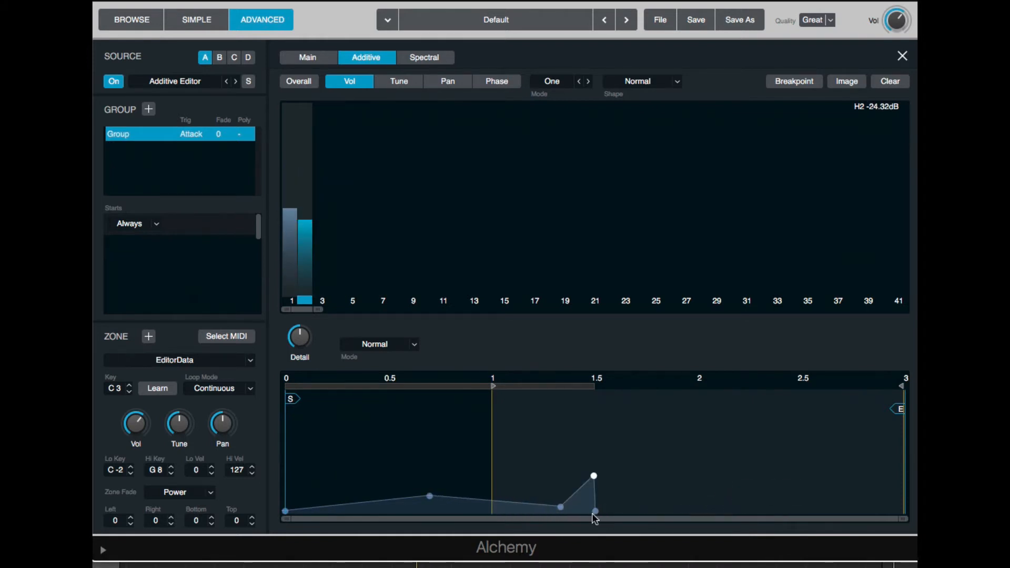
{"action": "left_click_drag", "start_coordinate": [595, 510], "coordinate": [906, 511]}
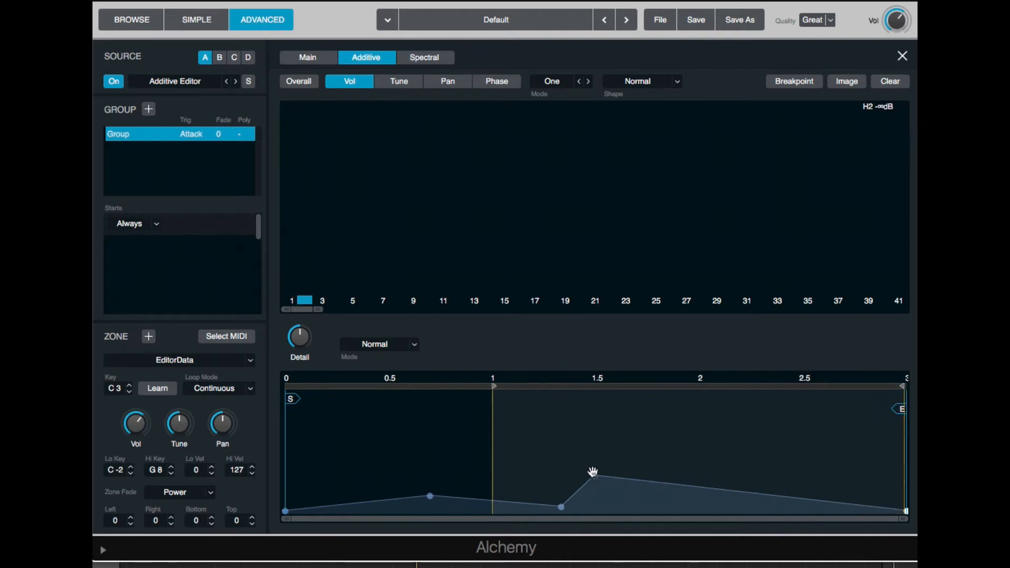
{"action": "left_click_drag", "start_coordinate": [593, 475], "coordinate": [694, 463]}
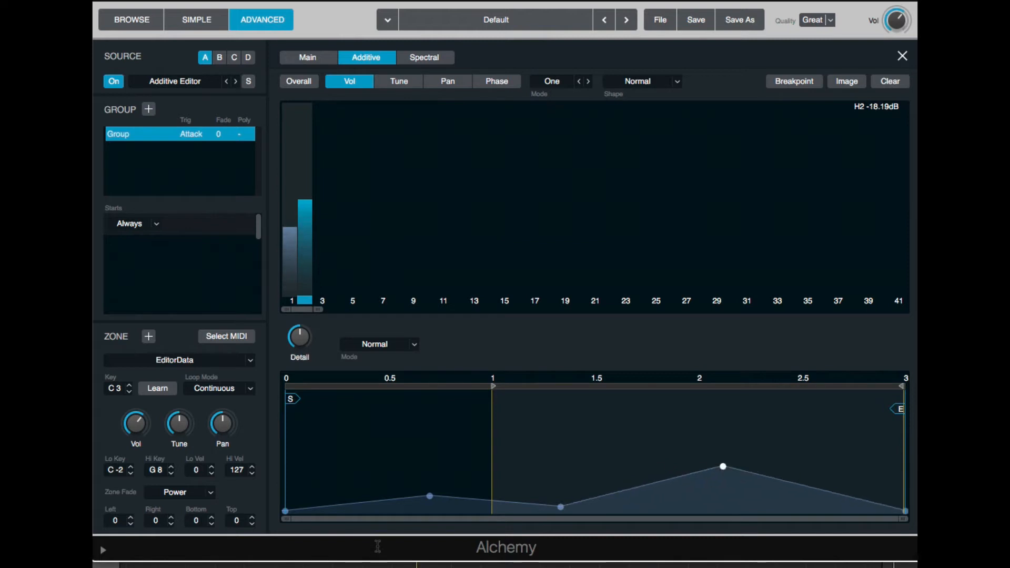
Raise the second harmonic's first envelope peak, its dip to about -27.9 dB, and its second peak to about -12.9 dB
{"action": "left_click_drag", "start_coordinate": [430, 496], "coordinate": [444, 451]}
{"action": "left_click_drag", "start_coordinate": [561, 507], "coordinate": [553, 480]}
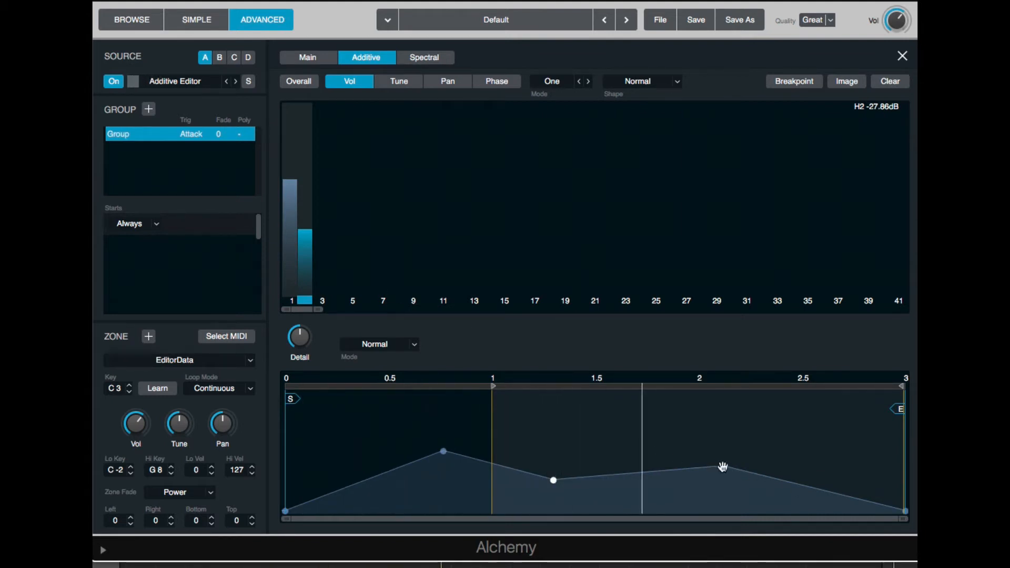
{"action": "left_click_drag", "start_coordinate": [723, 466], "coordinate": [726, 456]}
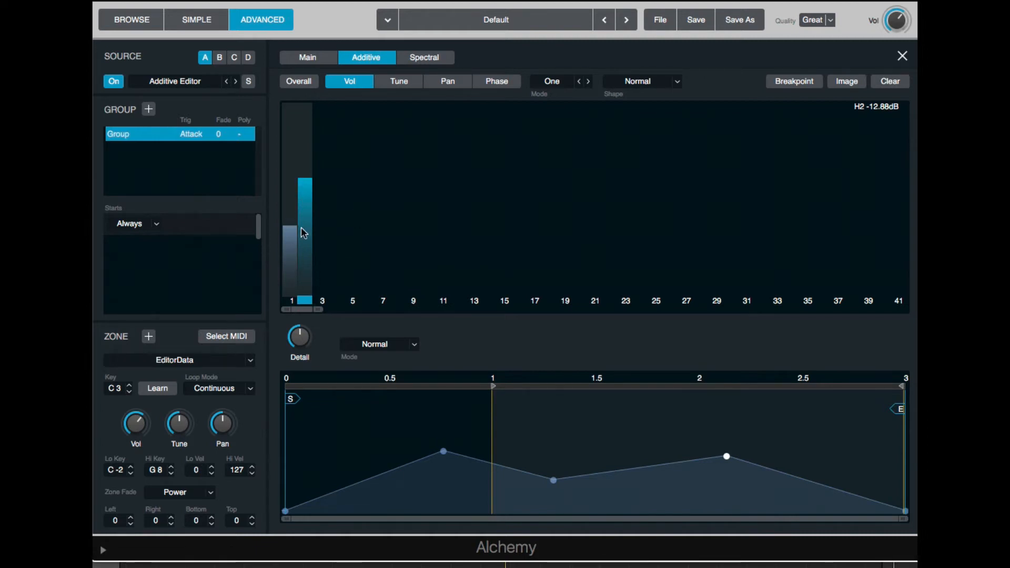
Draw a volume envelope for the third harmonic with one peak at about 1.2 s (-20.8 dB), fading to silence at about 3 s
{"action": "mouse_move", "coordinate": [296, 322]}
{"action": "left_click", "coordinate": [323, 270]}
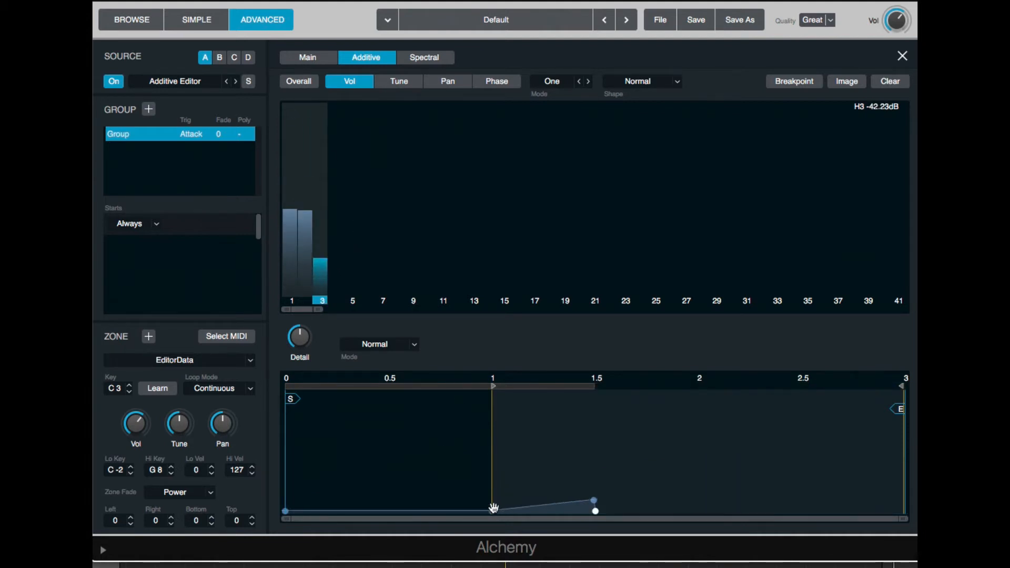
{"action": "left_click_drag", "start_coordinate": [492, 510], "coordinate": [485, 491]}
{"action": "left_click_drag", "start_coordinate": [596, 508], "coordinate": [917, 510]}
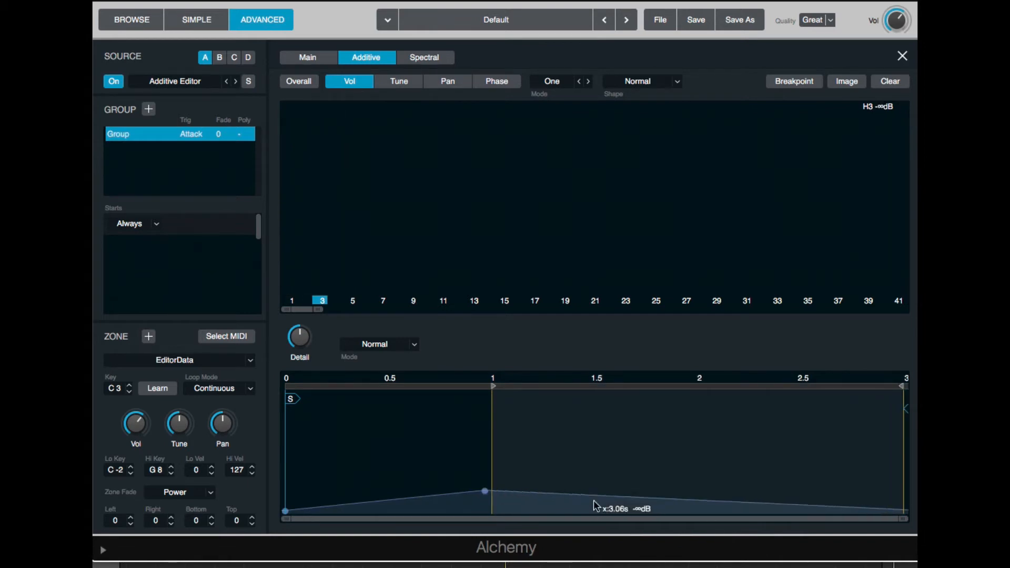
{"action": "left_click_drag", "start_coordinate": [482, 492], "coordinate": [539, 471]}
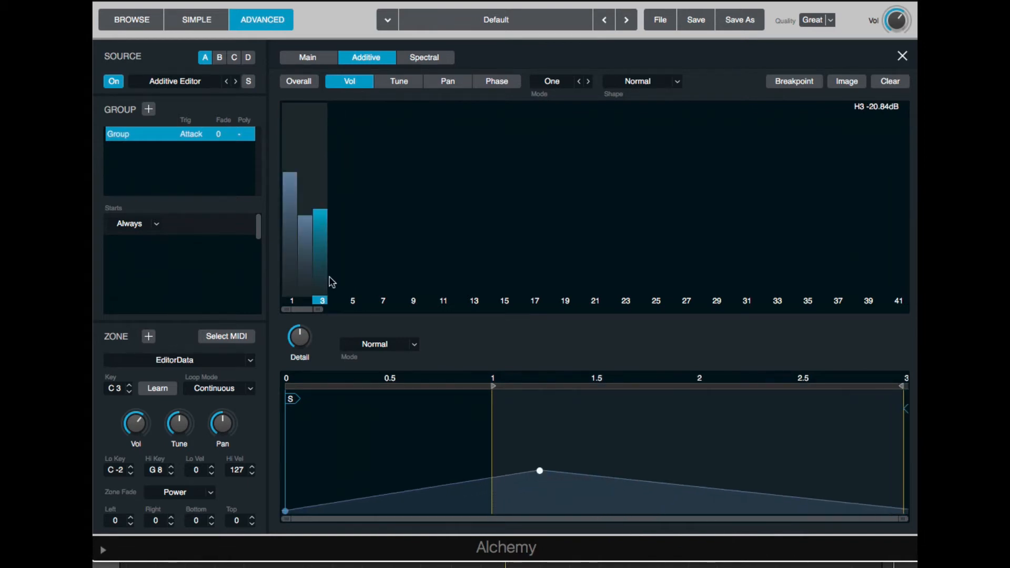
Give the fourth harmonic a volume envelope with one peak at about 1 s (-20.8 dB), ending in silence at about 3 s
{"action": "left_click", "coordinate": [337, 304]}
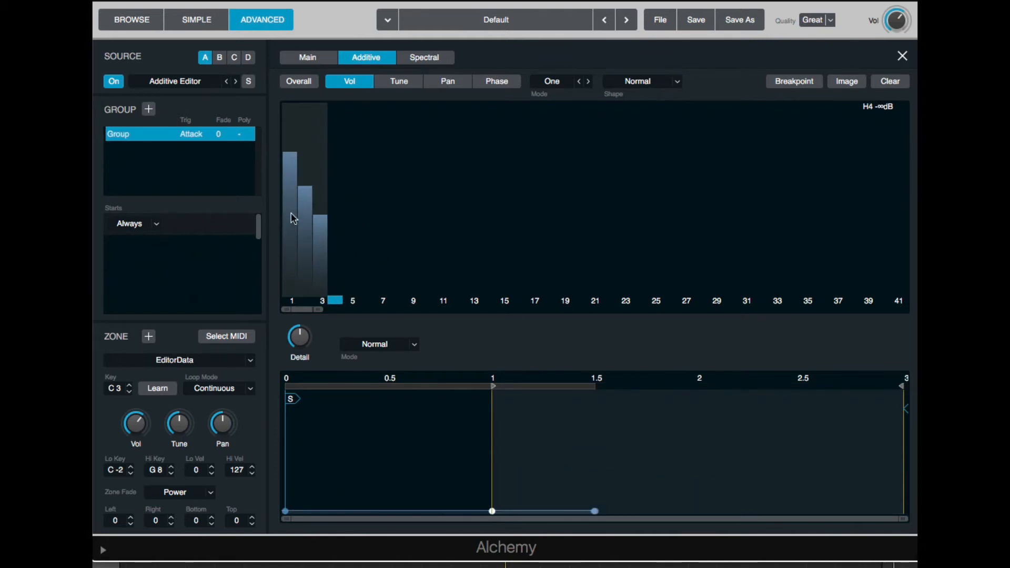
{"action": "left_click", "coordinate": [484, 496]}
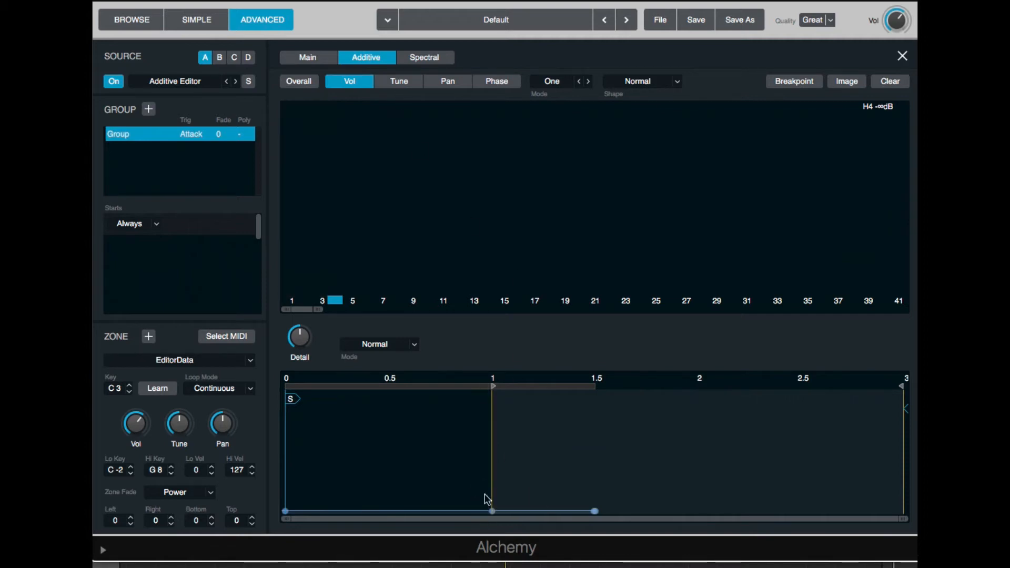
{"action": "left_click_drag", "start_coordinate": [492, 509], "coordinate": [478, 483]}
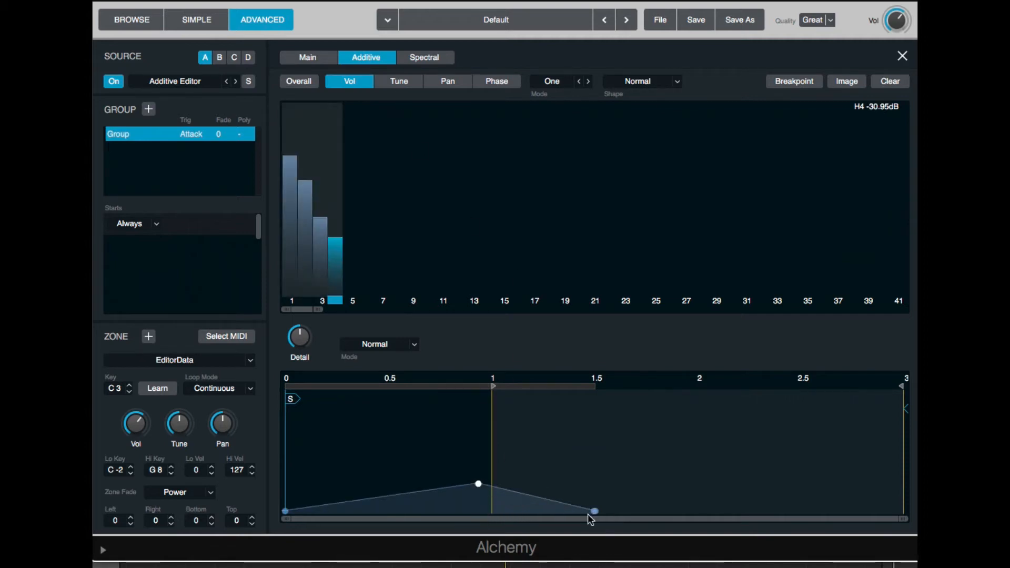
{"action": "left_click_drag", "start_coordinate": [595, 510], "coordinate": [812, 459]}
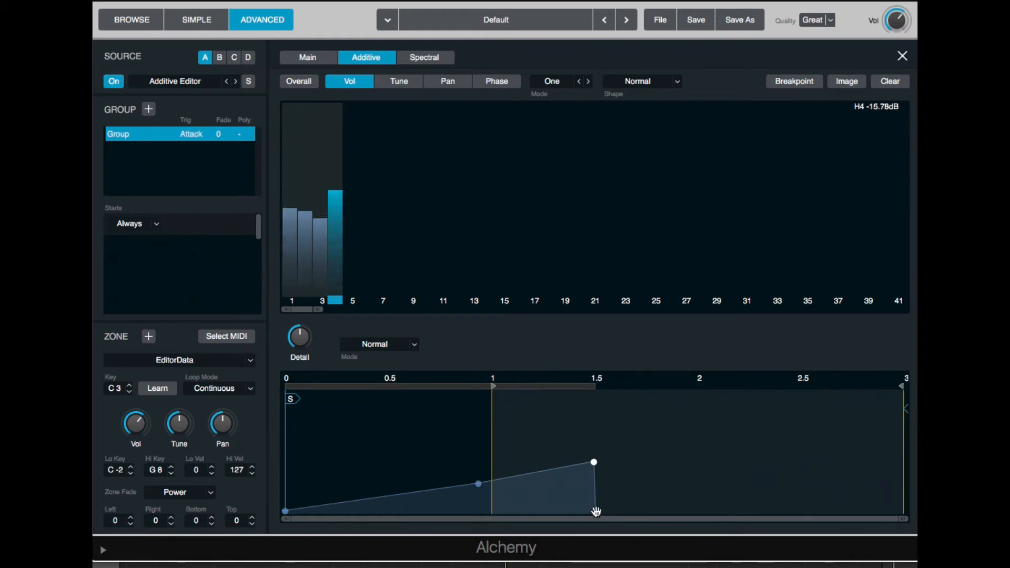
{"action": "left_click_drag", "start_coordinate": [596, 511], "coordinate": [901, 513]}
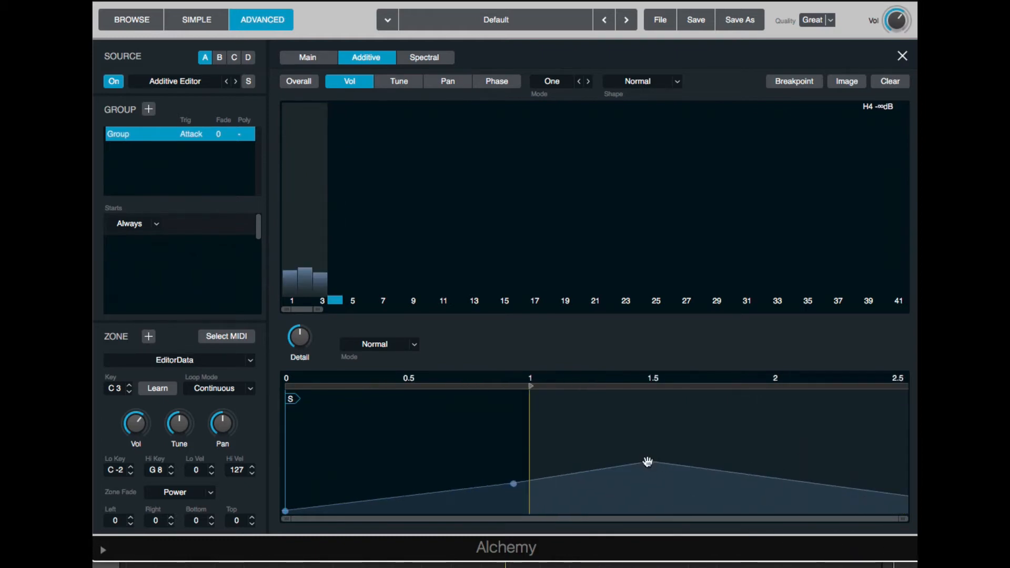
{"action": "double_click", "coordinate": [647, 460]}
{"action": "mouse_move", "coordinate": [479, 482]}
{"action": "left_mouse_down"}
{"action": "mouse_move", "coordinate": [513, 481]}
{"action": "mouse_move", "coordinate": [492, 470]}
{"action": "left_mouse_up"}
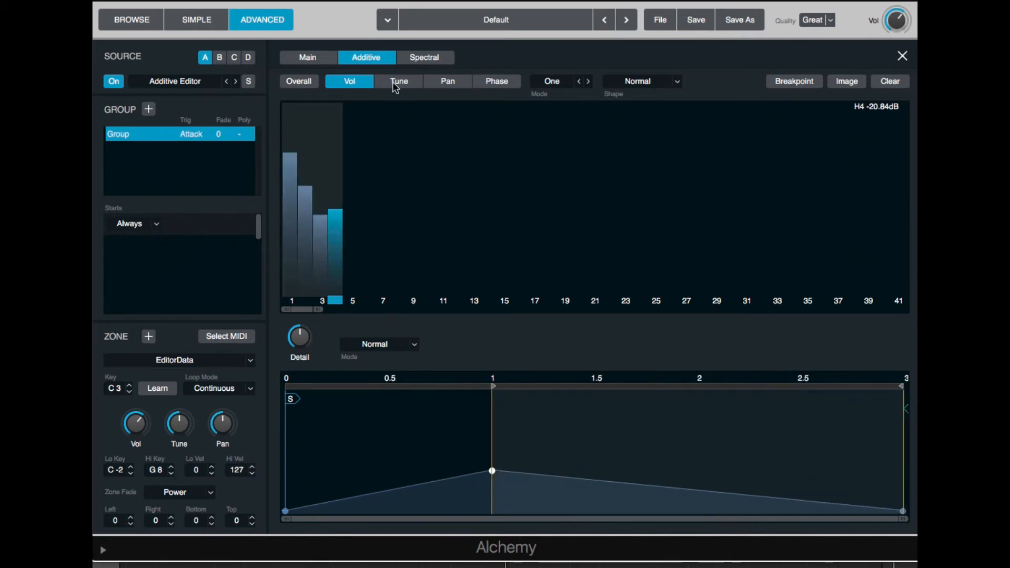
Enable pitch snapping for tuning and raise the fourth harmonic's tune envelope to 6 semitones at about 1.5 s, 2.4 s and 2.8 s
{"action": "left_click", "coordinate": [397, 82]}
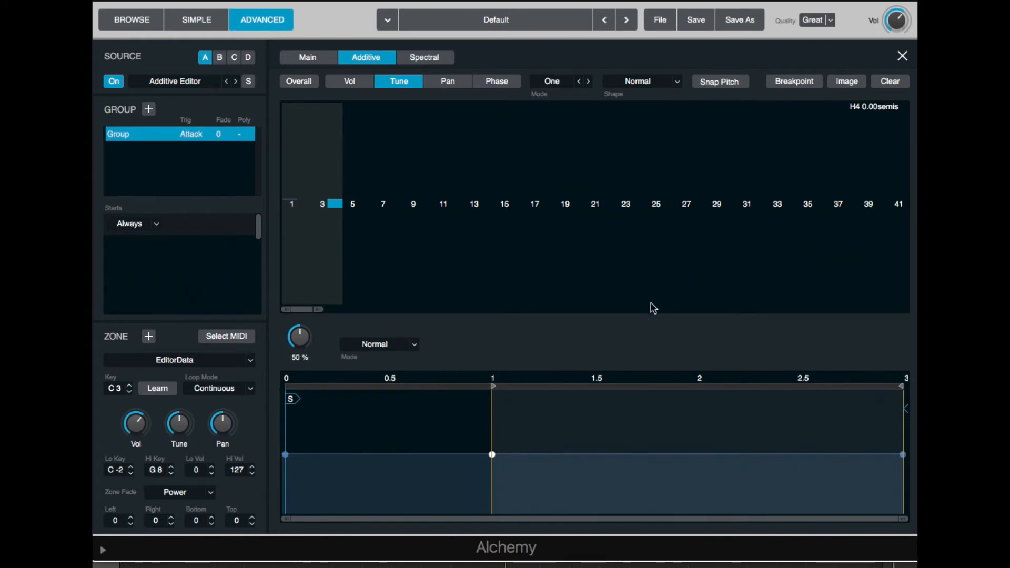
{"action": "left_click", "coordinate": [721, 81]}
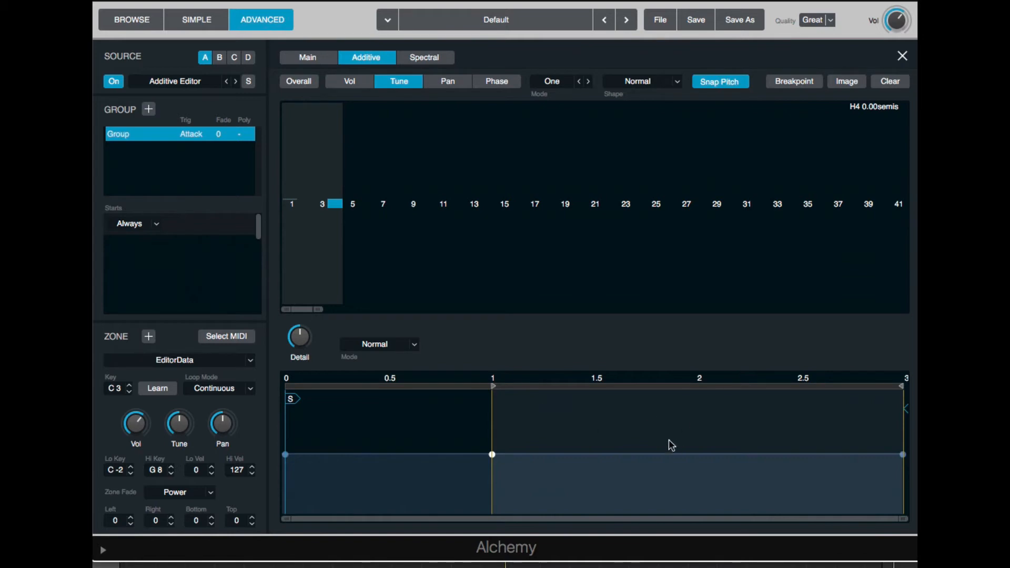
{"action": "left_click_drag", "start_coordinate": [599, 450], "coordinate": [595, 359]}
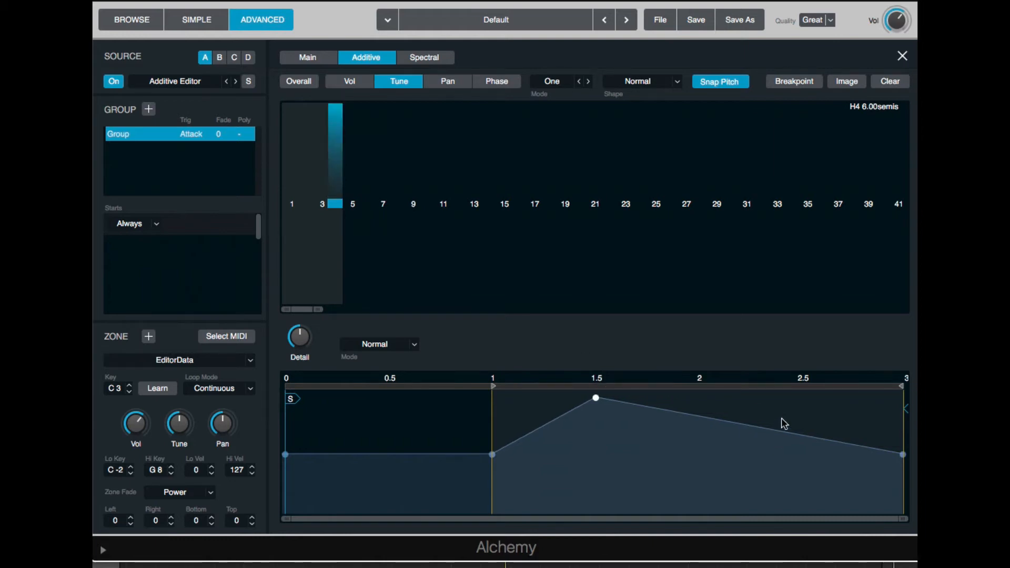
{"action": "left_click_drag", "start_coordinate": [784, 423], "coordinate": [796, 371]}
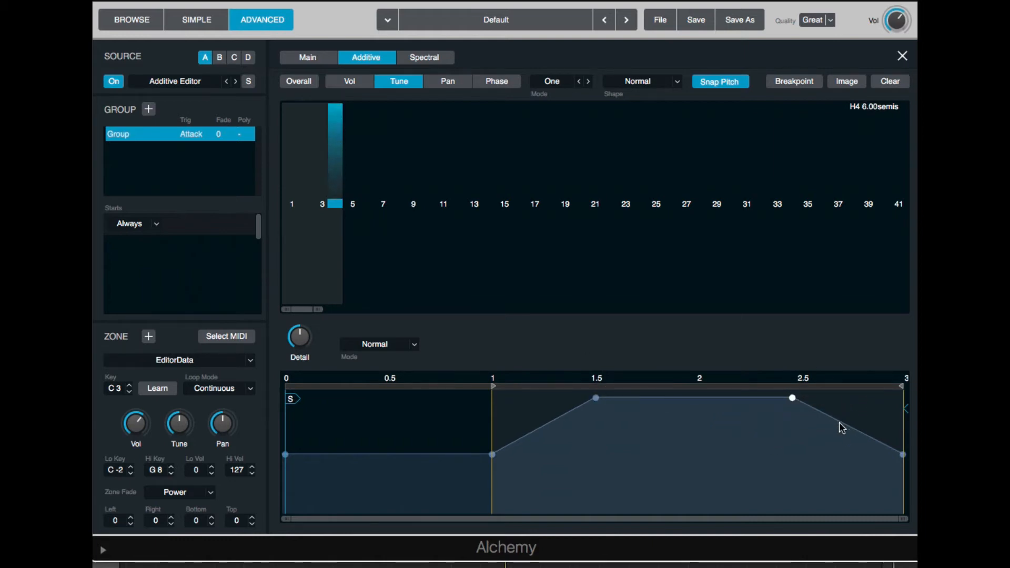
{"action": "left_click_drag", "start_coordinate": [902, 455], "coordinate": [907, 377]}
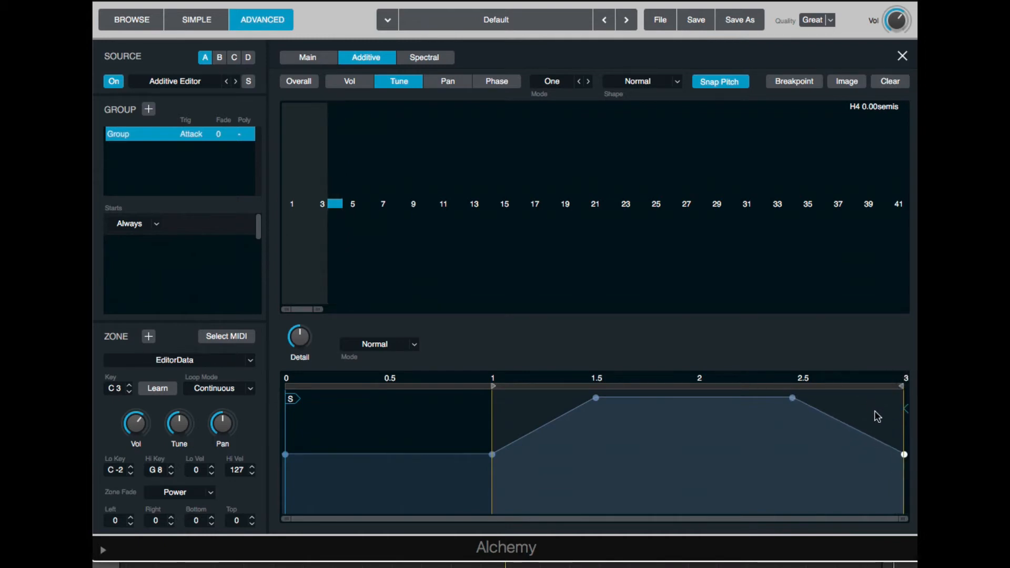
{"action": "left_click_drag", "start_coordinate": [875, 413], "coordinate": [872, 374]}
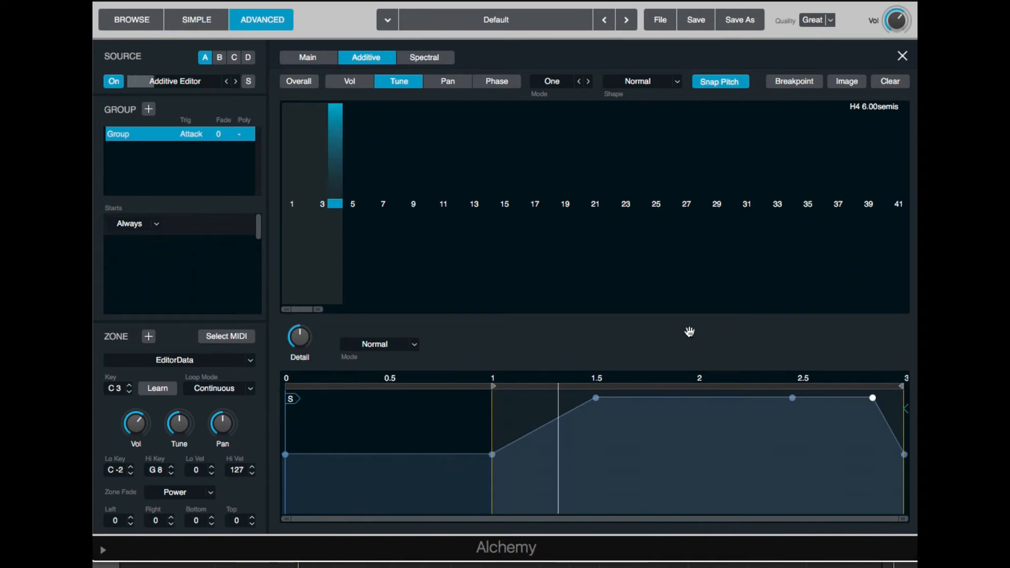
Flatten the fourth harmonic's tune plateau to about 5 semitones from about 1.3 s to 2.8 s, deleting the breakpoint at about 2.4 s
{"action": "left_click", "coordinate": [593, 395]}
{"action": "left_click_drag", "start_coordinate": [593, 395], "coordinate": [566, 398]}
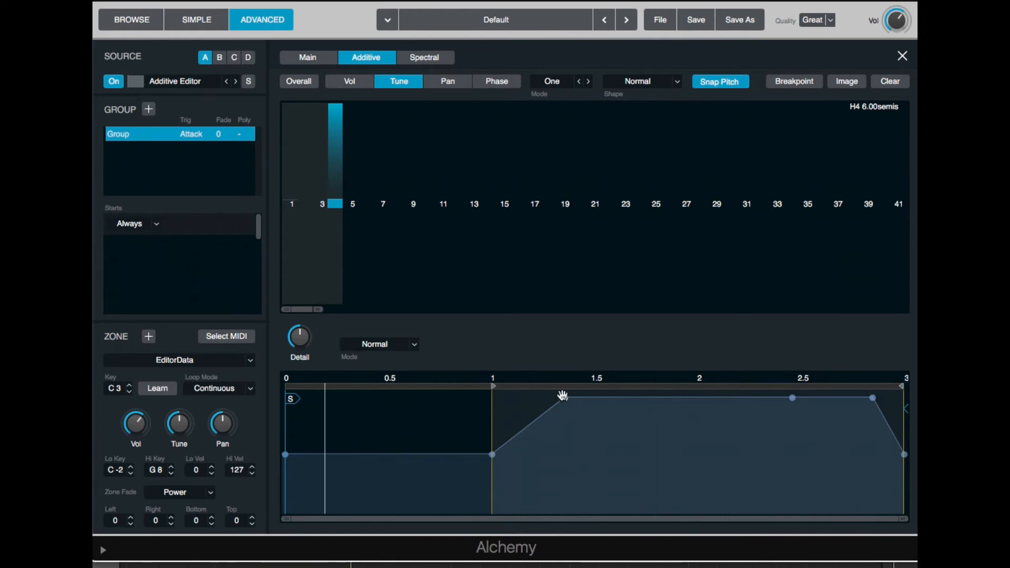
{"action": "left_click_drag", "start_coordinate": [562, 396], "coordinate": [548, 508]}
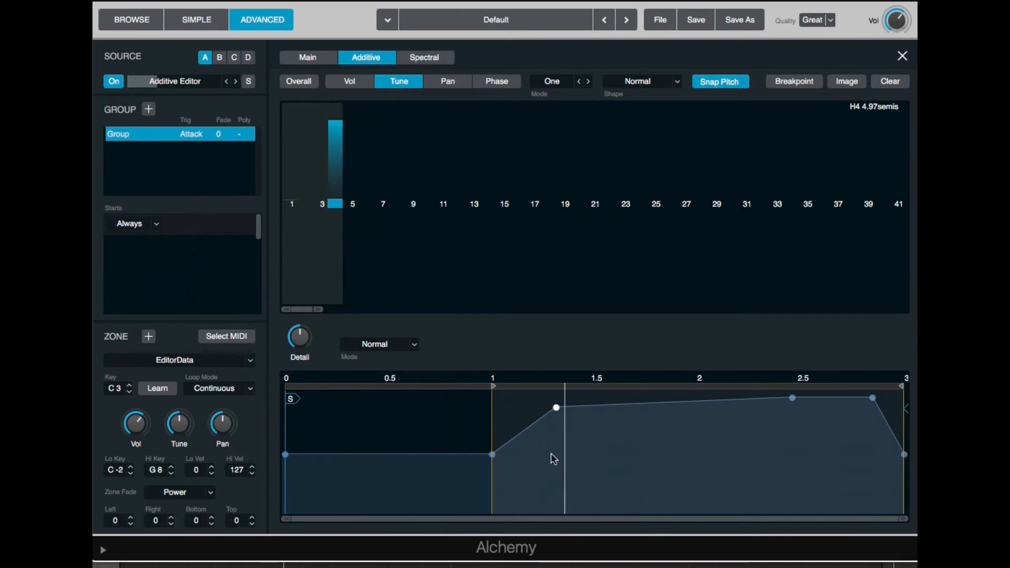
{"action": "left_click_drag", "start_coordinate": [555, 406], "coordinate": [552, 423]}
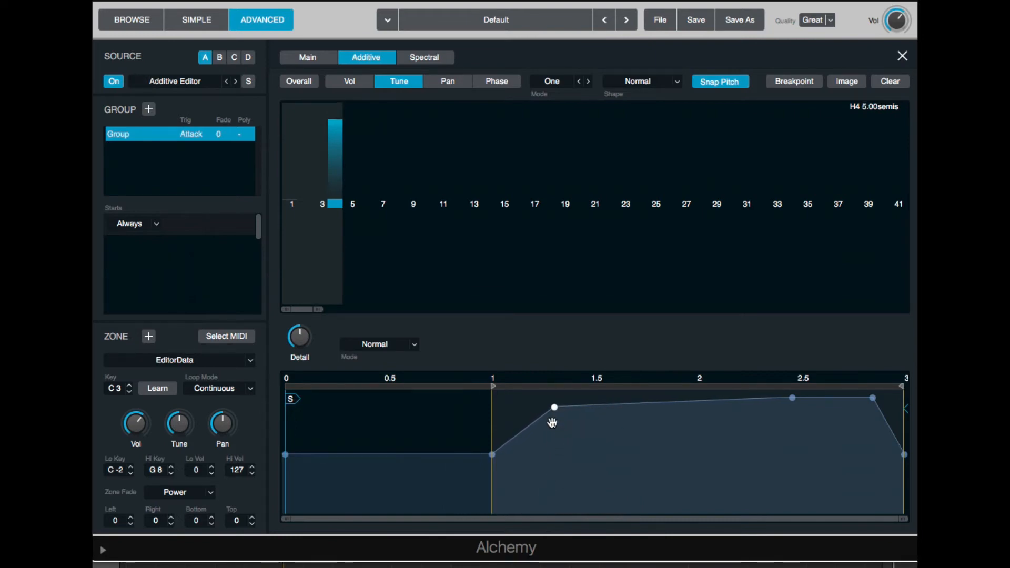
{"action": "double_click", "coordinate": [793, 399]}
{"action": "left_click_drag", "start_coordinate": [870, 394], "coordinate": [873, 465]}
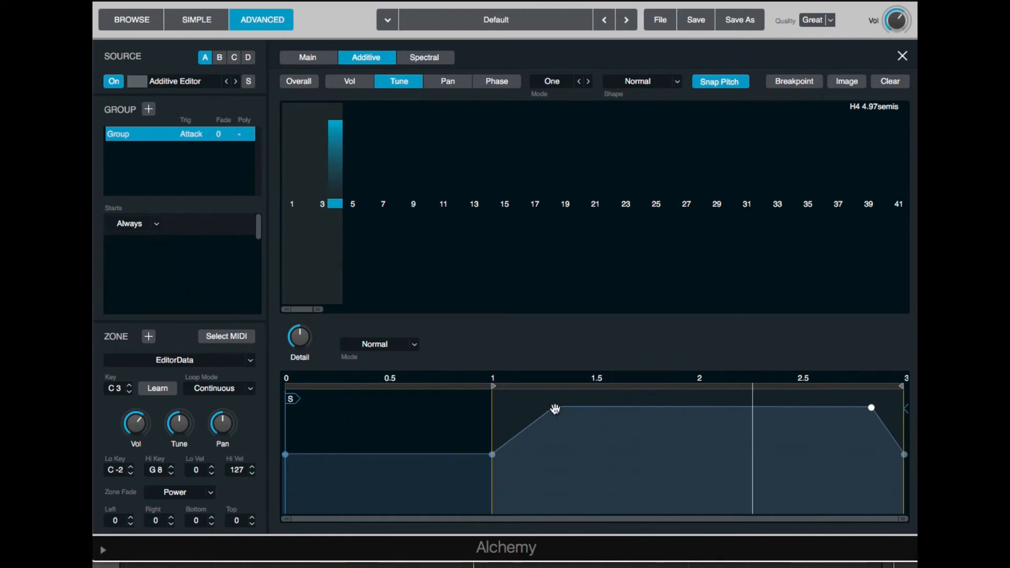
Reshape the fourth harmonic's tune envelope to 3 semitones from about 1.1 s, stepping down to about 2 semitones at about 1.7 s
{"action": "left_click_drag", "start_coordinate": [555, 408], "coordinate": [509, 293]}
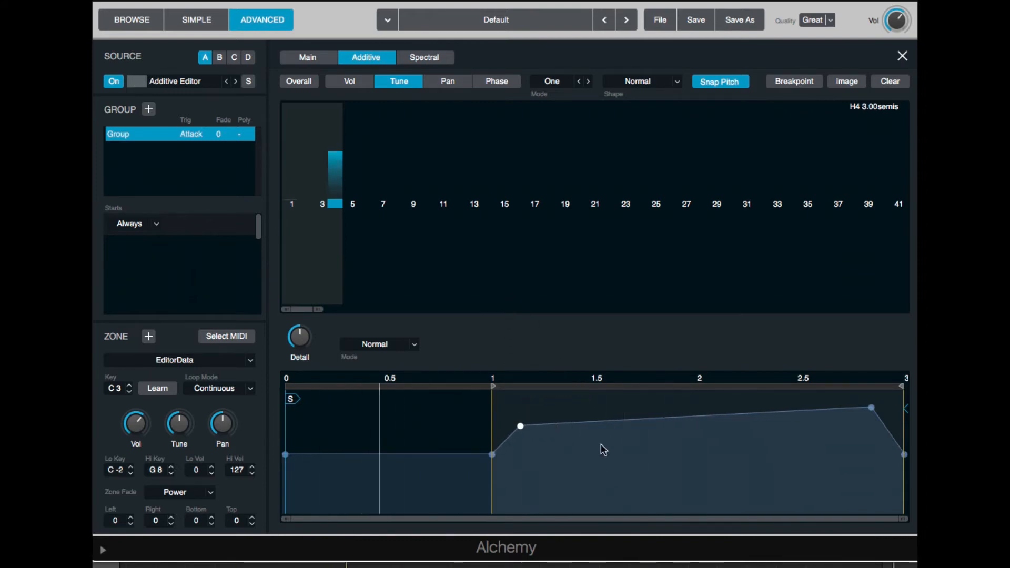
{"action": "left_click_drag", "start_coordinate": [624, 422], "coordinate": [689, 432]}
{"action": "left_click_drag", "start_coordinate": [872, 407], "coordinate": [871, 444]}
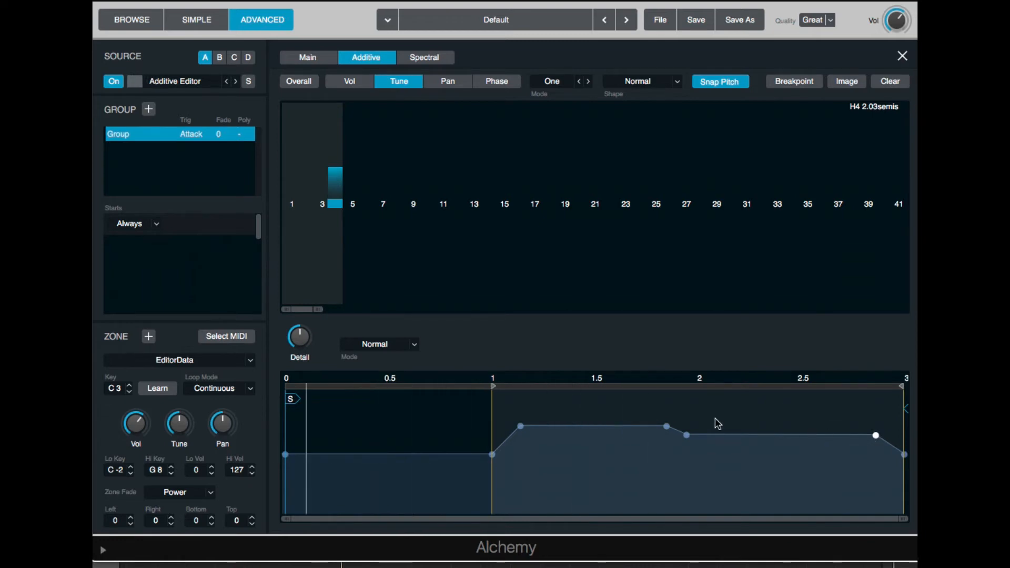
{"action": "left_click", "coordinate": [633, 422]}
{"action": "left_click_drag", "start_coordinate": [633, 423], "coordinate": [647, 403]}
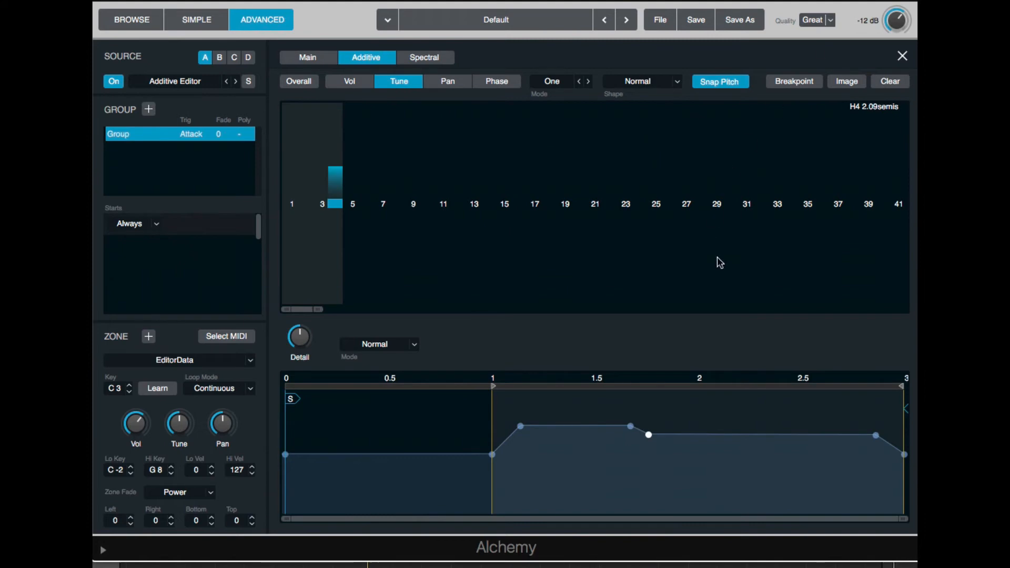
Close the additive editor and try out different playback speeds for source A, including 50% and 250%
{"action": "left_click", "coordinate": [902, 56]}
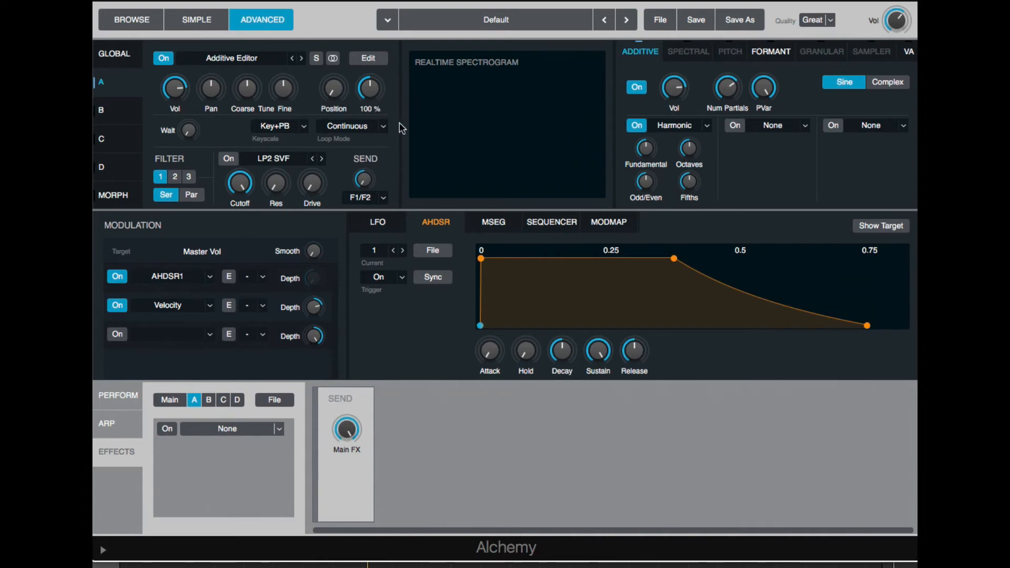
{"action": "right_click", "coordinate": [369, 90]}
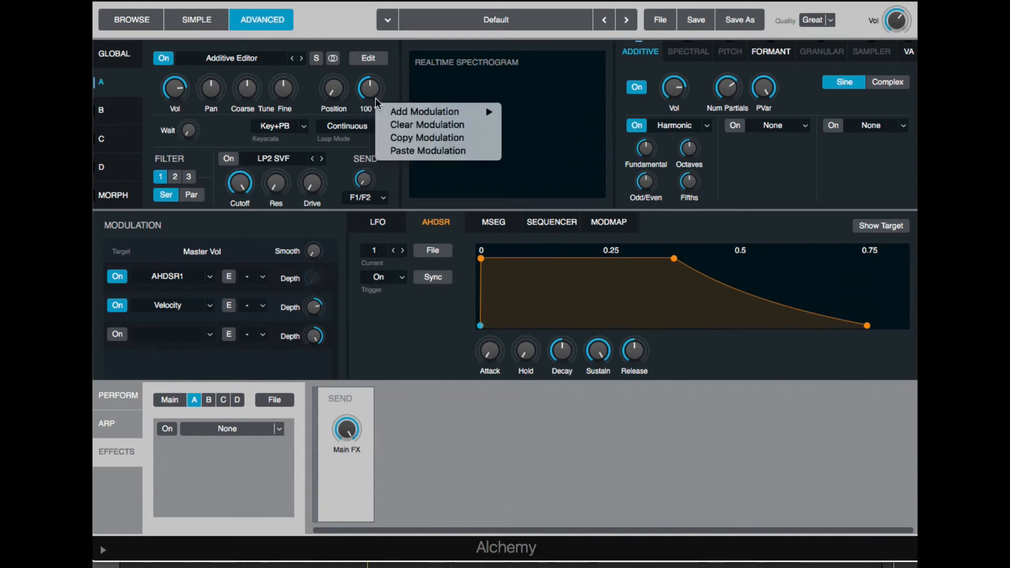
{"action": "left_click", "coordinate": [374, 87]}
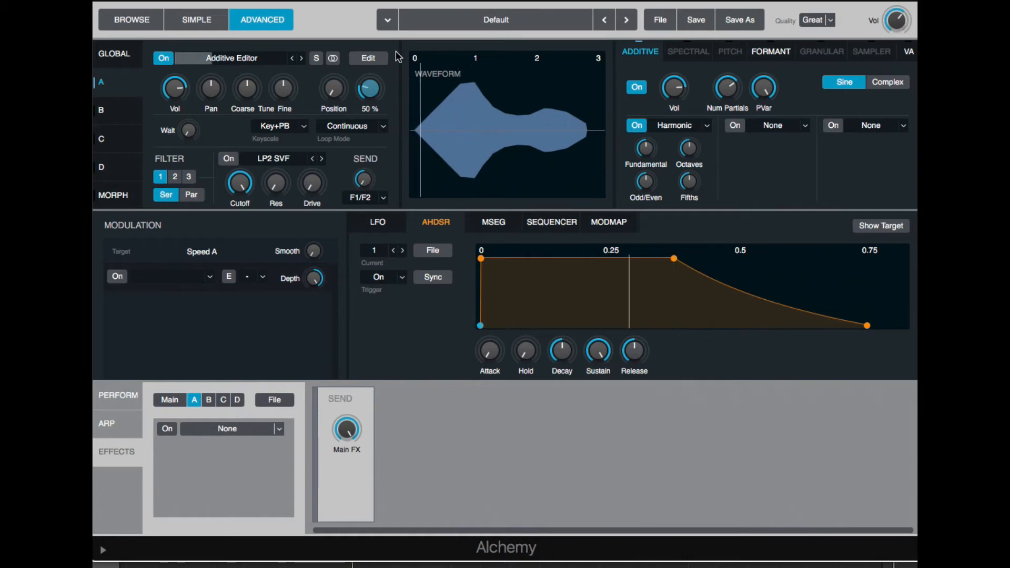
{"action": "left_click_drag", "start_coordinate": [378, 94], "coordinate": [381, 12]}
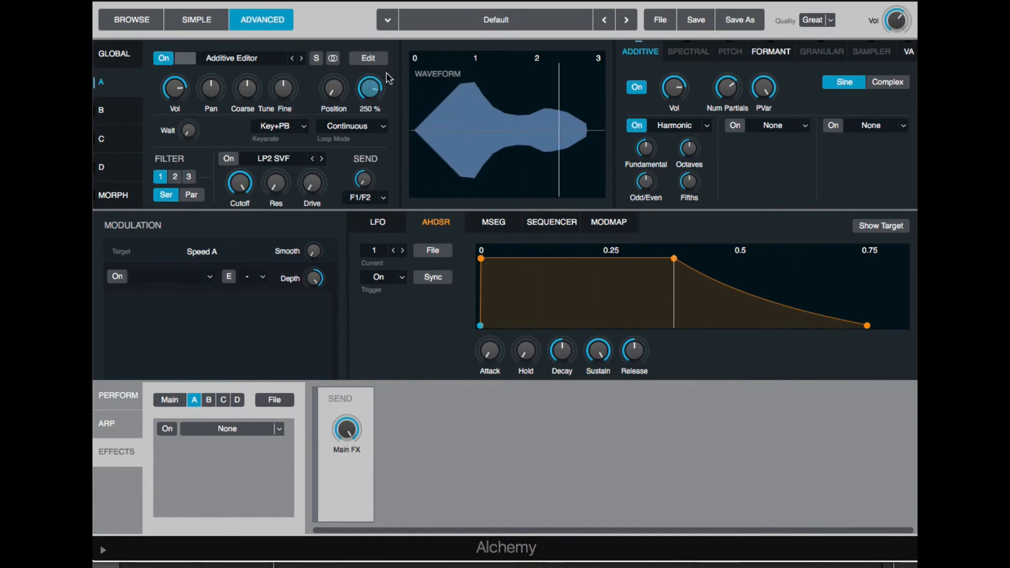
{"action": "left_click_drag", "start_coordinate": [373, 81], "coordinate": [378, 94]}
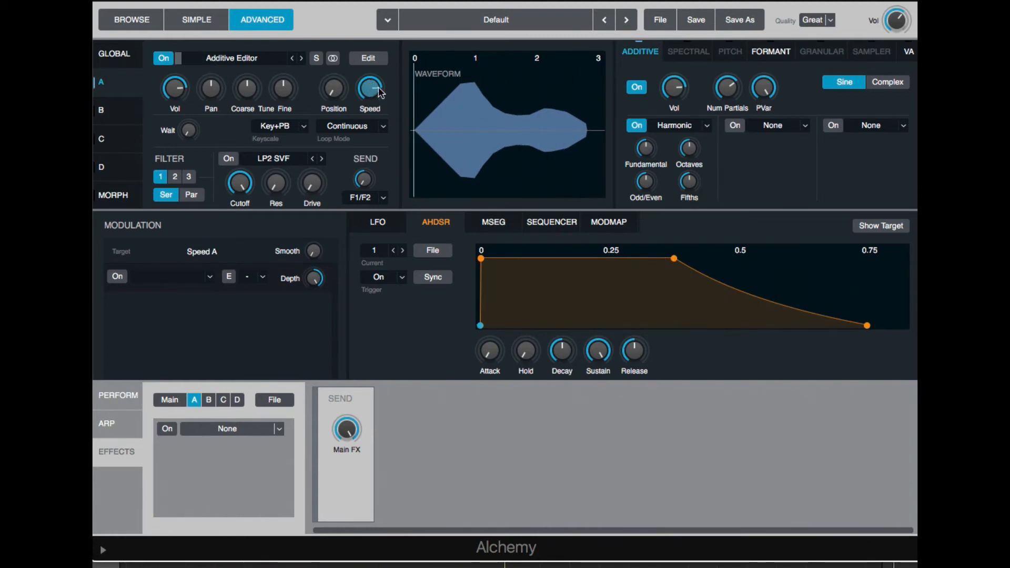
Reduce source A's Speed to its minimum and scan through the sound with Position, returning Position to 0%
{"action": "left_click", "coordinate": [343, 90]}
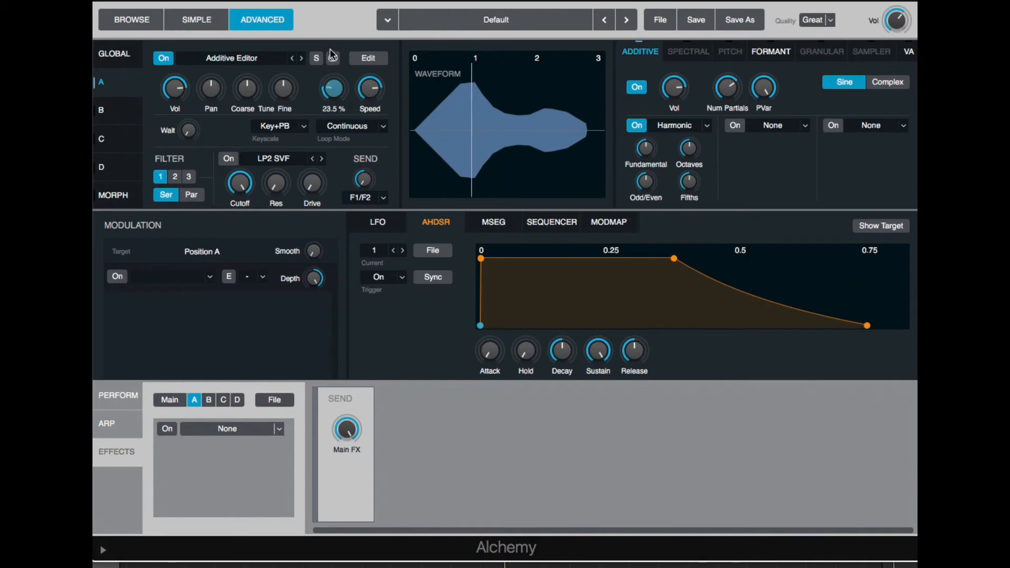
{"action": "left_click", "coordinate": [370, 89]}
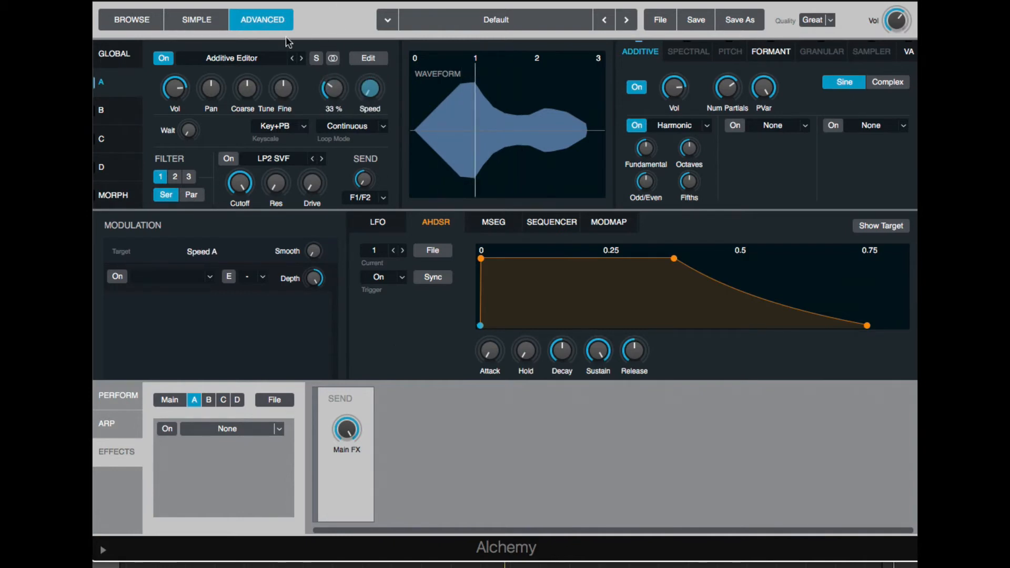
{"action": "left_click", "coordinate": [340, 92]}
{"action": "left_click_drag", "start_coordinate": [340, 91], "coordinate": [347, 144]}
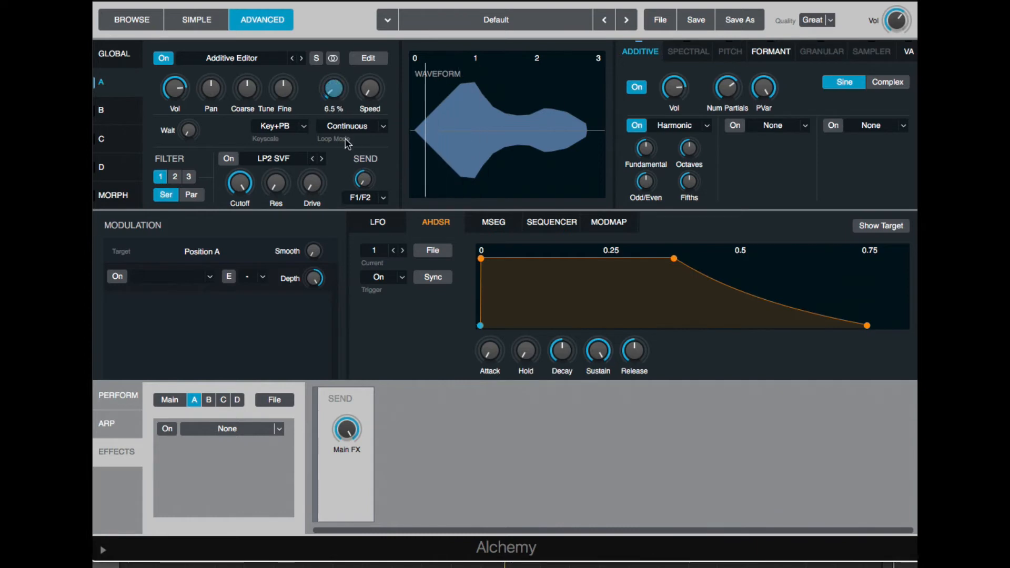
Add the MSEG1 envelope as a modulation source for source A's Position
{"action": "right_click", "coordinate": [333, 89]}
{"action": "mouse_move", "coordinate": [415, 99]}
{"action": "mouse_move", "coordinate": [547, 129]}
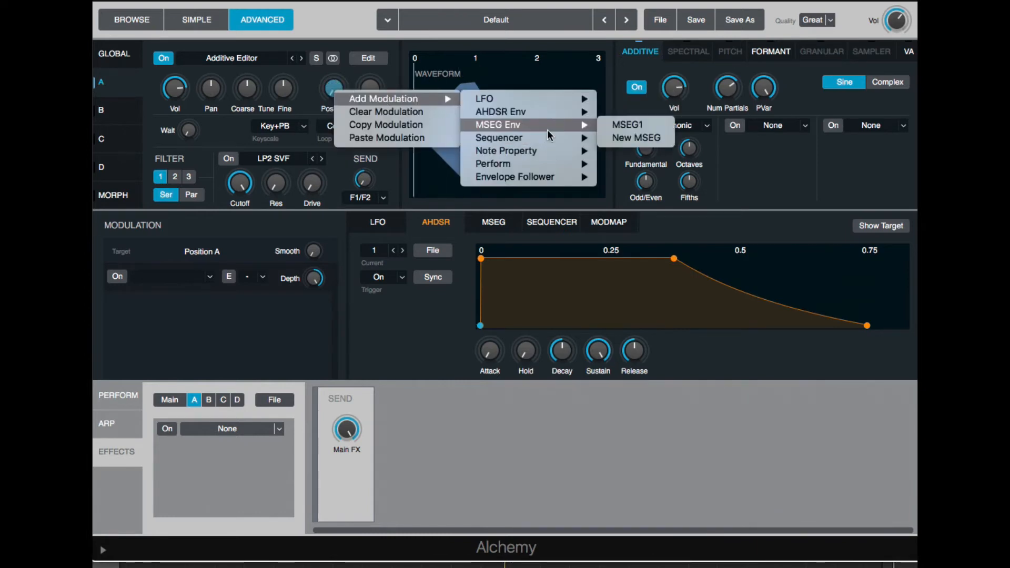
{"action": "left_click", "coordinate": [650, 124]}
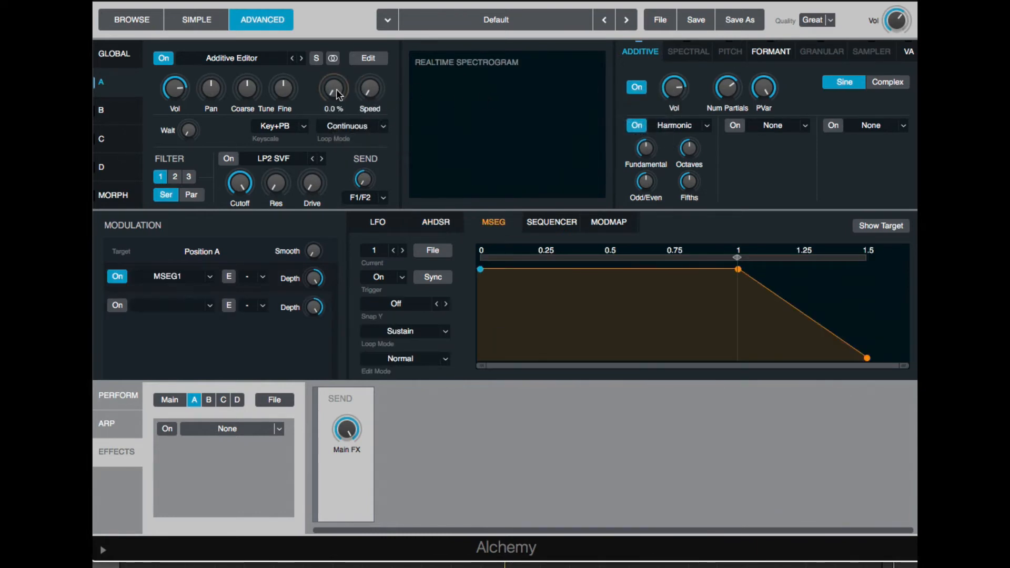
Sync MSEG1 to tempo and make it a rising ramp from zero at beat 1, looping between beats 1 and 3
{"action": "left_click", "coordinate": [432, 277]}
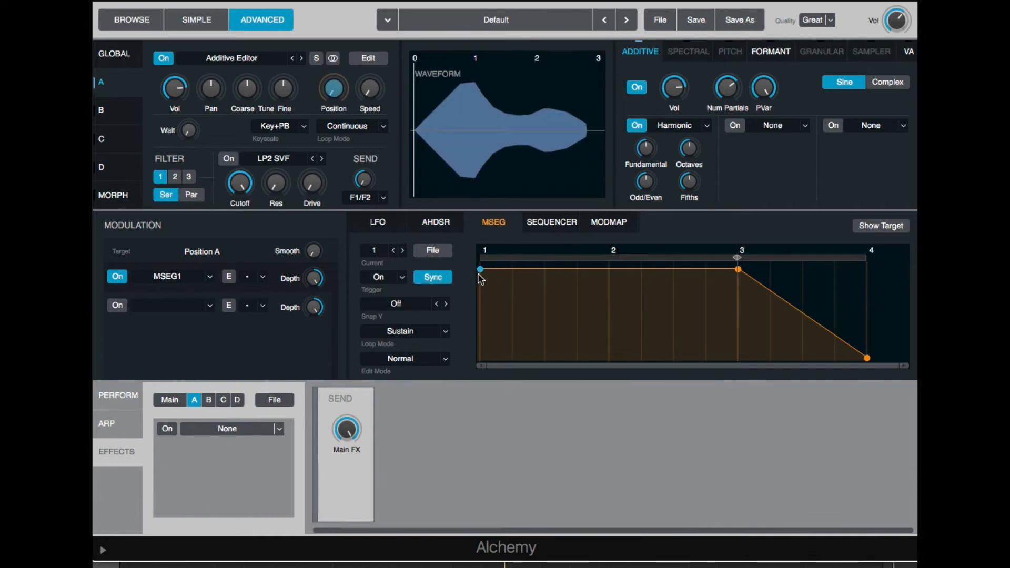
{"action": "left_click_drag", "start_coordinate": [478, 274], "coordinate": [480, 359]}
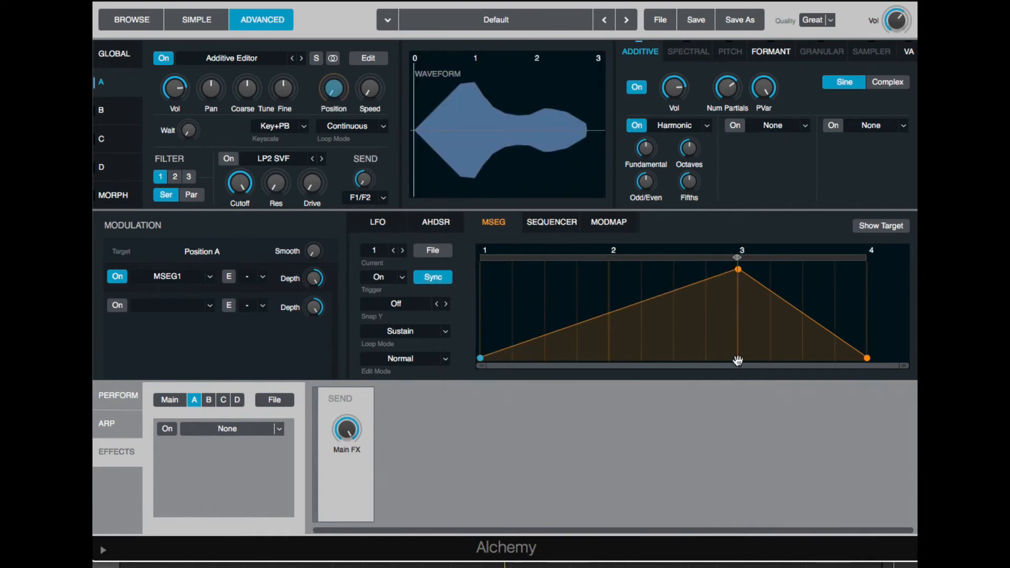
{"action": "left_click", "coordinate": [737, 259]}
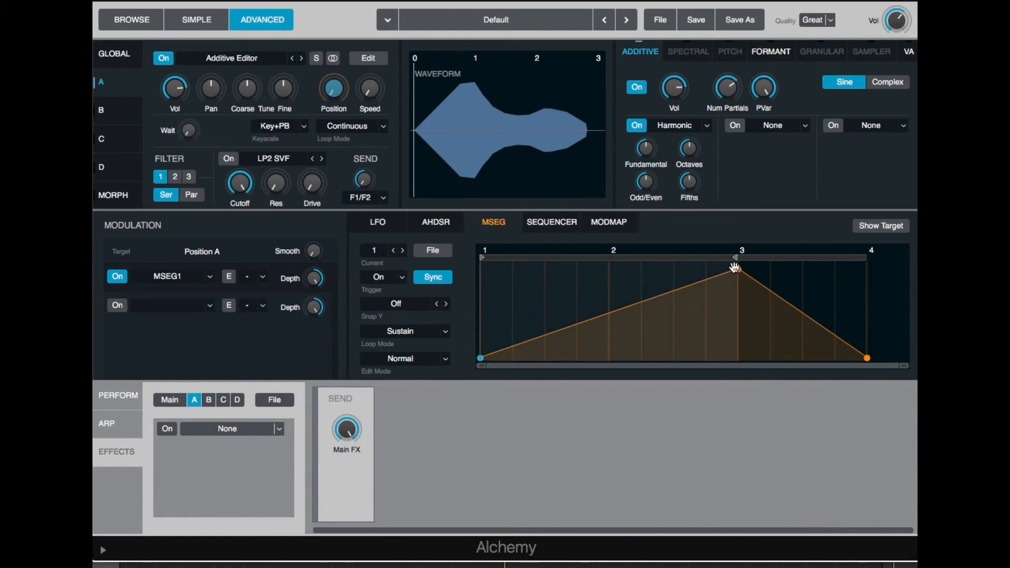
Lower MSEG1's peak at beat 3, and extend the envelope and its loop to beat 5 with added points at beats 4 and 4.5
{"action": "left_click_drag", "start_coordinate": [734, 267], "coordinate": [738, 317]}
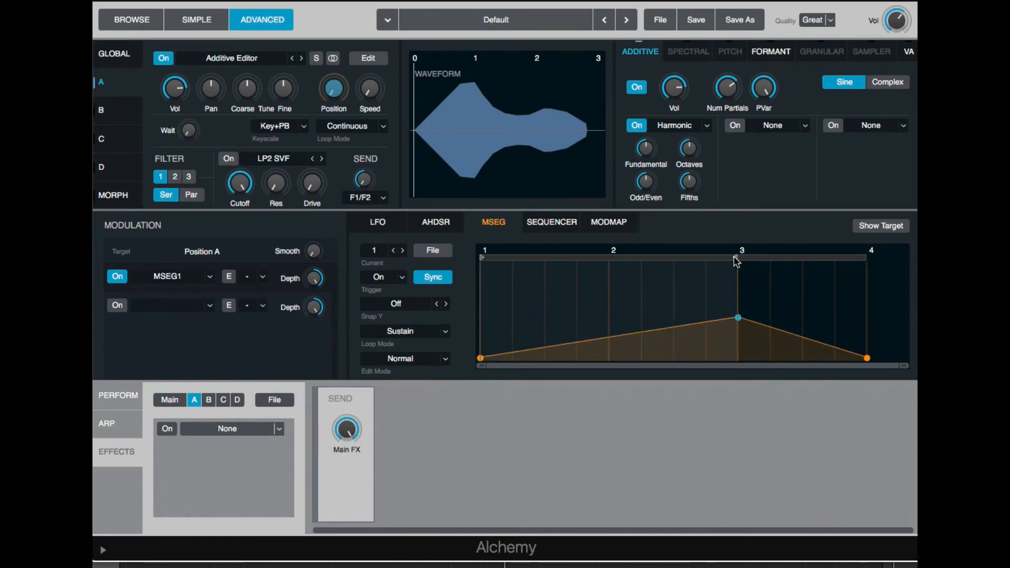
{"action": "left_click_drag", "start_coordinate": [736, 261], "coordinate": [883, 275]}
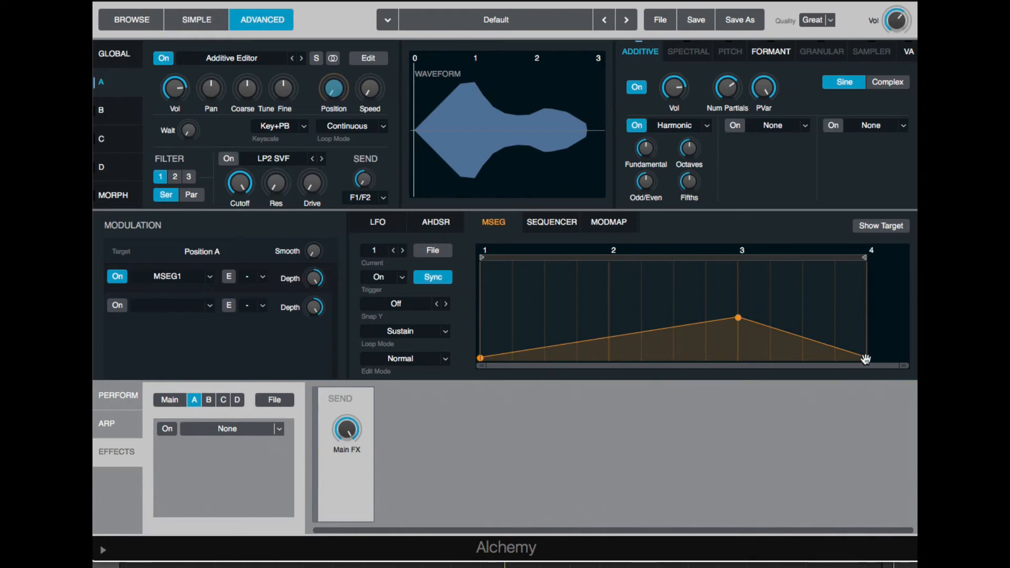
{"action": "left_click_drag", "start_coordinate": [865, 359], "coordinate": [677, 379]}
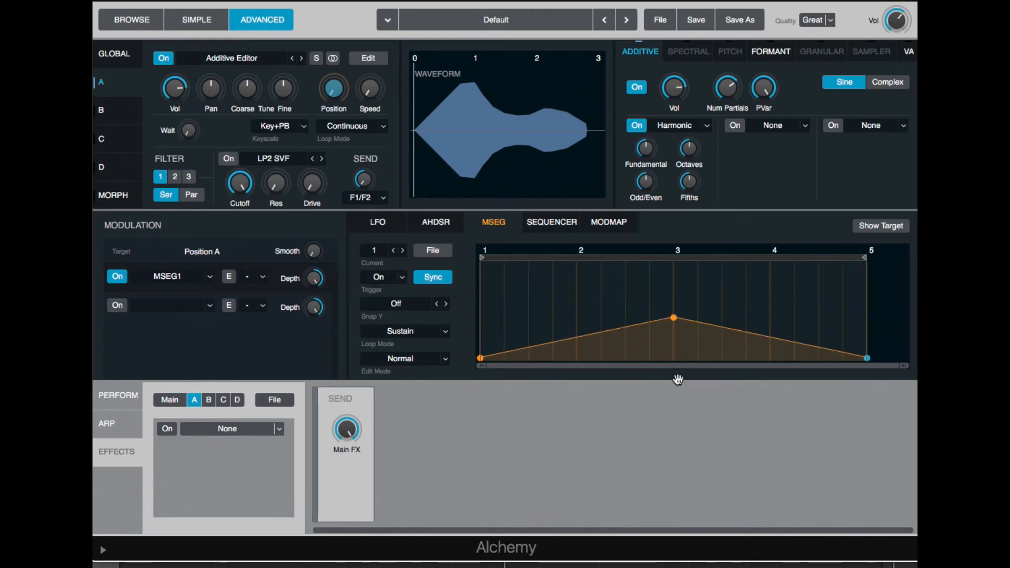
{"action": "left_click", "coordinate": [771, 349]}
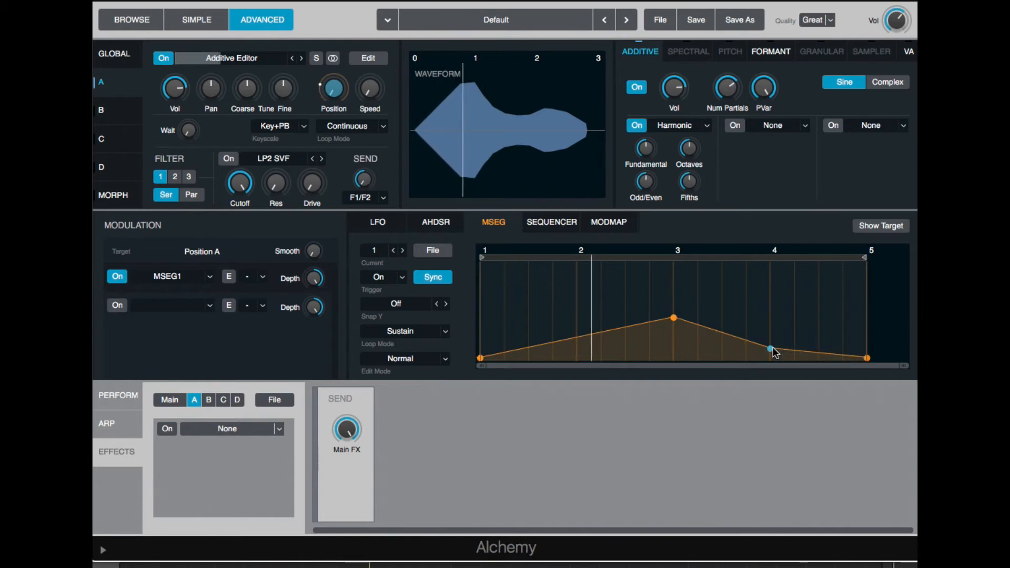
{"action": "left_click", "coordinate": [818, 333]}
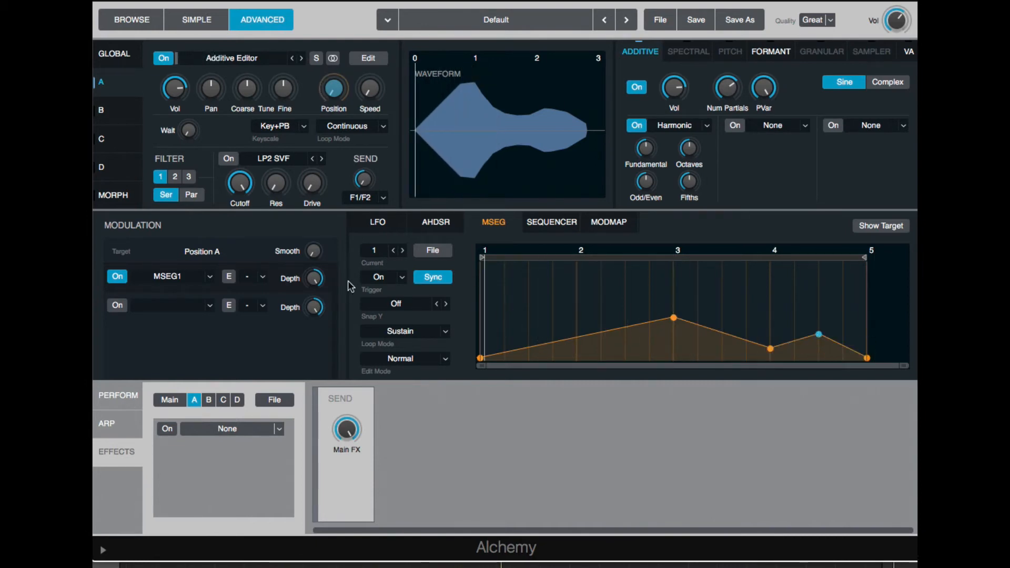
Slightly reduce MSEG1's modulation depth on source A's Position and raise the envelope's peak at beat 3
{"action": "left_click_drag", "start_coordinate": [320, 274], "coordinate": [324, 282]}
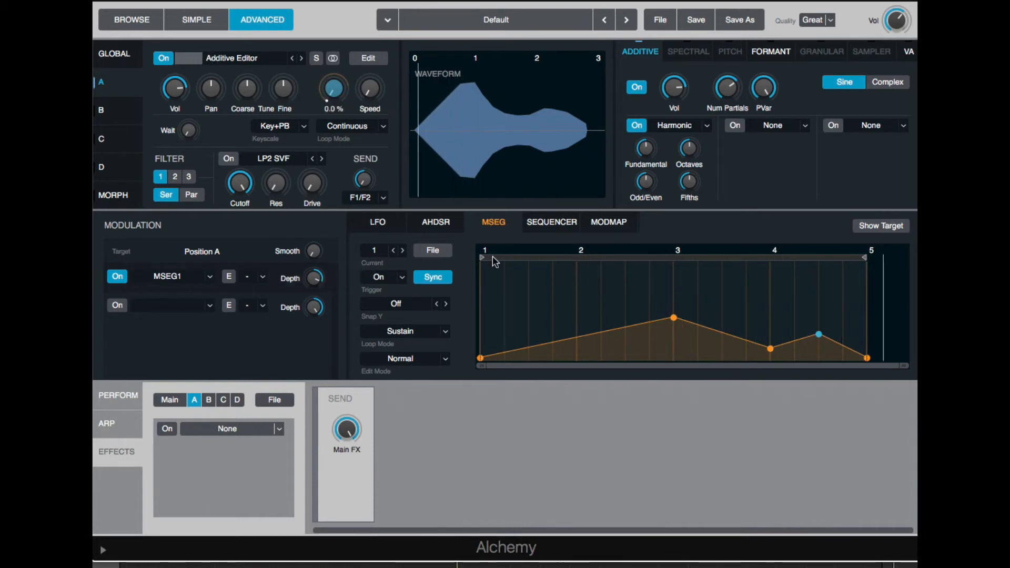
{"action": "left_click_drag", "start_coordinate": [676, 319], "coordinate": [672, 286]}
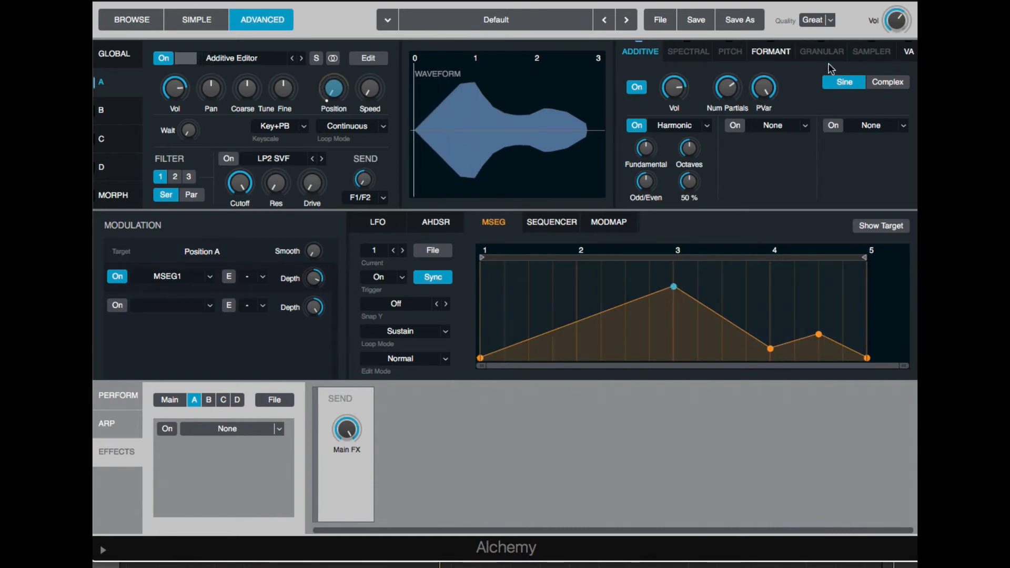
{"action": "left_click", "coordinate": [900, 84]}
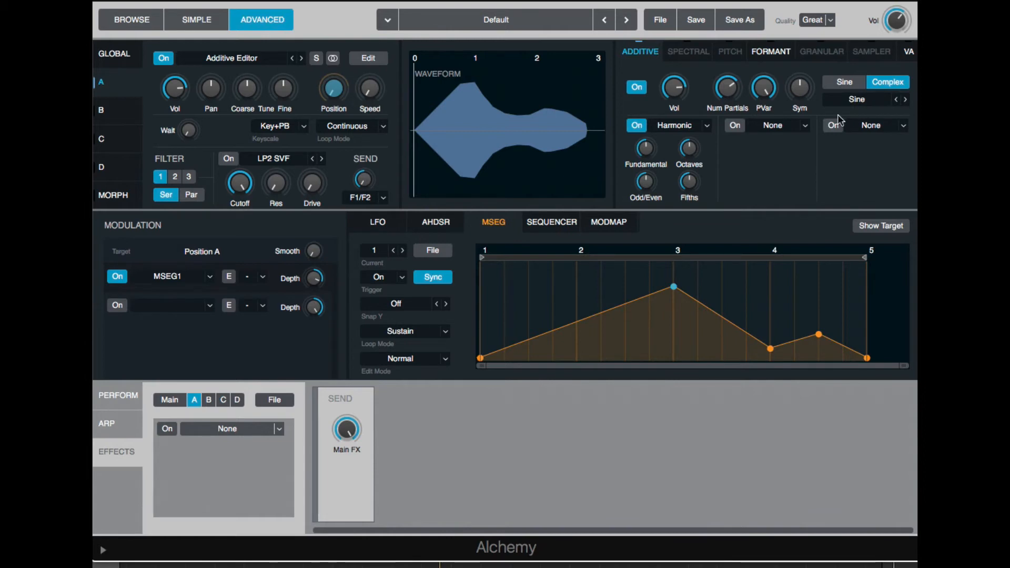
{"action": "left_click", "coordinate": [829, 84]}
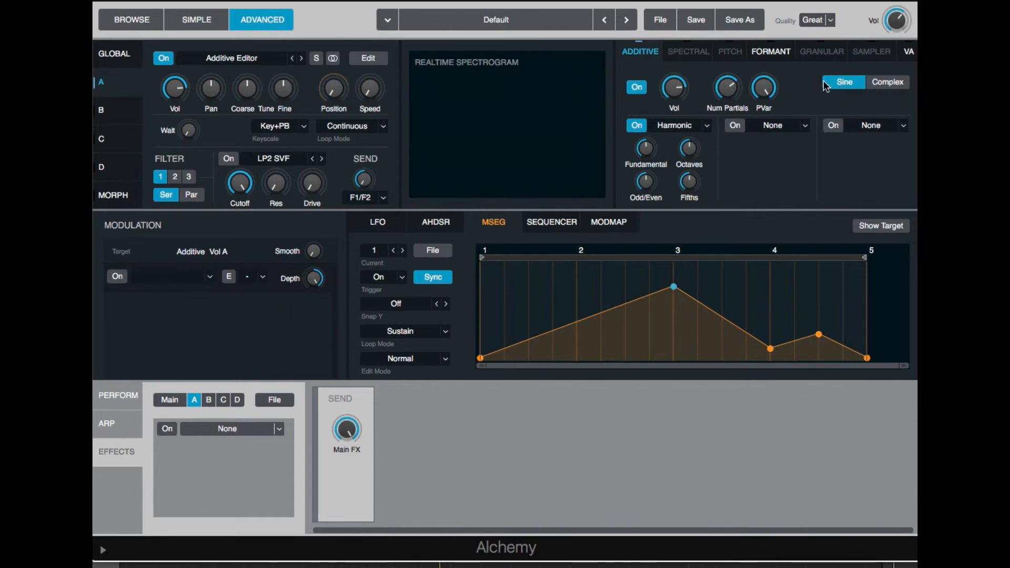
{"action": "left_click", "coordinate": [368, 58]}
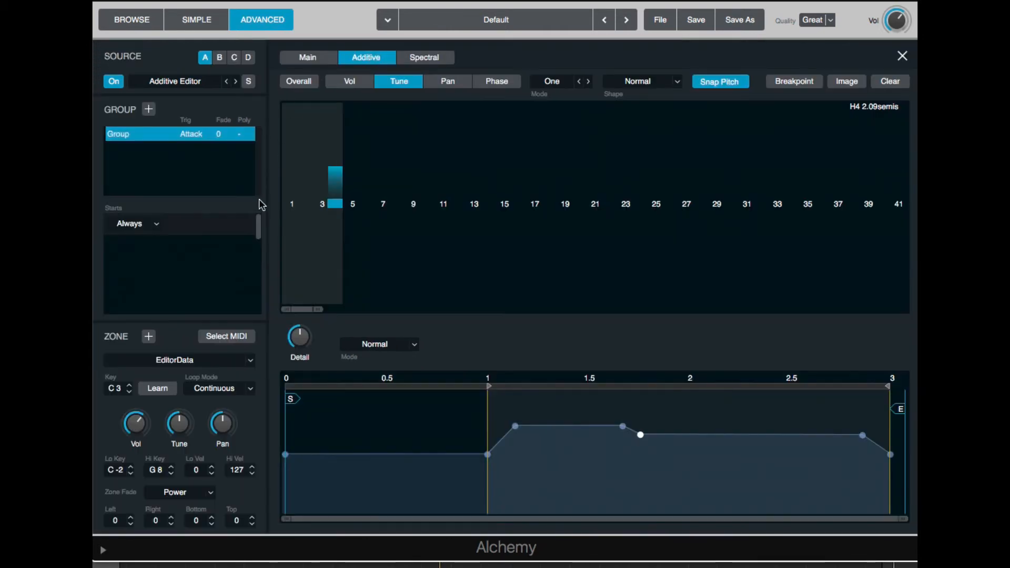
{"action": "left_click", "coordinate": [902, 56]}
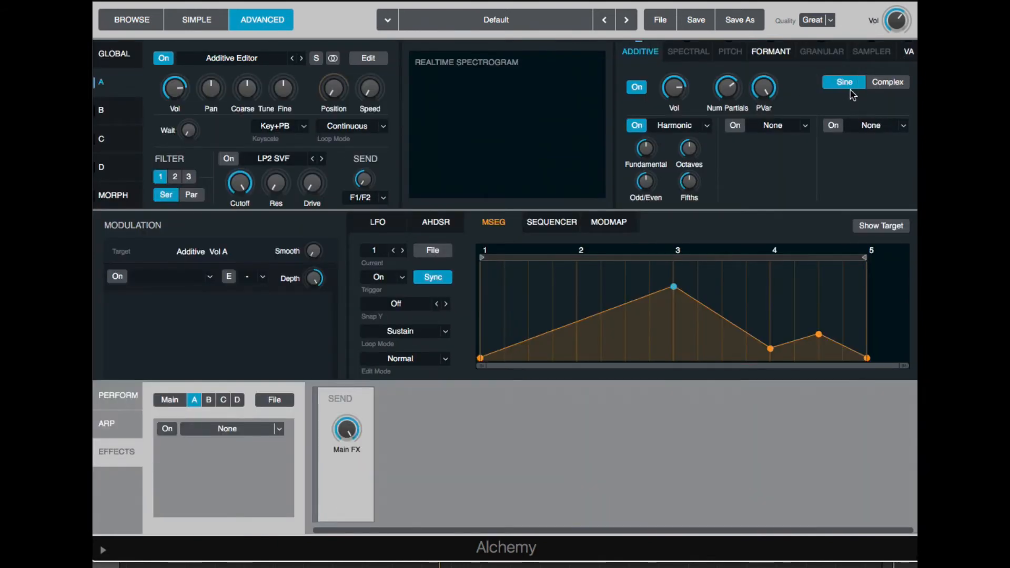
Switch the additive oscillator to the Complex type with the Basic Saw waveform and set Sym to -48.8%
{"action": "left_click", "coordinate": [881, 86]}
{"action": "left_click", "coordinate": [867, 100]}
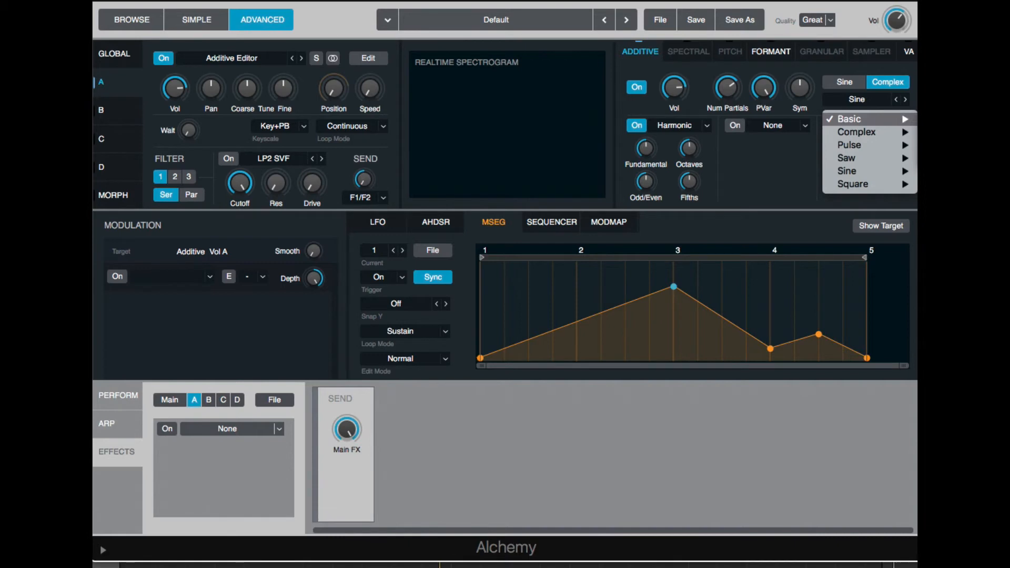
{"action": "left_click", "coordinate": [942, 132]}
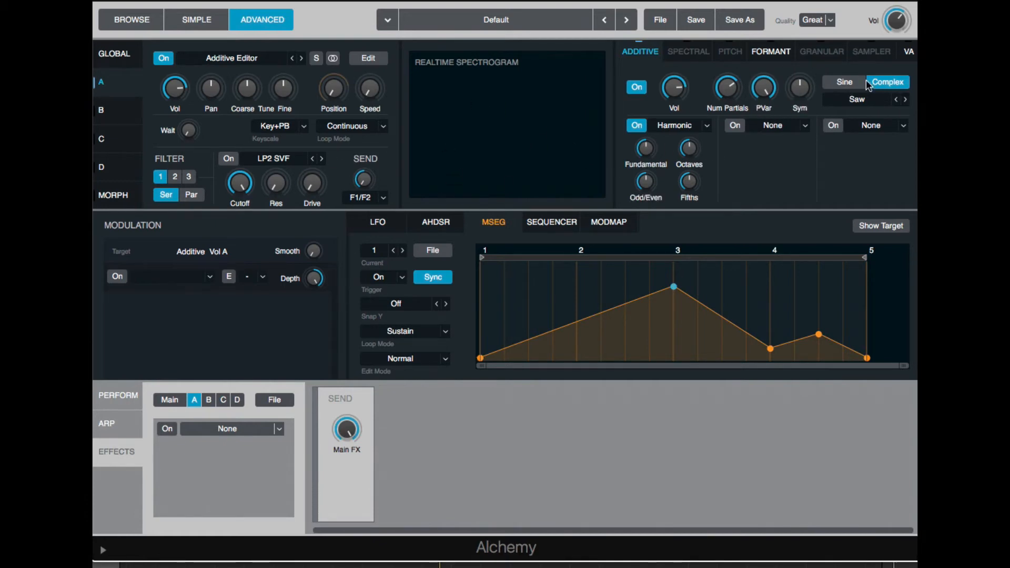
{"action": "left_click_drag", "start_coordinate": [796, 94], "coordinate": [814, 79]}
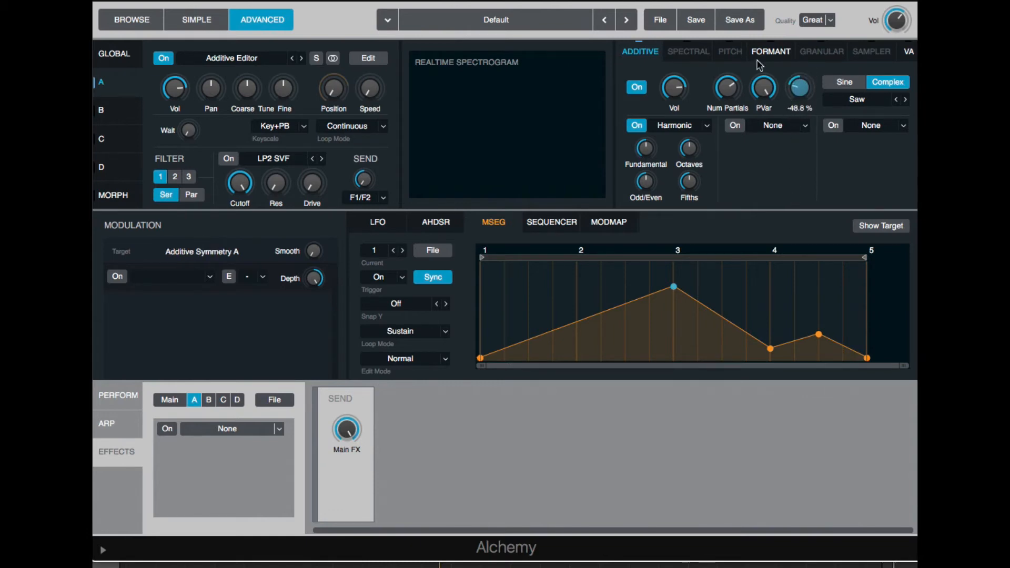
Adjust source A's volume, and set the additive Sym to 40.2% while auditioning the sound
{"action": "left_click", "coordinate": [174, 88]}
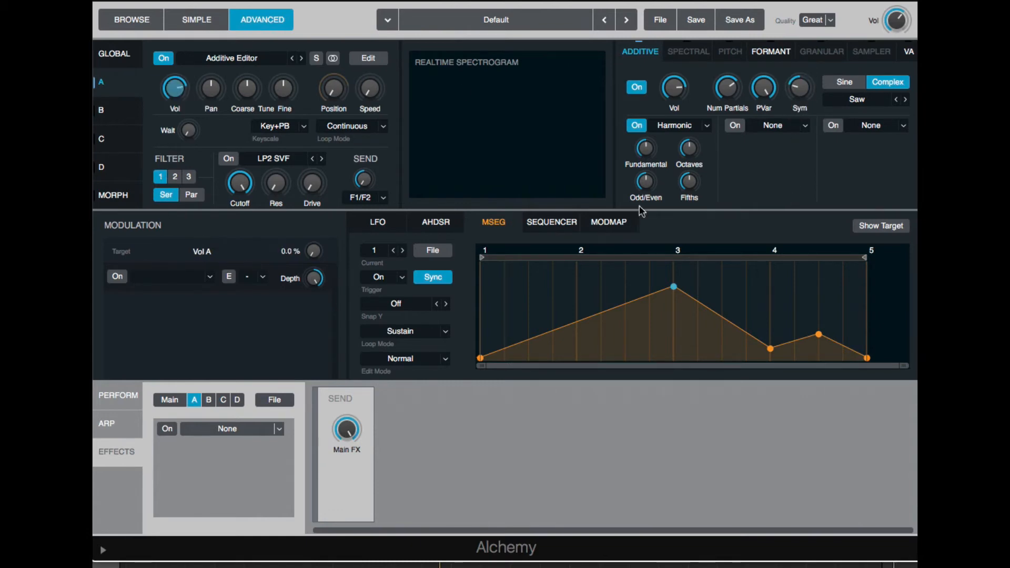
{"action": "key", "text": "space"}
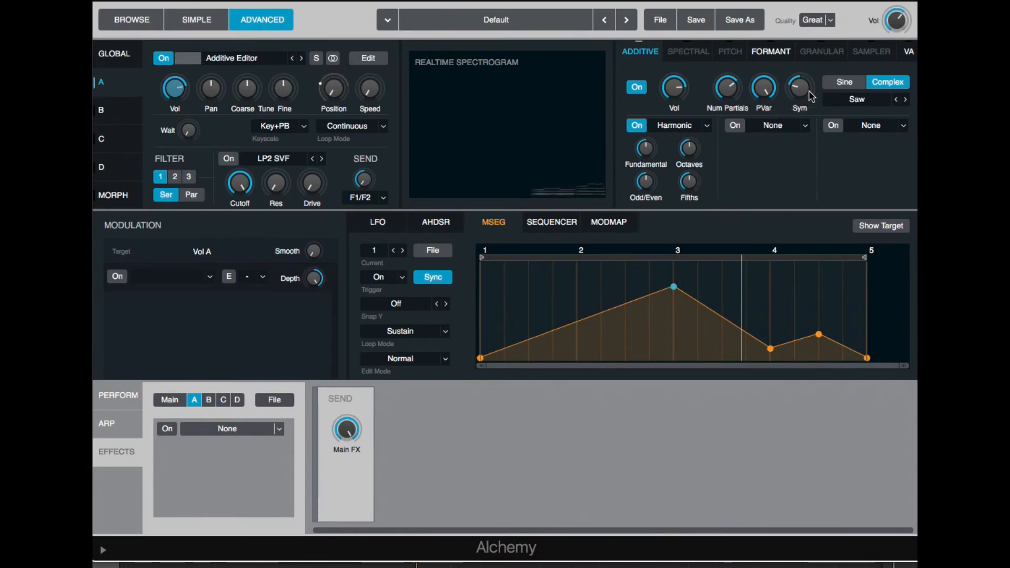
{"action": "left_click", "coordinate": [798, 91]}
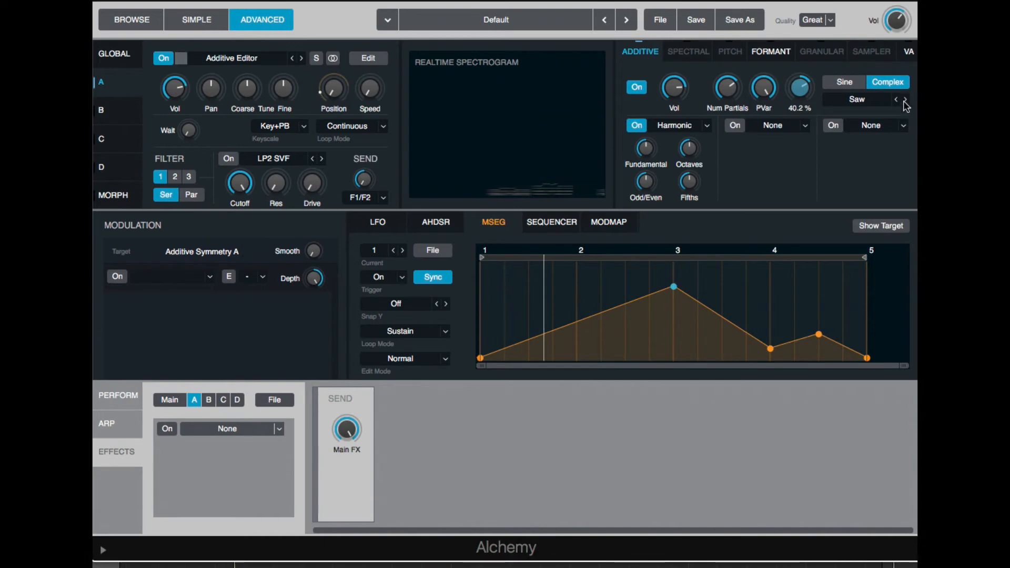
Change the additive waveform to Triangle and fine-tune Sym while playing the sound
{"action": "left_click", "coordinate": [876, 101]}
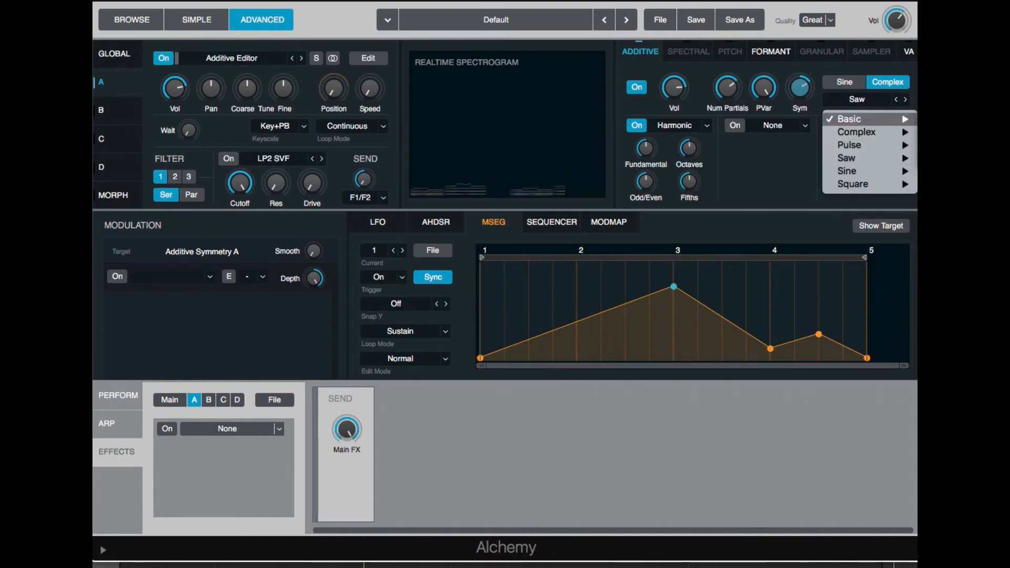
{"action": "left_click", "coordinate": [942, 157]}
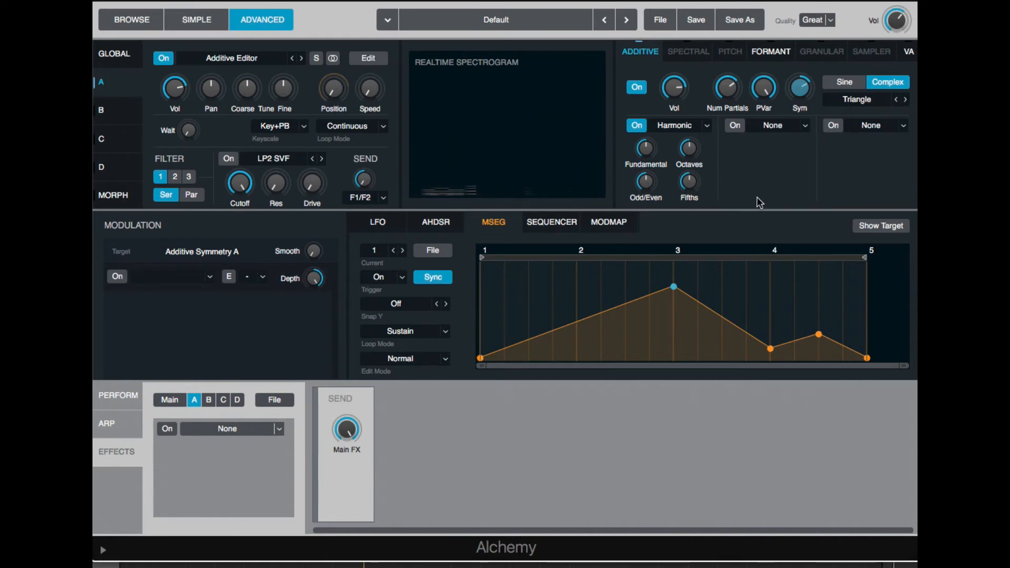
{"action": "key", "text": "space"}
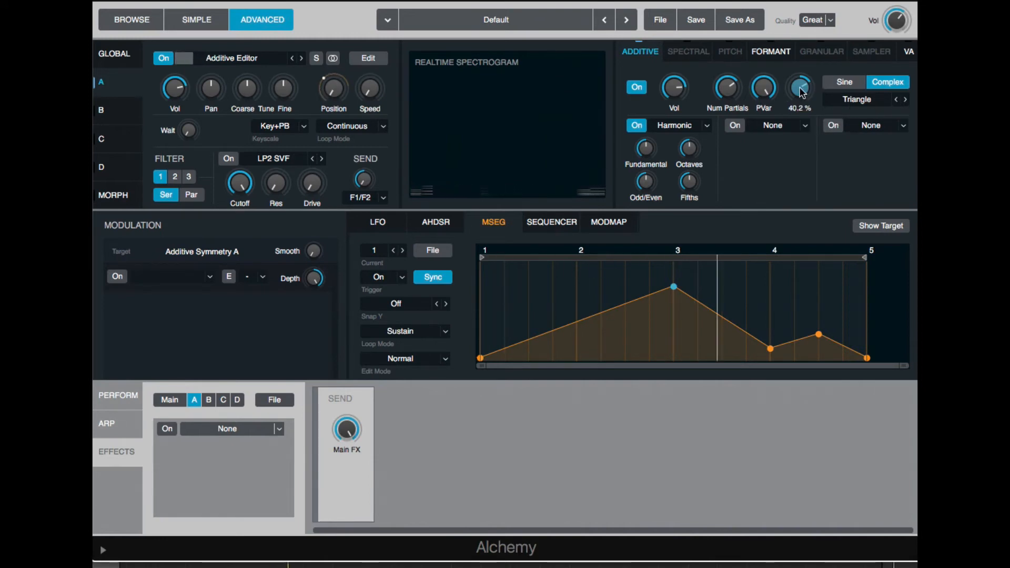
{"action": "mouse_move", "coordinate": [803, 86]}
{"action": "left_mouse_down"}
{"action": "mouse_move", "coordinate": [802, 68]}
{"action": "mouse_move", "coordinate": [804, 86]}
{"action": "left_mouse_up"}
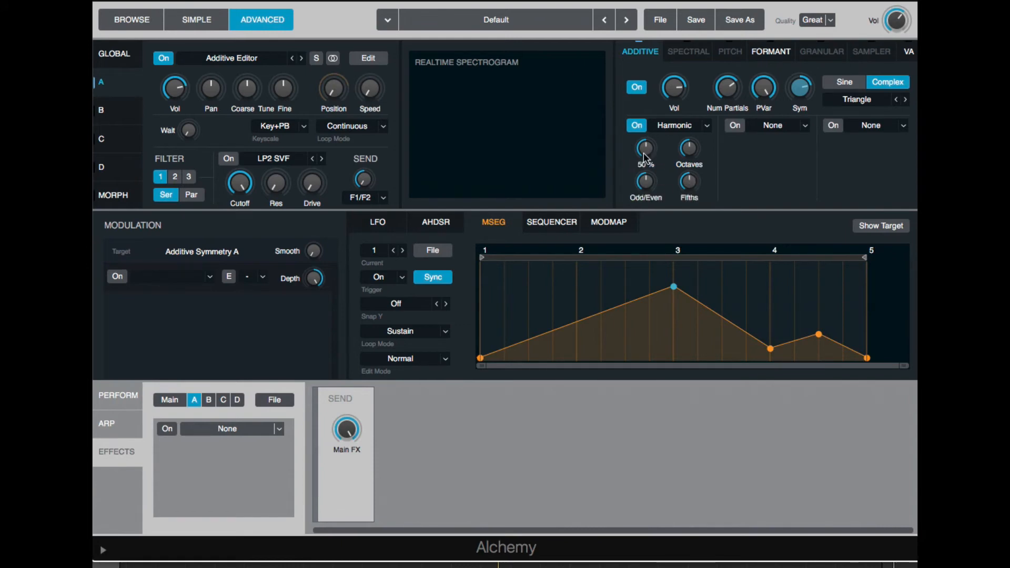
Set the Harmonic effect's Octaves to 80.5% and its Fundamental to about 45%, after trying Fundamental at 57.5%
{"action": "left_click_drag", "start_coordinate": [645, 158], "coordinate": [688, 45]}
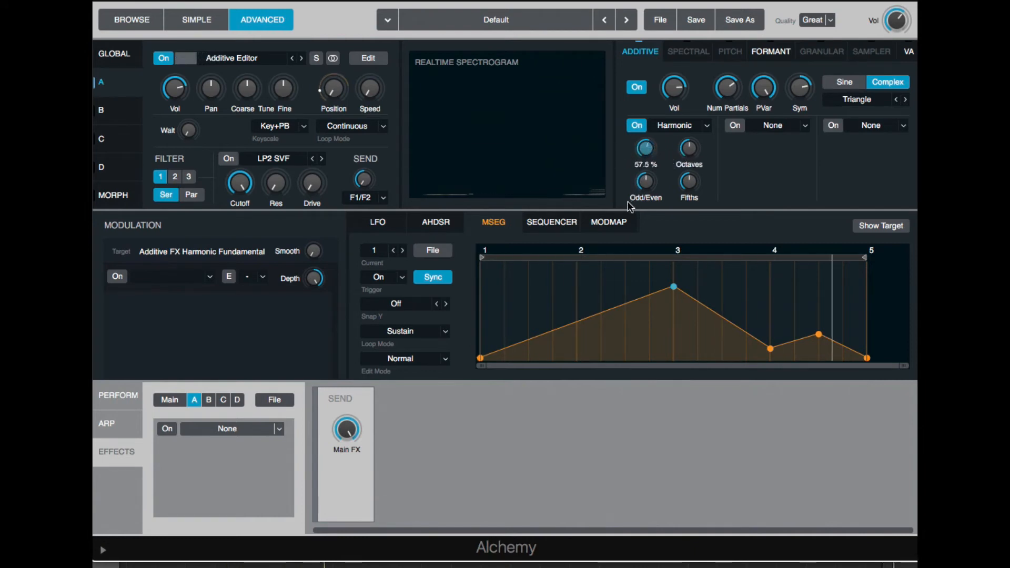
{"action": "left_click", "coordinate": [688, 148]}
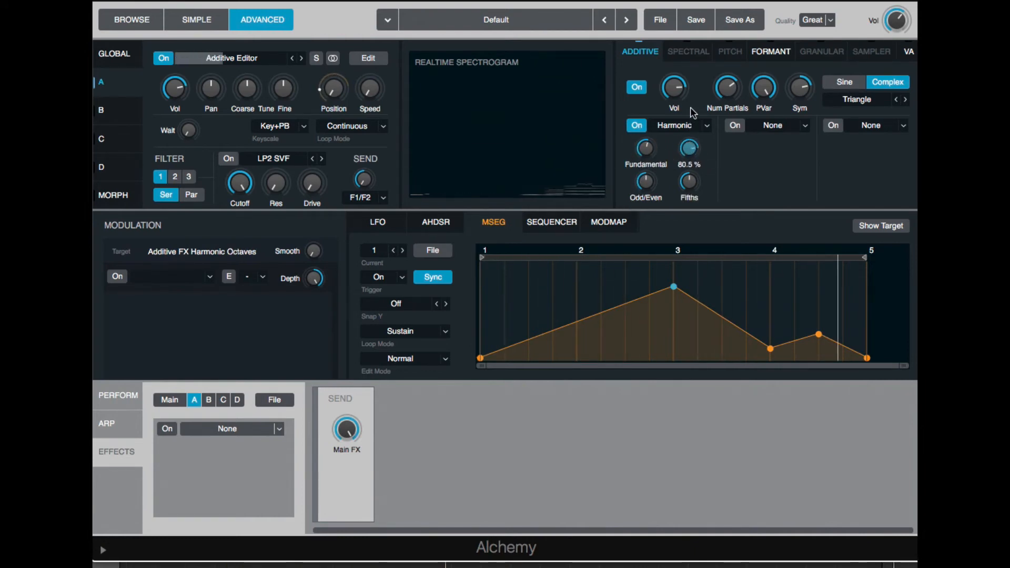
{"action": "left_click", "coordinate": [646, 151]}
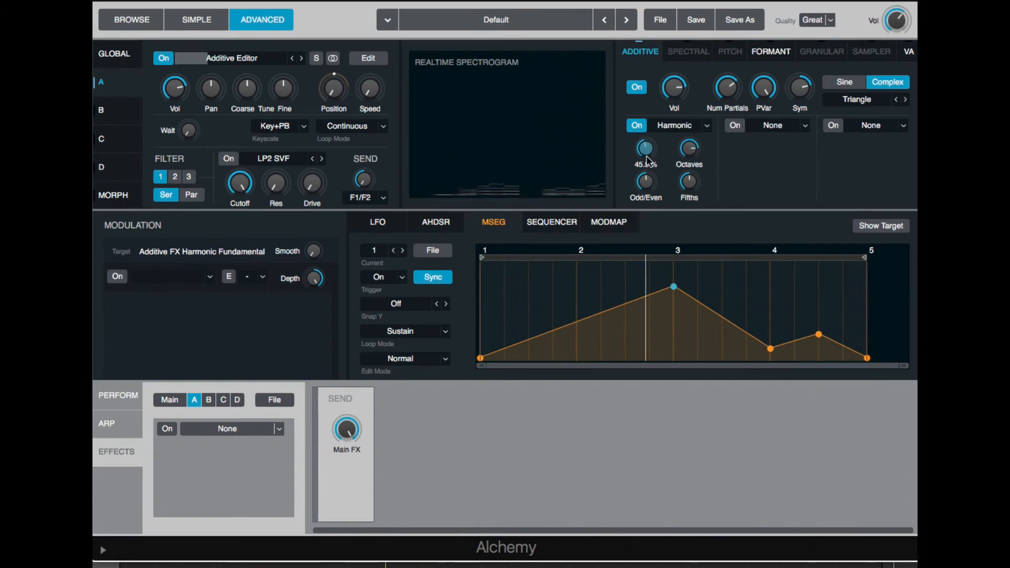
Enable the second additive effect slot and load the Beating effect into it
{"action": "left_click", "coordinate": [735, 126]}
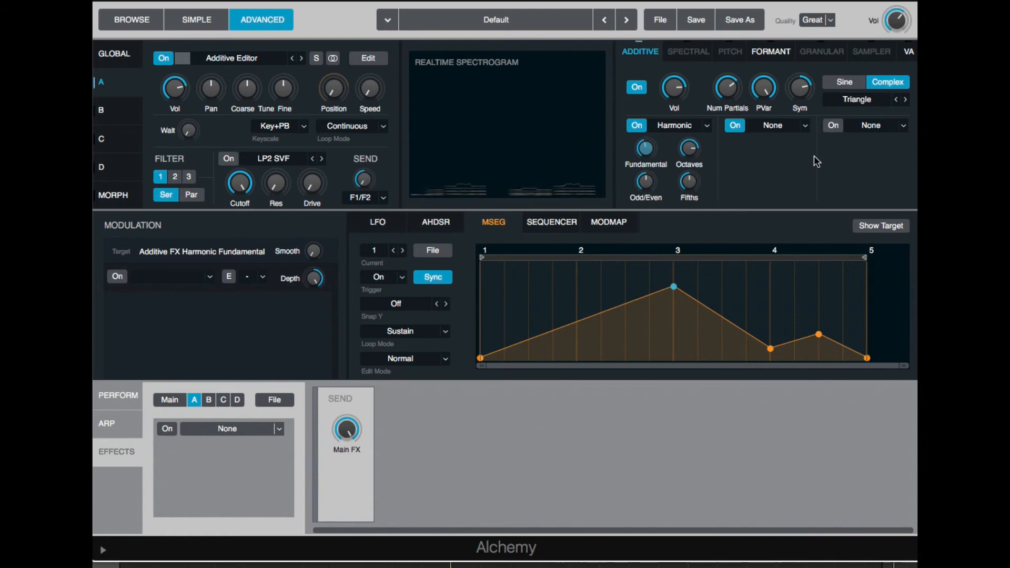
{"action": "left_click", "coordinate": [805, 126]}
{"action": "left_click", "coordinate": [776, 178]}
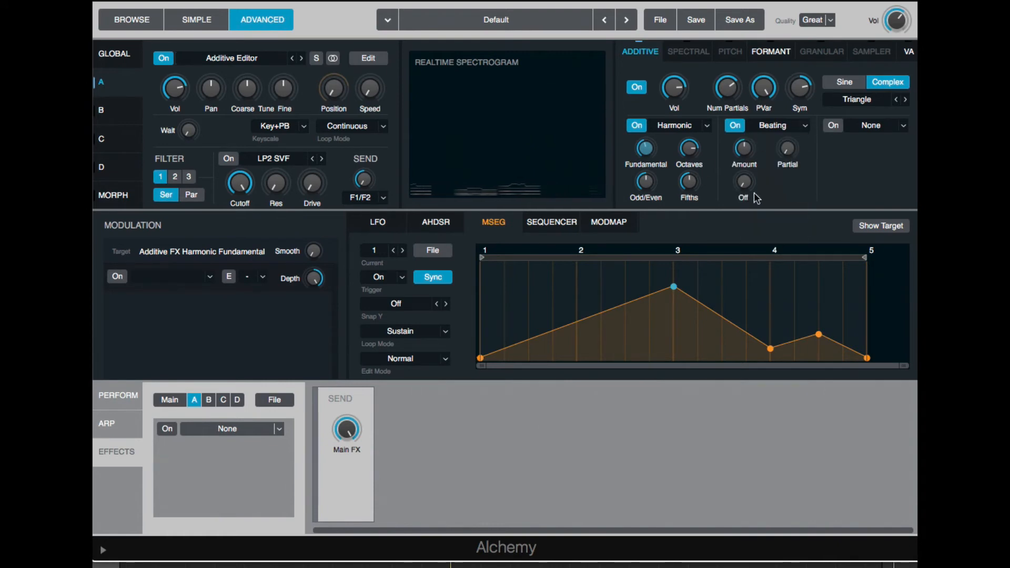
Set the Beating effect's Amount to 3.8% and try Partial at 2, settling on Partial 6
{"action": "left_click", "coordinate": [789, 145]}
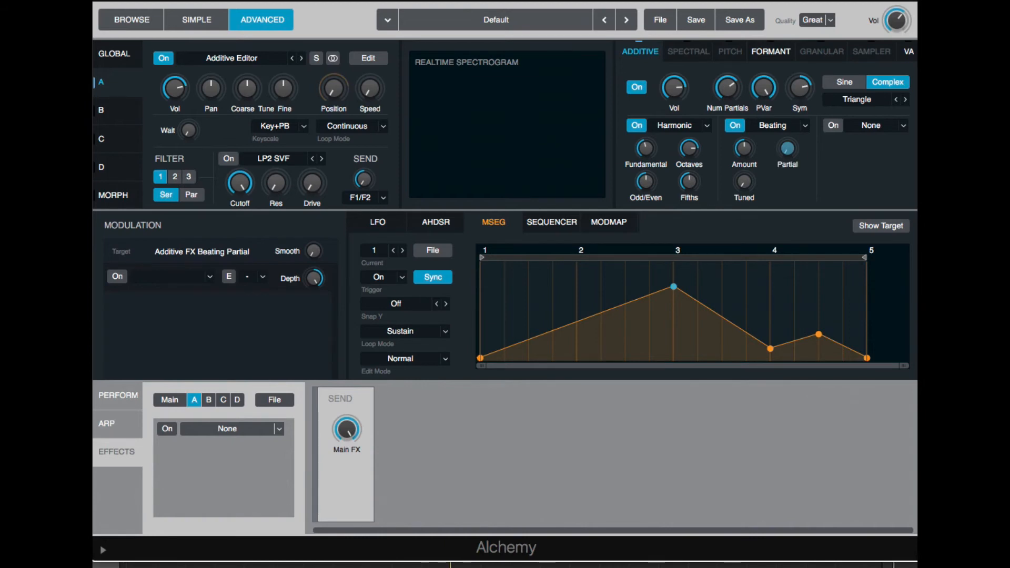
{"action": "left_click_drag", "start_coordinate": [747, 156], "coordinate": [761, 115]}
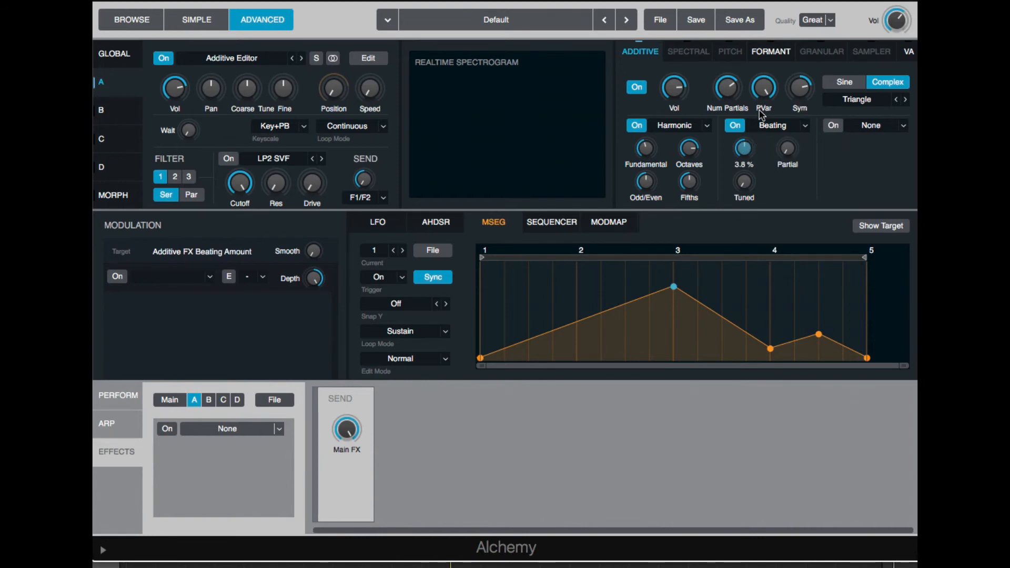
{"action": "left_click", "coordinate": [789, 150]}
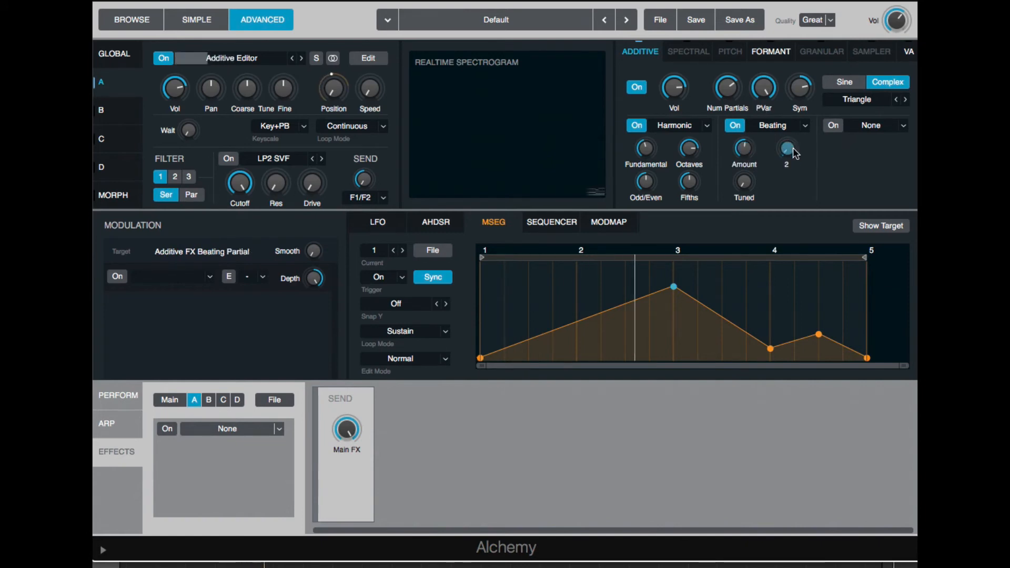
{"action": "left_click_drag", "start_coordinate": [745, 154], "coordinate": [797, 105]}
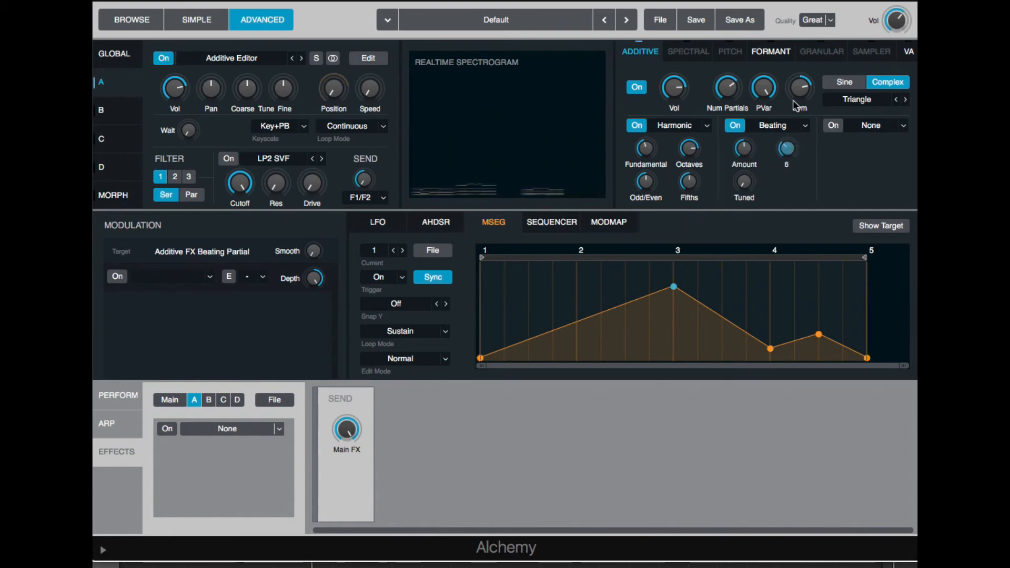
{"action": "left_click_drag", "start_coordinate": [793, 140], "coordinate": [790, 123]}
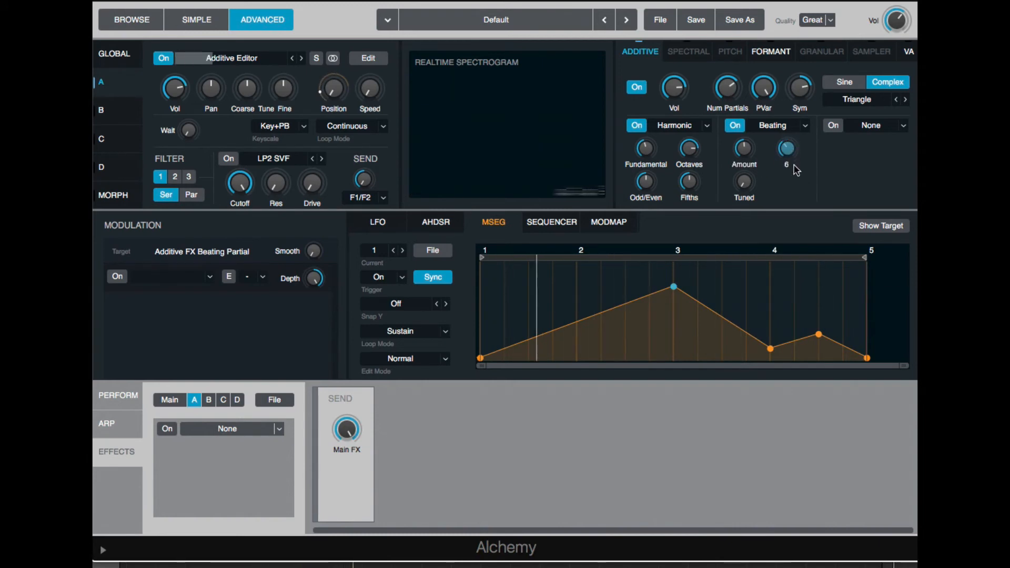
Turn on the Beating effect's Tuned option and readjust its Amount
{"action": "left_click", "coordinate": [743, 147]}
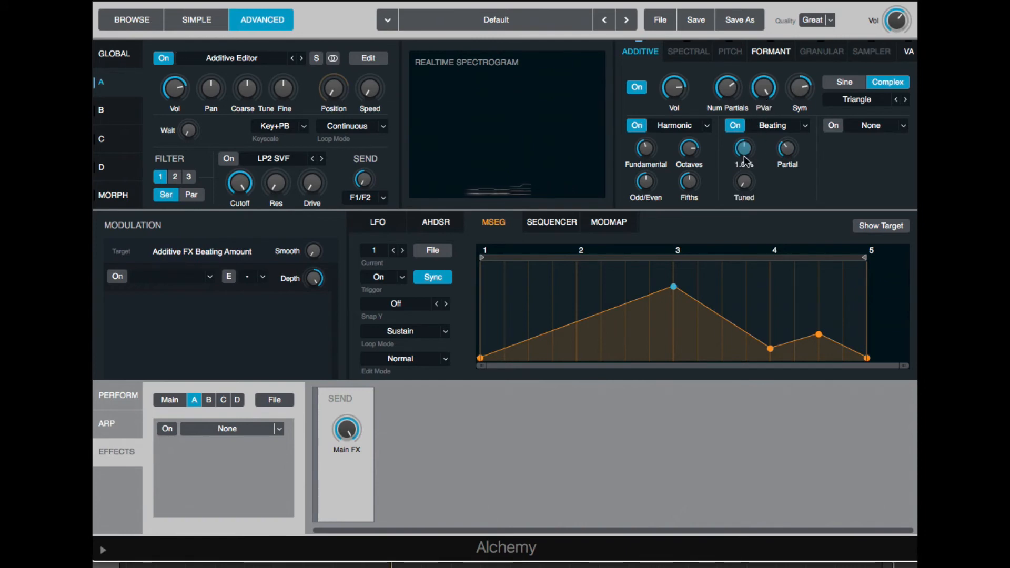
{"action": "left_click", "coordinate": [746, 178]}
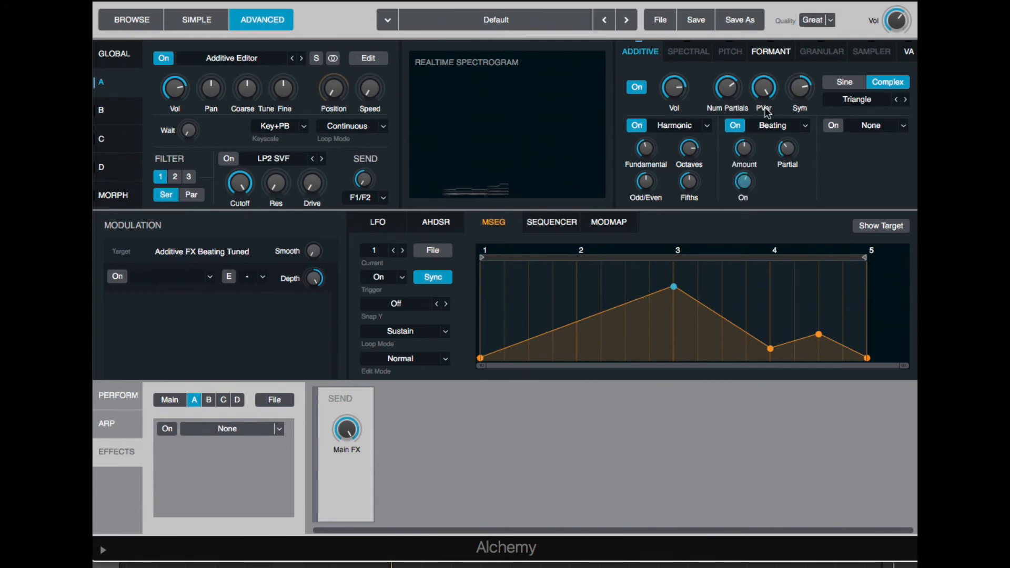
{"action": "left_click", "coordinate": [748, 153]}
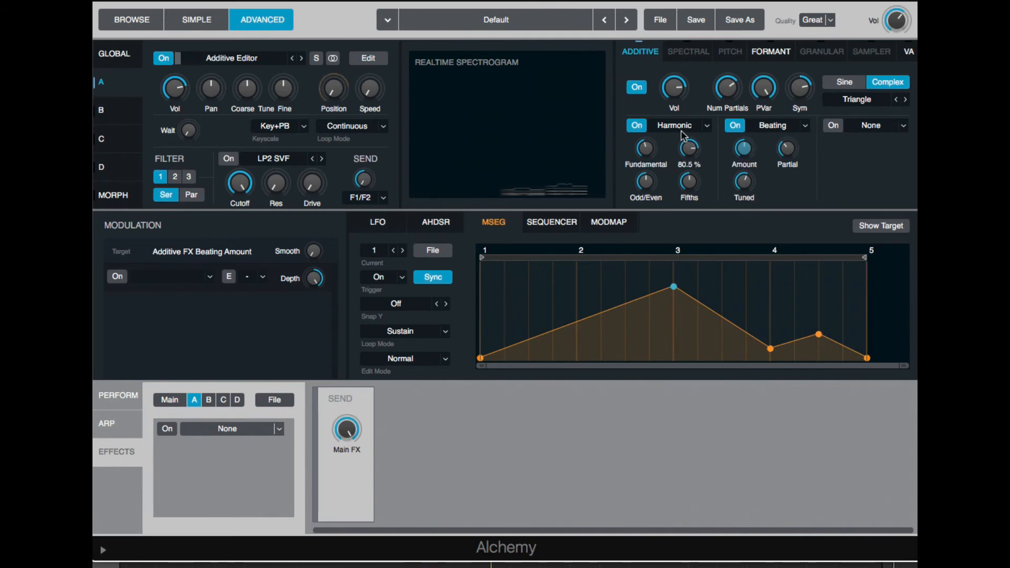
Lower the Harmonic effect's Octaves setting slightly
{"action": "left_click", "coordinate": [692, 147]}
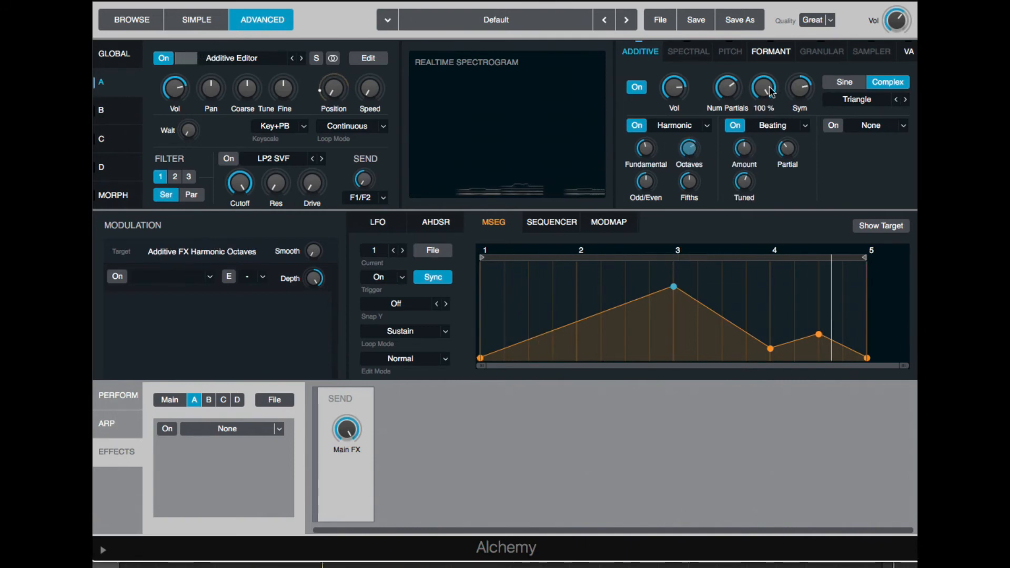
Lower the additive Sym setting of source A and assign MSEG2 to modulate it
{"action": "left_click", "coordinate": [808, 91]}
{"action": "right_click", "coordinate": [804, 99]}
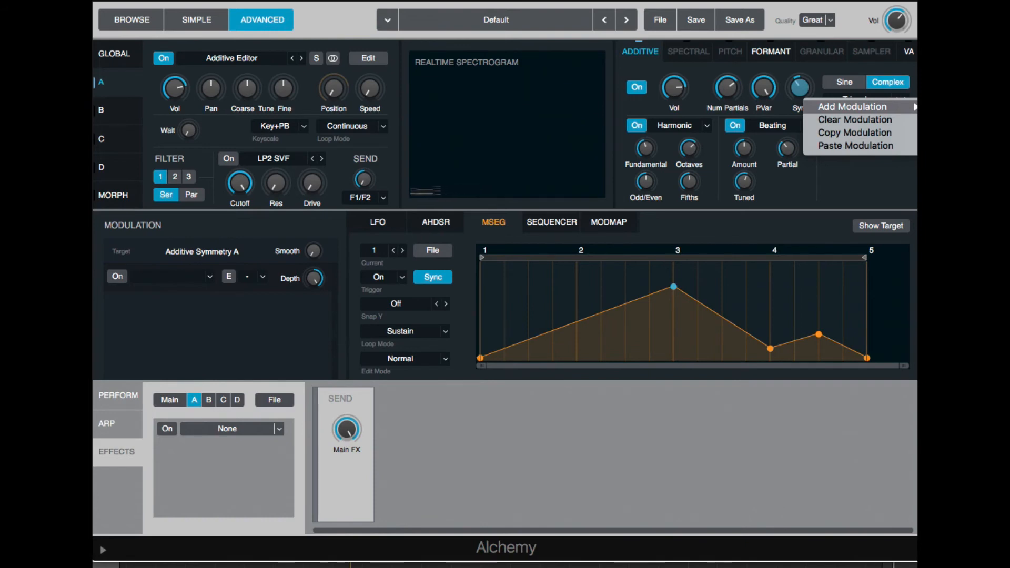
{"action": "left_click", "coordinate": [968, 132]}
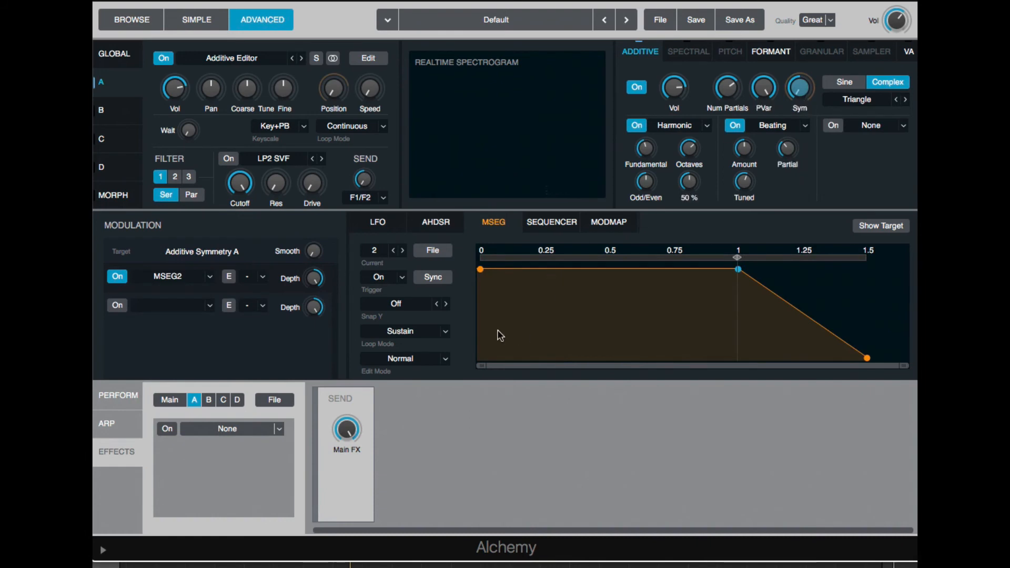
Try a random spikes preset from the Jorgalad folder in MSEG 2
{"action": "left_click", "coordinate": [433, 250]}
{"action": "mouse_move", "coordinate": [475, 273]}
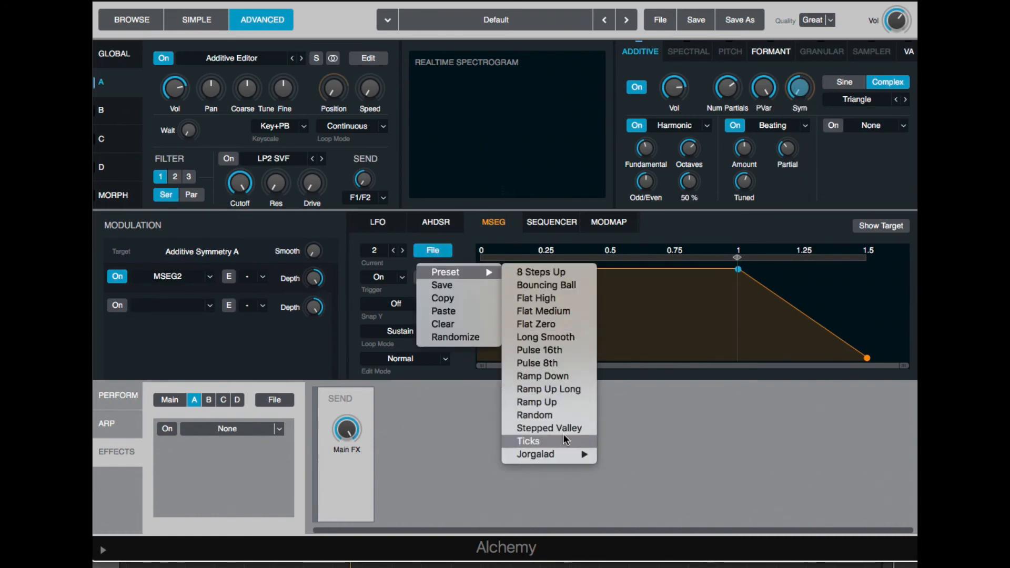
{"action": "mouse_move", "coordinate": [563, 453]}
{"action": "left_click", "coordinate": [660, 445]}
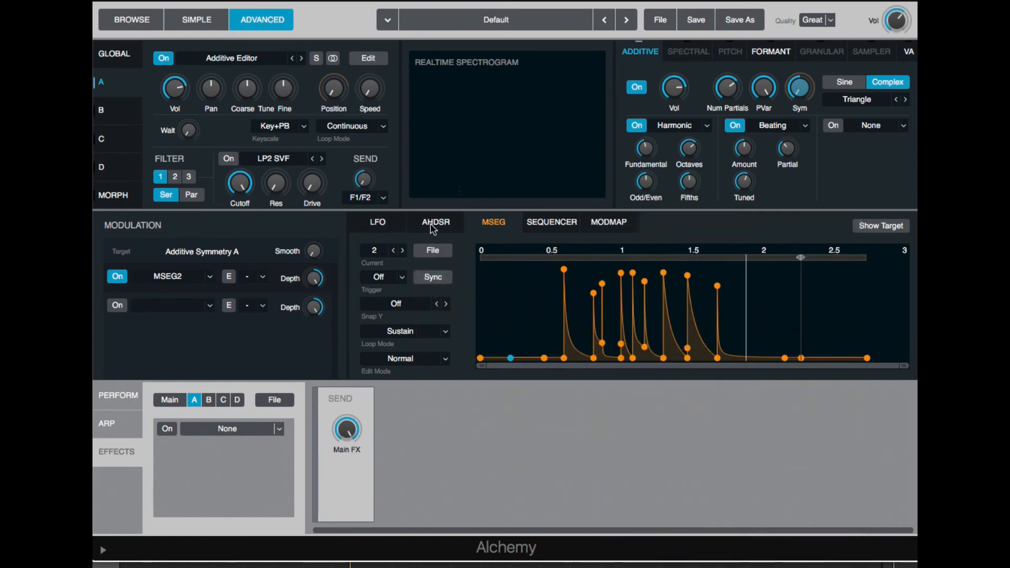
Load the Jorgalad preset 20151010_curves_basic_4bars - 2 into MSEG 2
{"action": "left_click", "coordinate": [432, 251]}
{"action": "mouse_move", "coordinate": [463, 272]}
{"action": "mouse_move", "coordinate": [589, 456]}
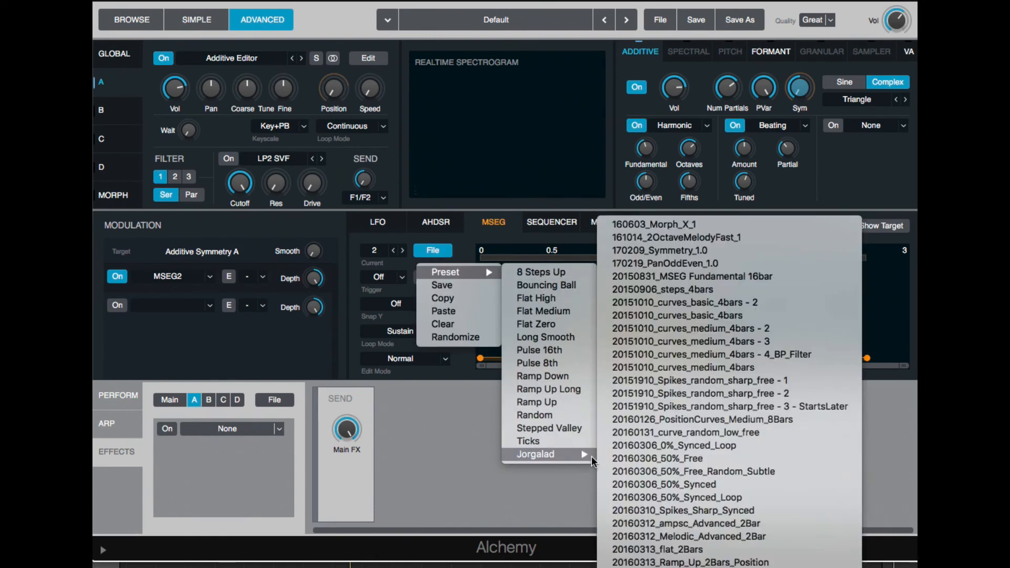
{"action": "left_click", "coordinate": [741, 302]}
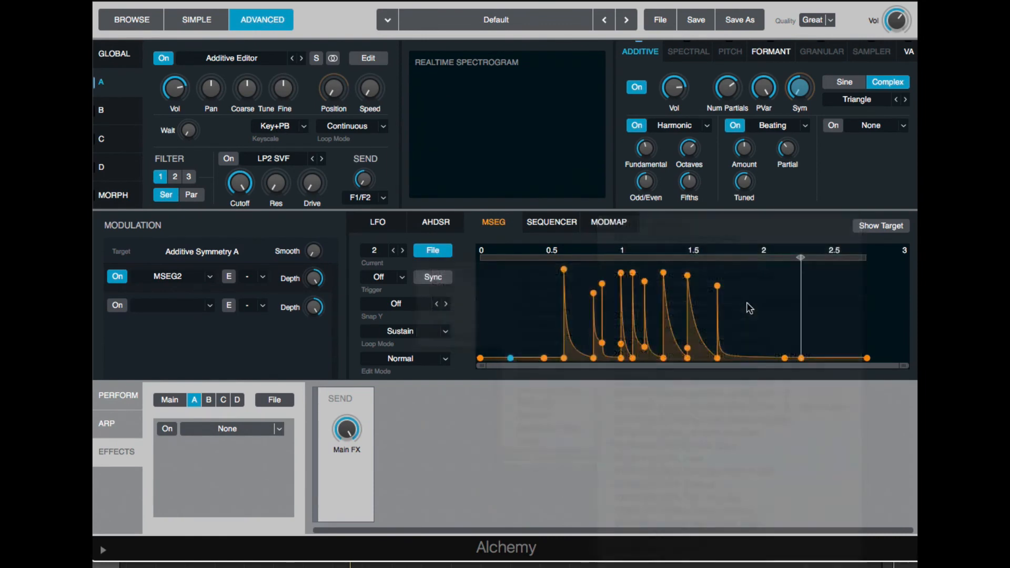
Soften the Symmetry modulation with less depth and more smoothing, and stretch MSEG 2 to end at 9 using the Stretch edit mode
{"action": "mouse_move", "coordinate": [330, 307]}
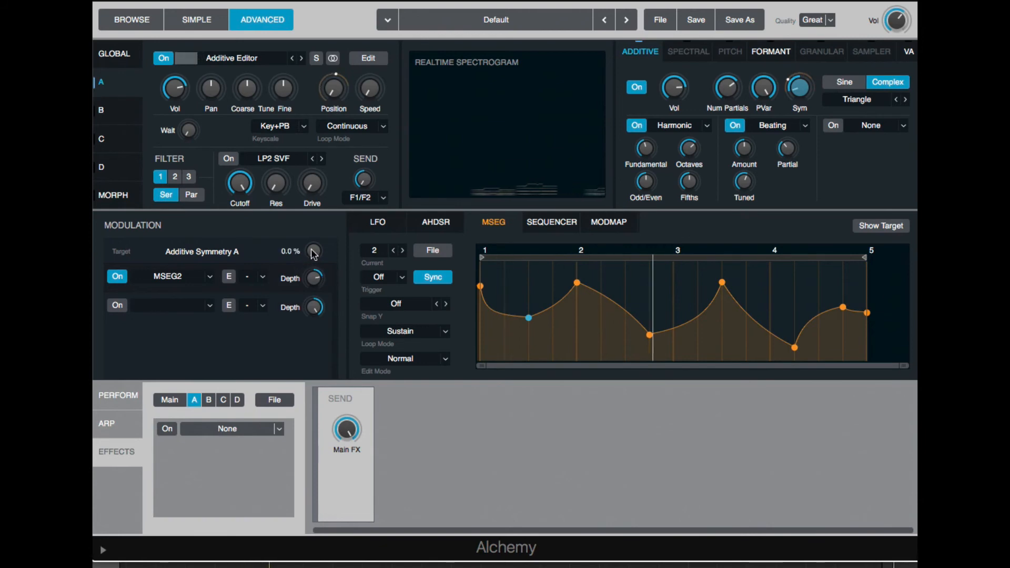
{"action": "left_click_drag", "start_coordinate": [316, 252], "coordinate": [318, 222]}
{"action": "left_click", "coordinate": [421, 358]}
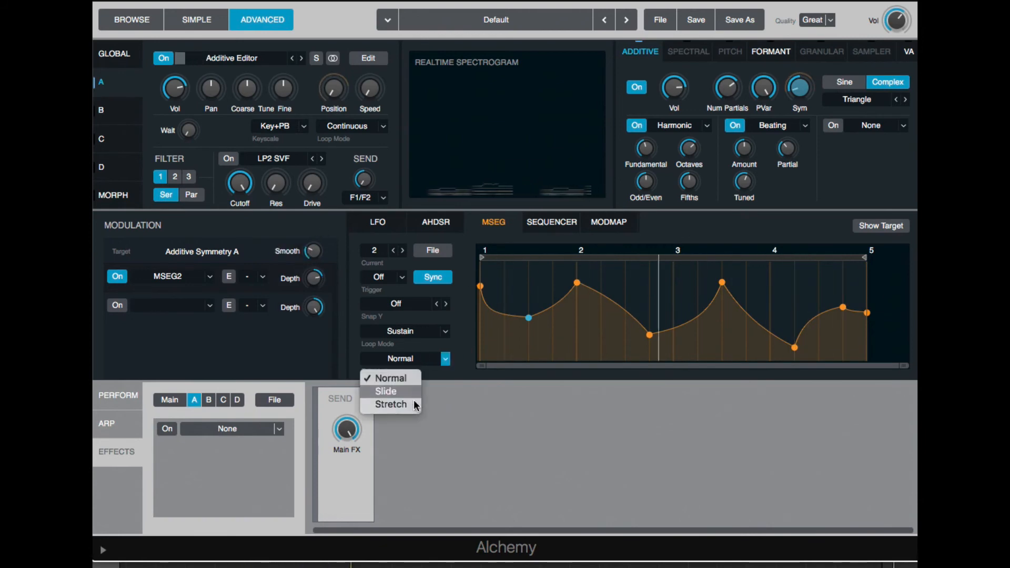
{"action": "left_click", "coordinate": [413, 406]}
{"action": "left_click_drag", "start_coordinate": [867, 313], "coordinate": [828, 319]}
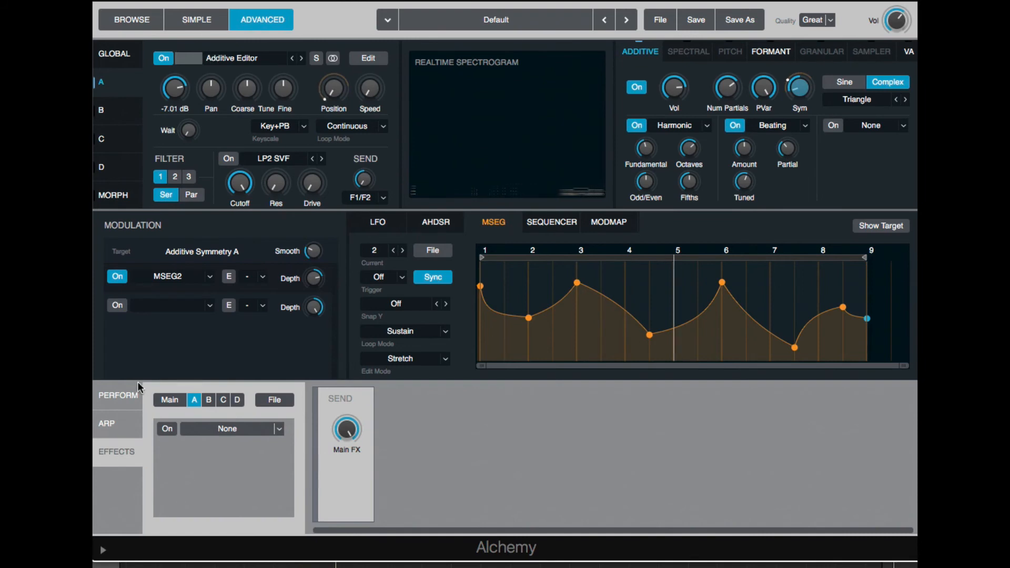
Switch off the first global filter and route its output to FX A
{"action": "left_click", "coordinate": [116, 57]}
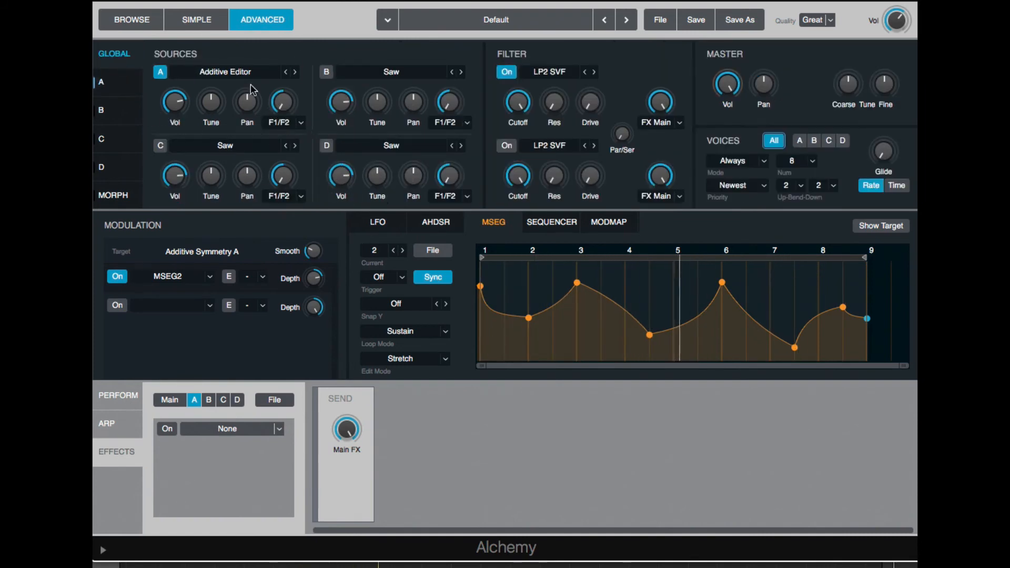
{"action": "left_click", "coordinate": [679, 122]}
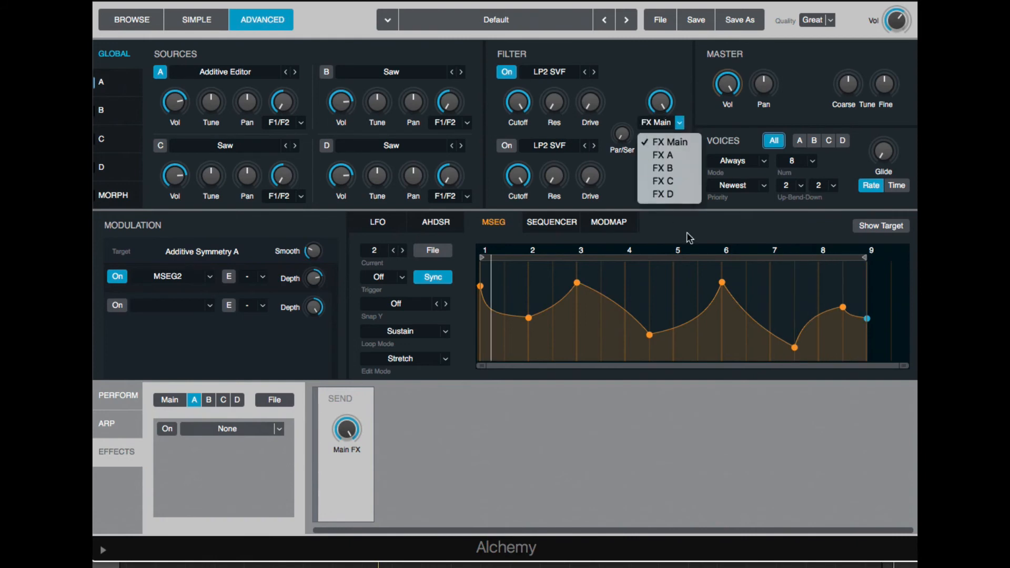
{"action": "left_click", "coordinate": [664, 155]}
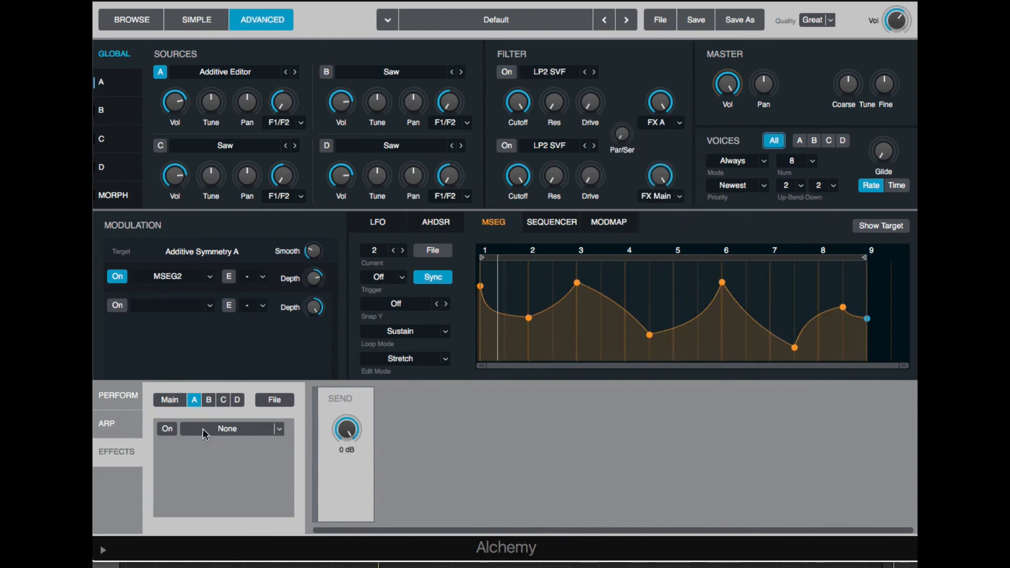
Load a Waveshaper into the first FX A slot and add three points to its curve, bowing it upward
{"action": "left_click", "coordinate": [289, 430]}
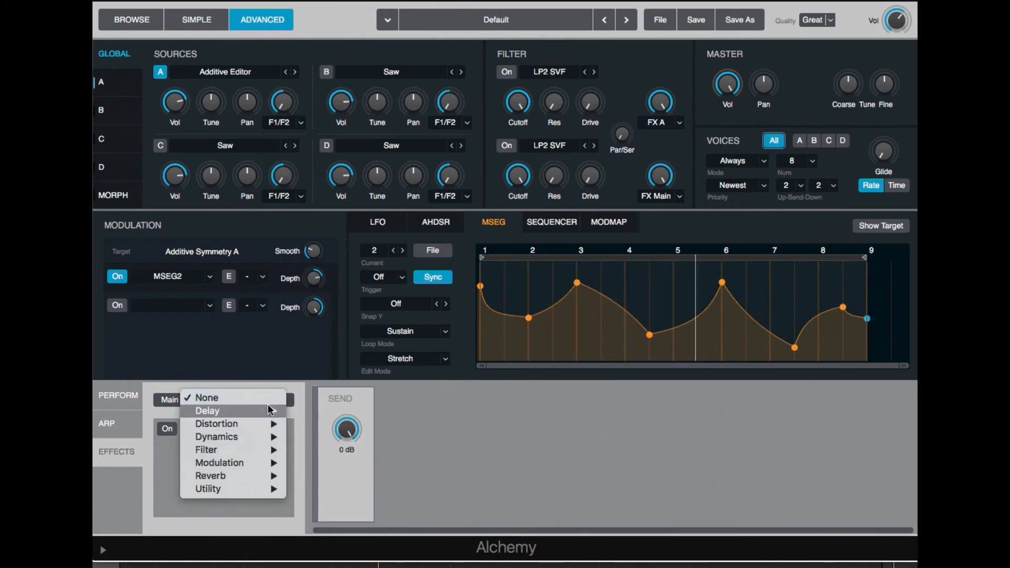
{"action": "mouse_move", "coordinate": [273, 423]}
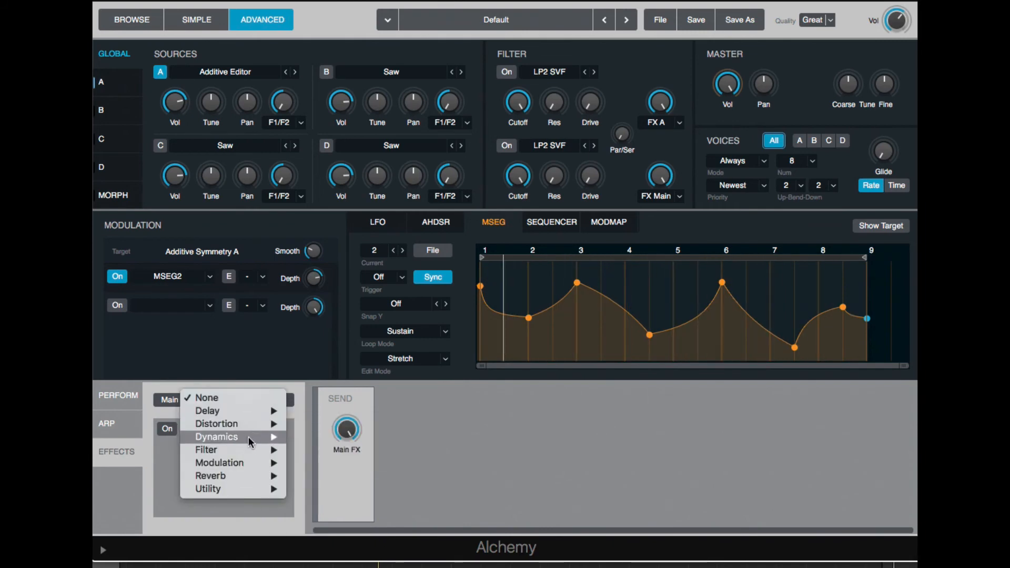
{"action": "left_click", "coordinate": [328, 450]}
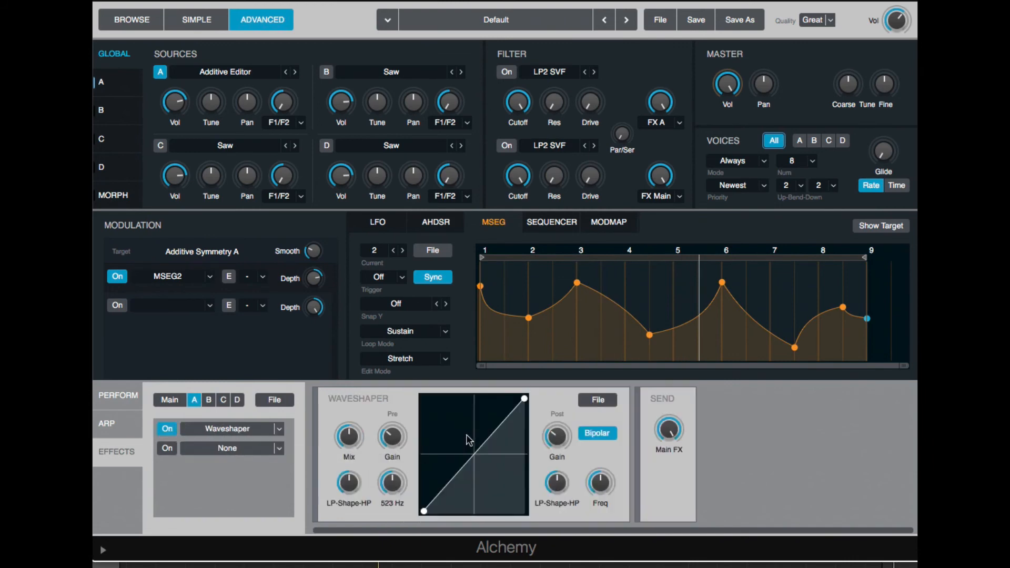
{"action": "double_click", "coordinate": [459, 460]}
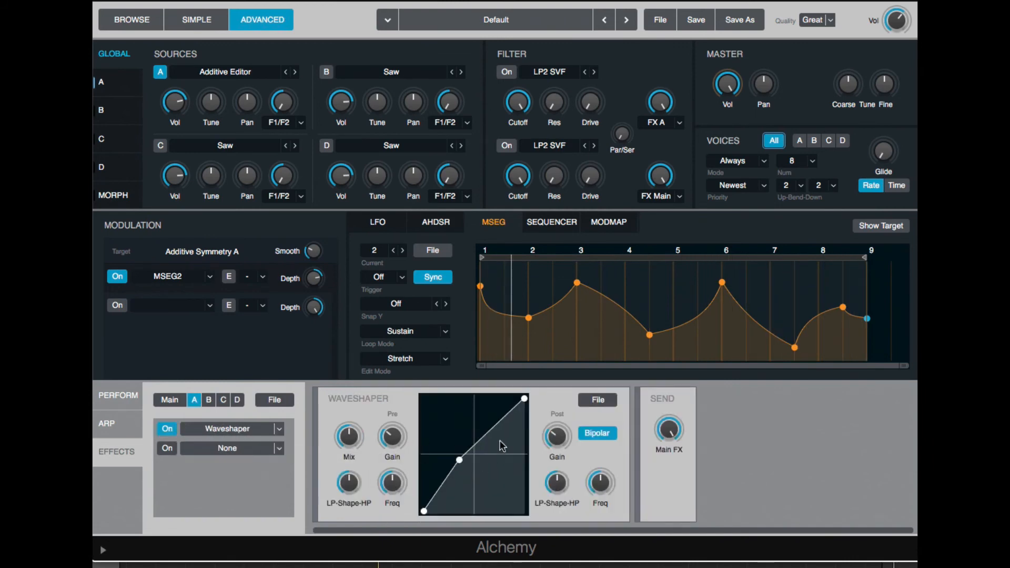
{"action": "double_click", "coordinate": [484, 424]}
{"action": "double_click", "coordinate": [494, 417]}
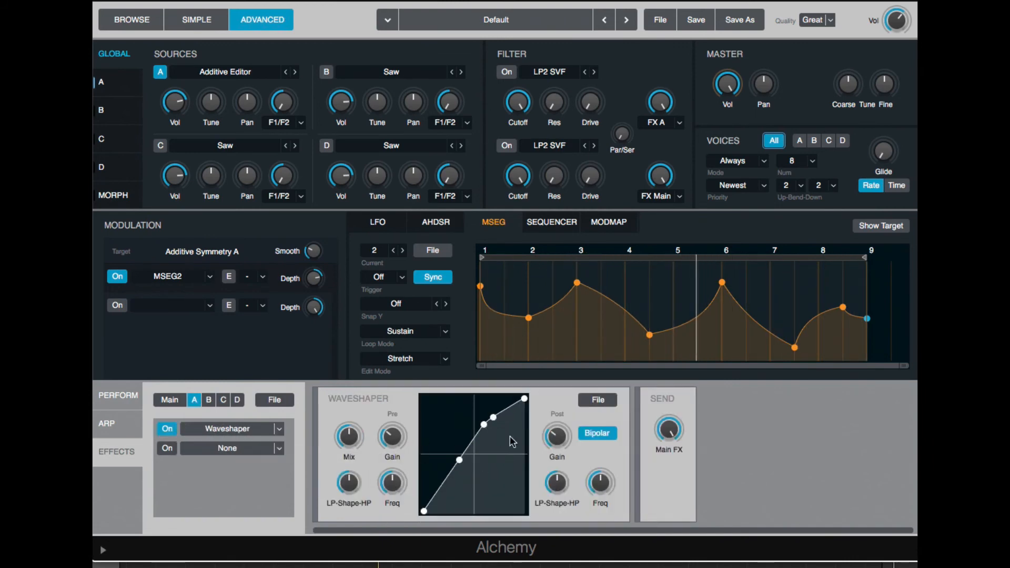
Set the Waveshaper's Mix to 81.5% and reposition the two upper points of its curve
{"action": "left_click", "coordinate": [349, 436]}
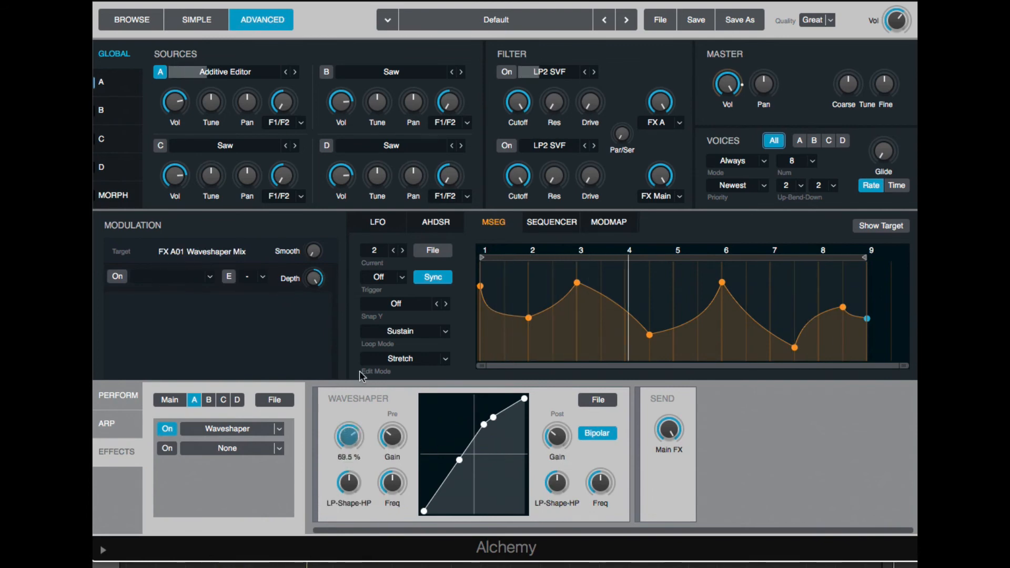
{"action": "left_click_drag", "start_coordinate": [495, 415], "coordinate": [481, 432]}
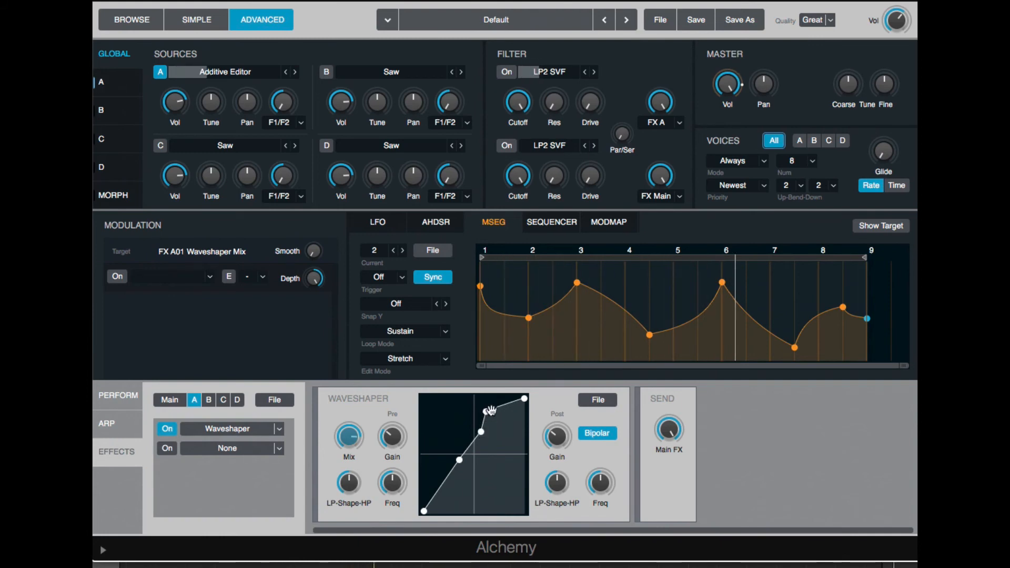
{"action": "left_click_drag", "start_coordinate": [485, 409], "coordinate": [492, 411]}
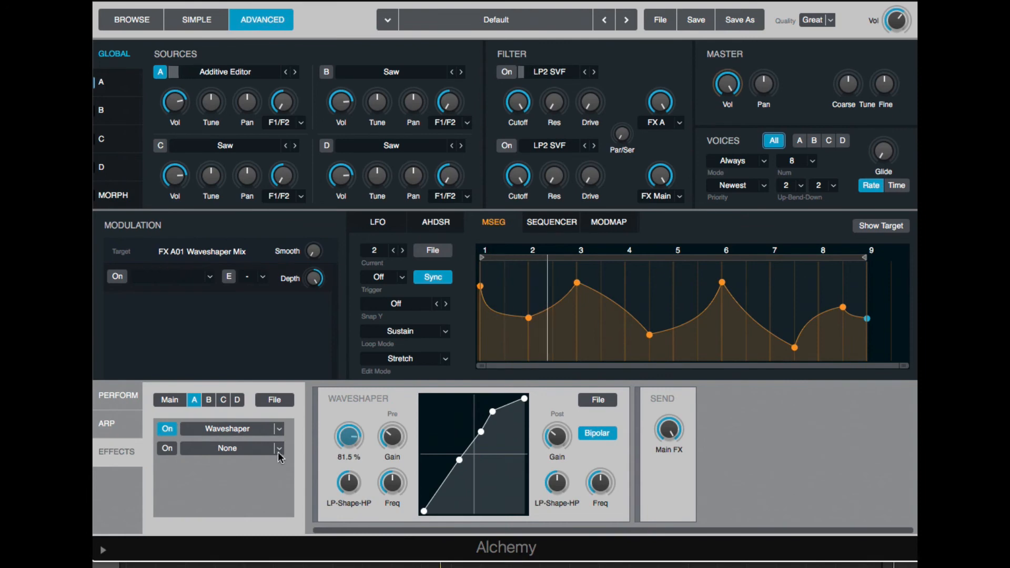
Add a Convolution Reverb in the second FX A slot and load the Drone Tone 19 impulse response from 05 Warped
{"action": "left_click", "coordinate": [279, 449]}
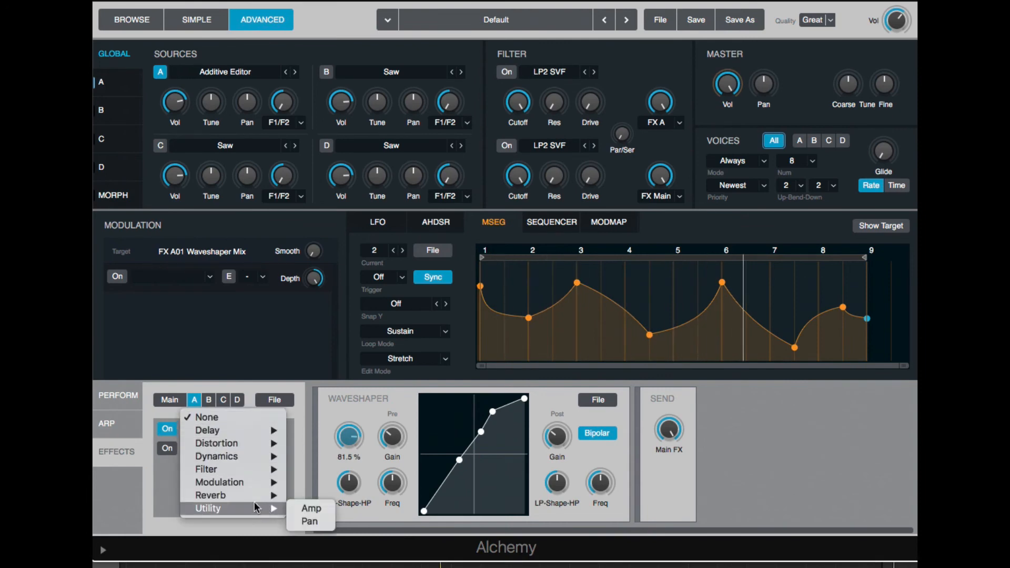
{"action": "left_click", "coordinate": [351, 521]}
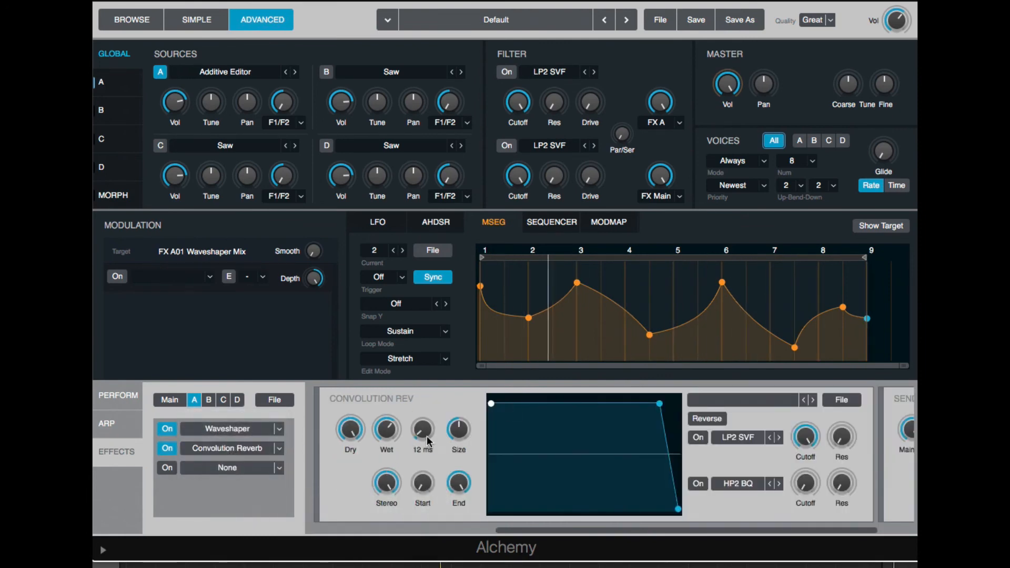
{"action": "left_click", "coordinate": [778, 400]}
{"action": "mouse_move", "coordinate": [773, 419]}
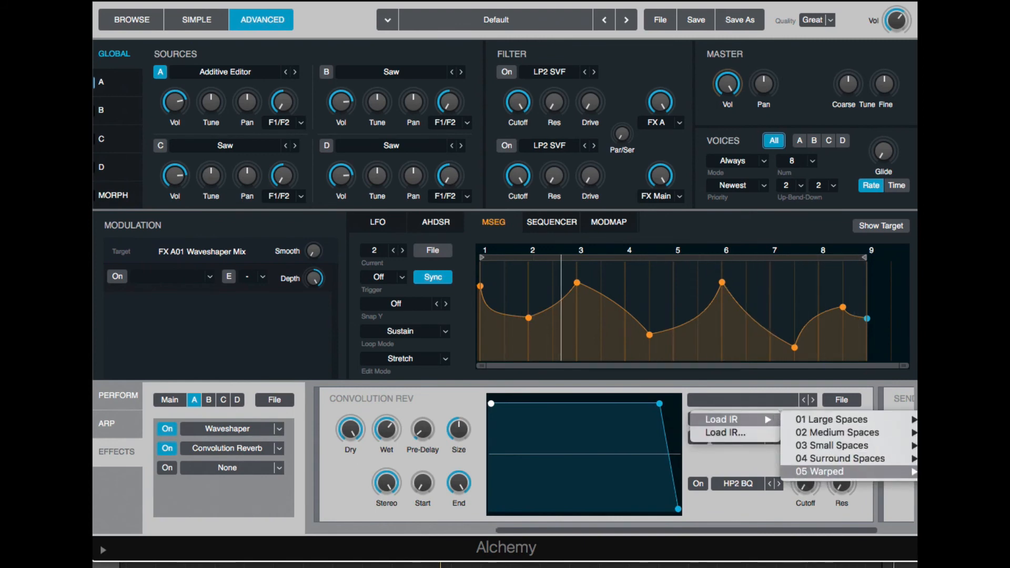
{"action": "left_click", "coordinate": [967, 562]}
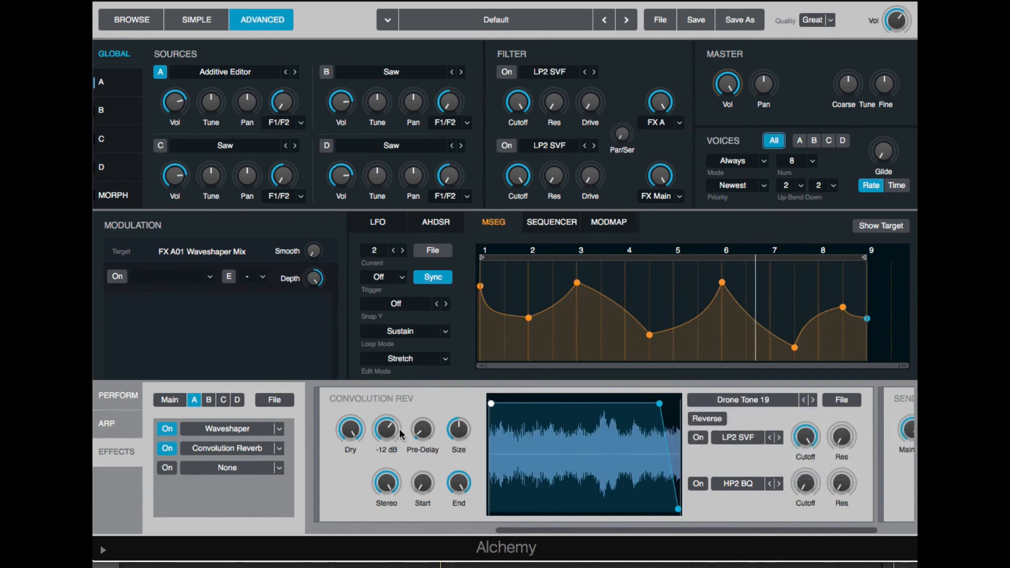
Shorten the reverb's End to about 43% with a louder Wet level, and switch the impulse response to Drone Tone 2
{"action": "left_click_drag", "start_coordinate": [467, 490], "coordinate": [467, 520]}
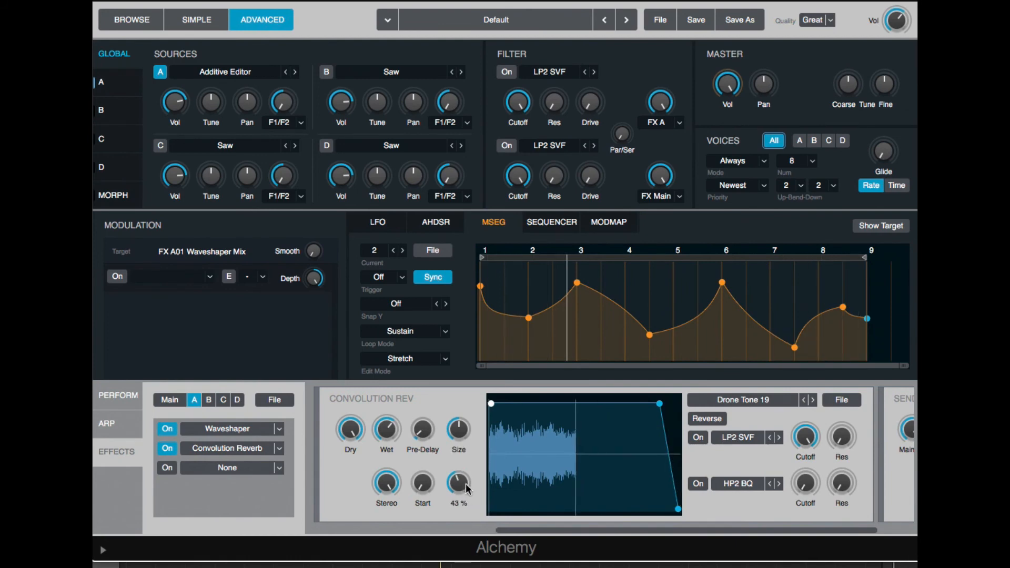
{"action": "left_click", "coordinate": [386, 428]}
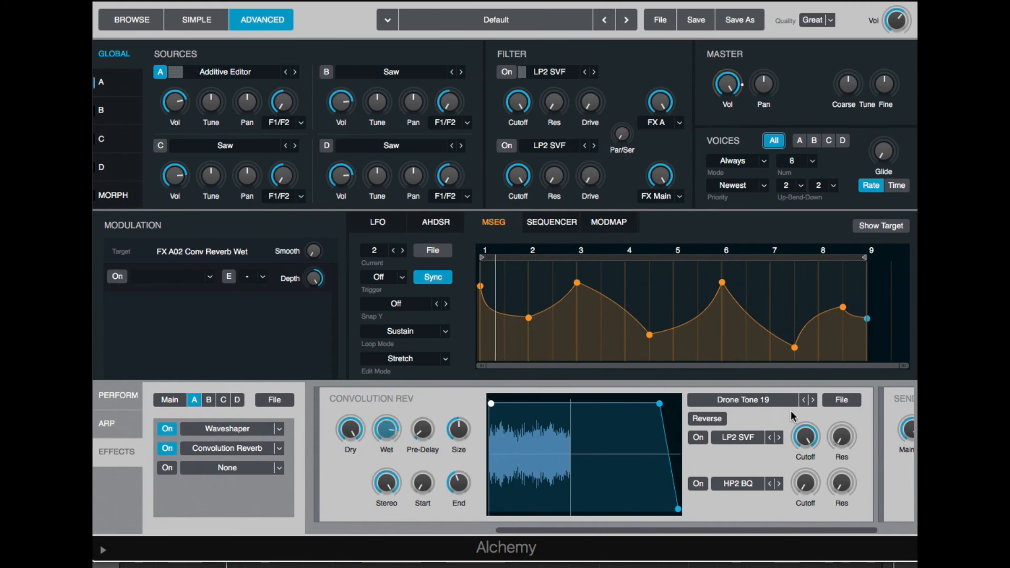
{"action": "left_click", "coordinate": [812, 400]}
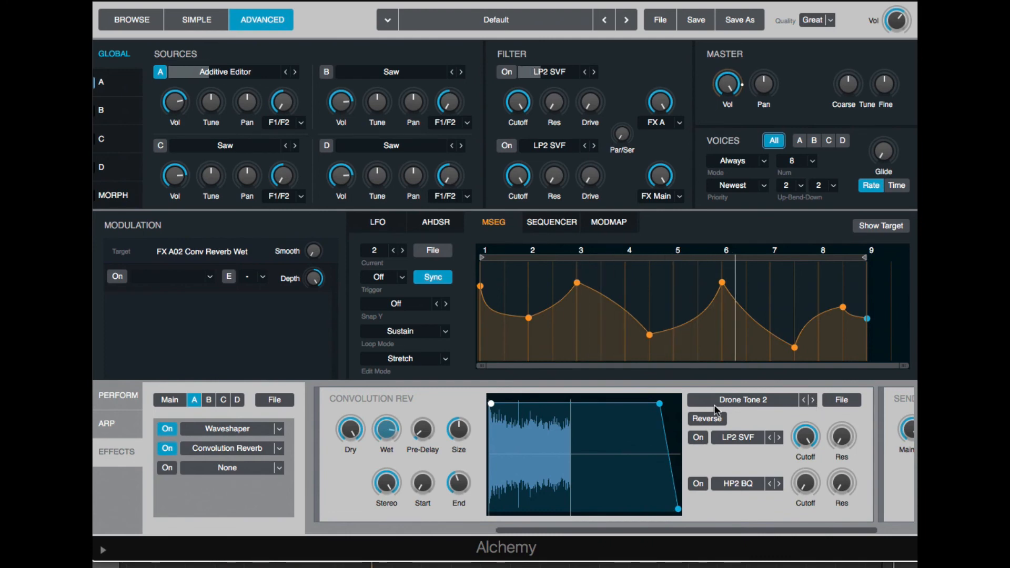
Rebalance the Convolution Reverb with Dry at -∞ dB and a lower Wet level, and set its Size to 109%
{"action": "left_click_drag", "start_coordinate": [387, 429], "coordinate": [389, 510]}
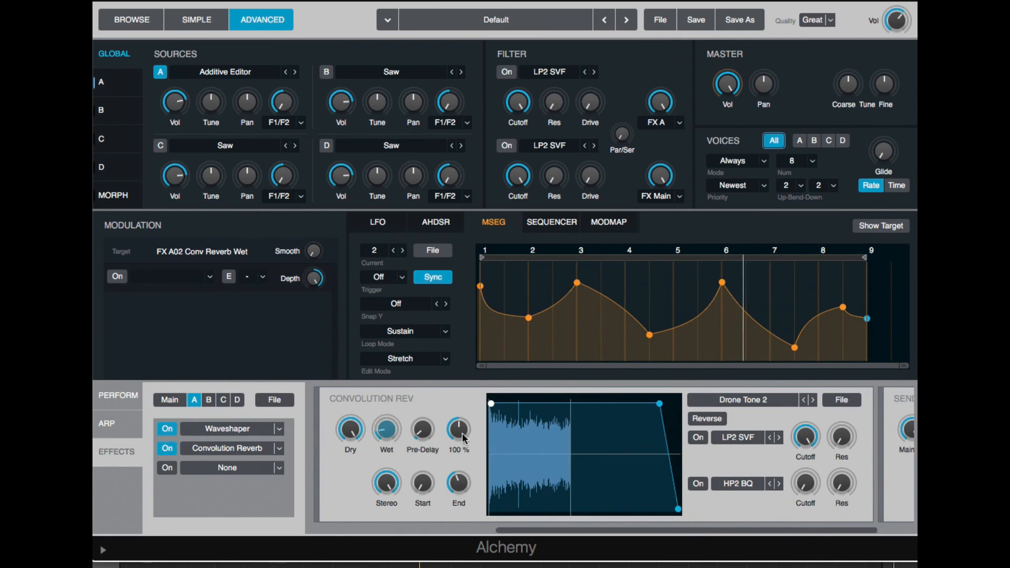
{"action": "mouse_move", "coordinate": [462, 433]}
{"action": "left_click_drag", "start_coordinate": [350, 429], "coordinate": [403, 527]}
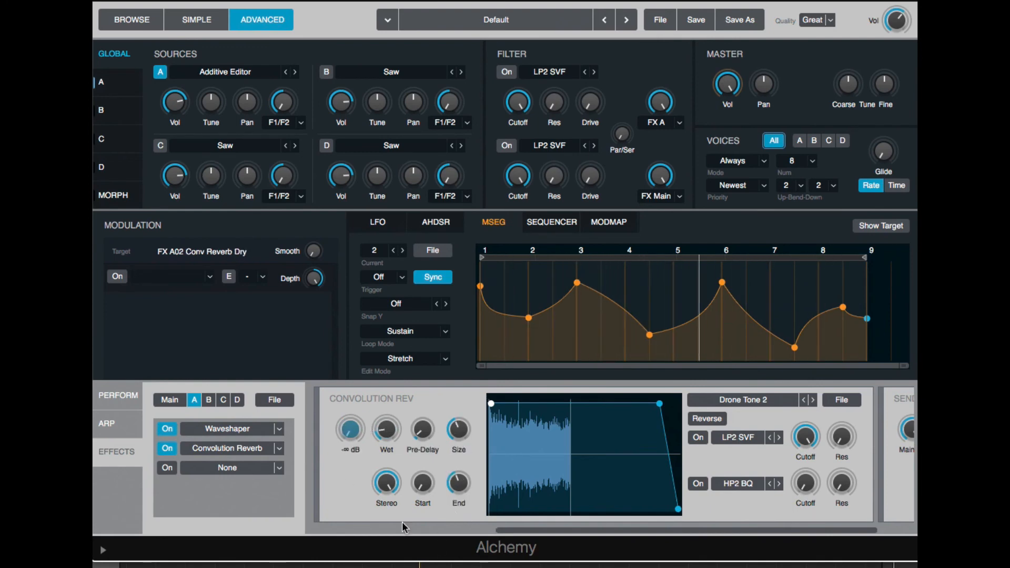
{"action": "left_click", "coordinate": [386, 429]}
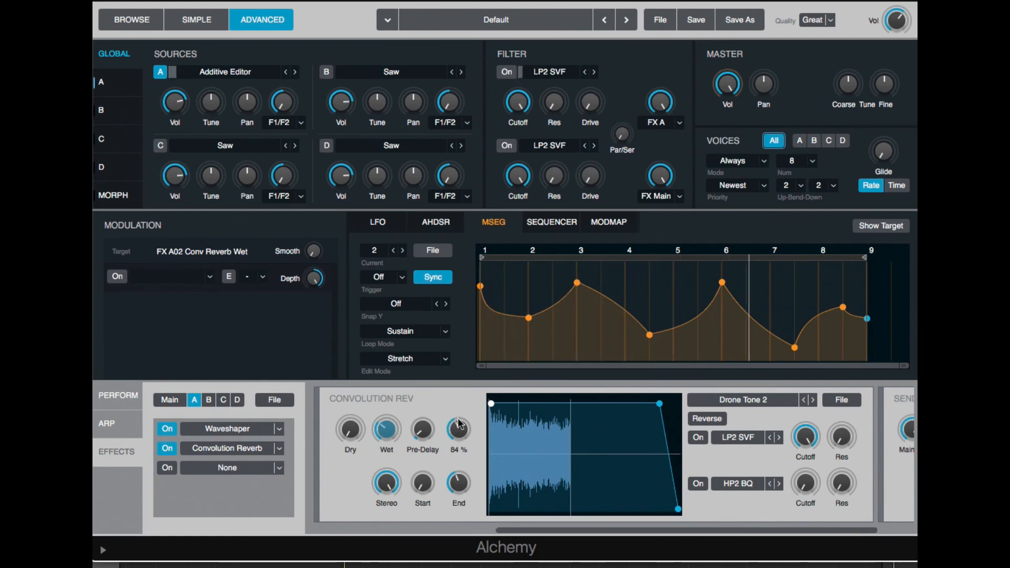
{"action": "left_click_drag", "start_coordinate": [458, 422], "coordinate": [443, 444]}
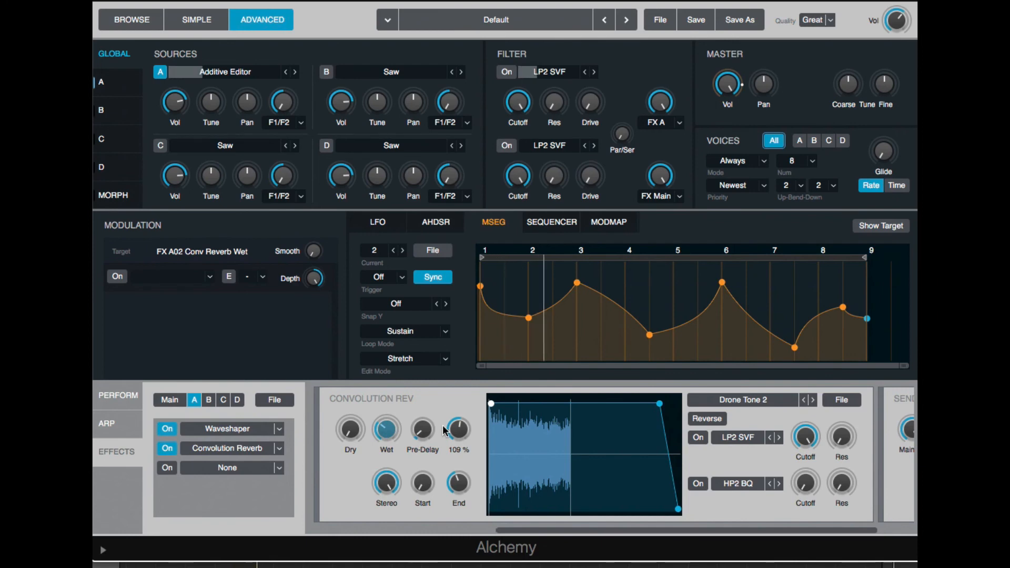
Load the Drum Transformer 29 impulse response from 05 Warped and raise the reverb's Wet and Dry levels
{"action": "left_click", "coordinate": [747, 400]}
{"action": "mouse_move", "coordinate": [757, 420]}
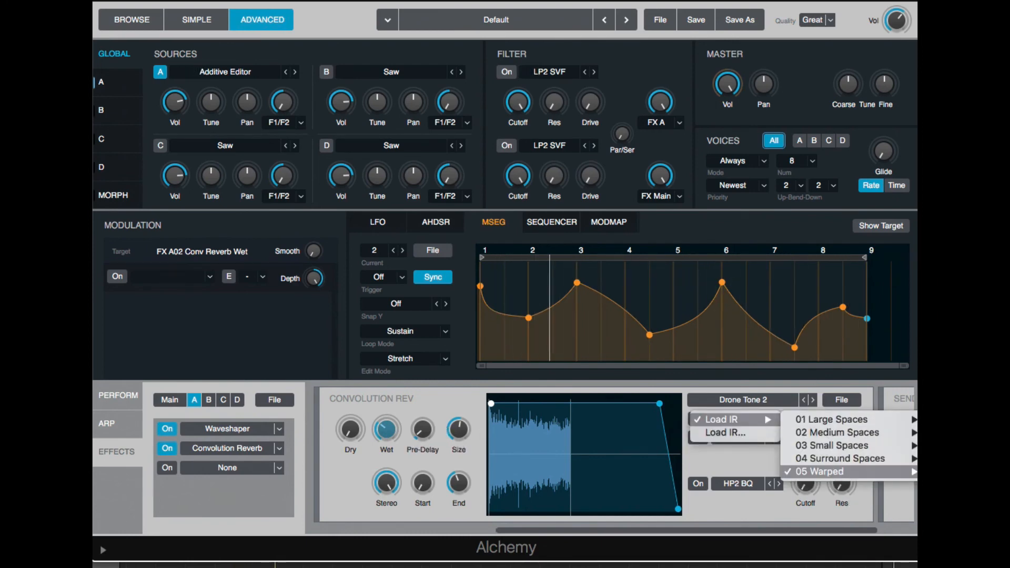
{"action": "left_click", "coordinate": [915, 471]}
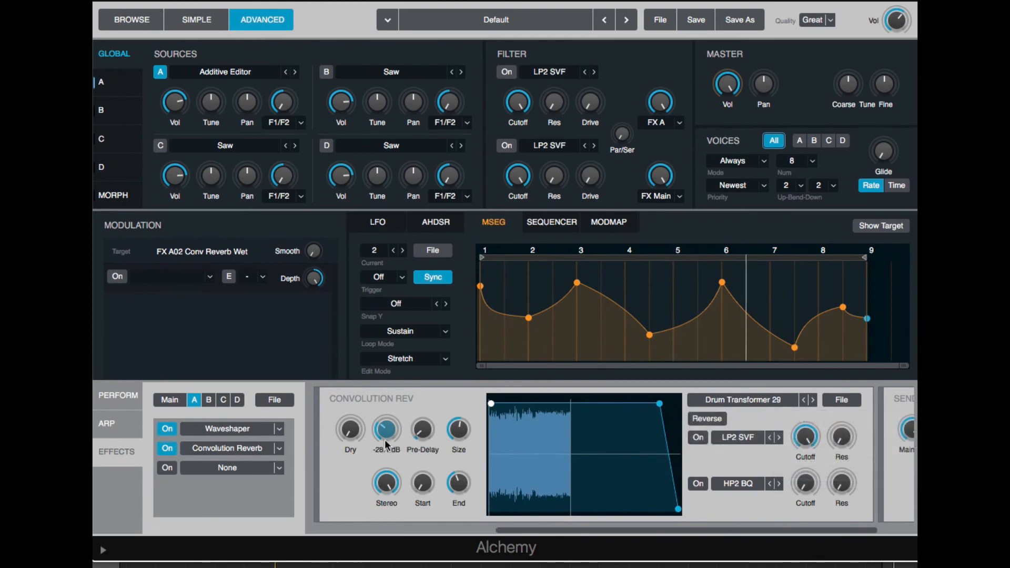
{"action": "left_click_drag", "start_coordinate": [386, 441], "coordinate": [374, 431]}
{"action": "left_click", "coordinate": [350, 429]}
Add a Delay in the third FX A slot, below the Convolution Reverb
{"action": "left_click", "coordinate": [227, 468]}
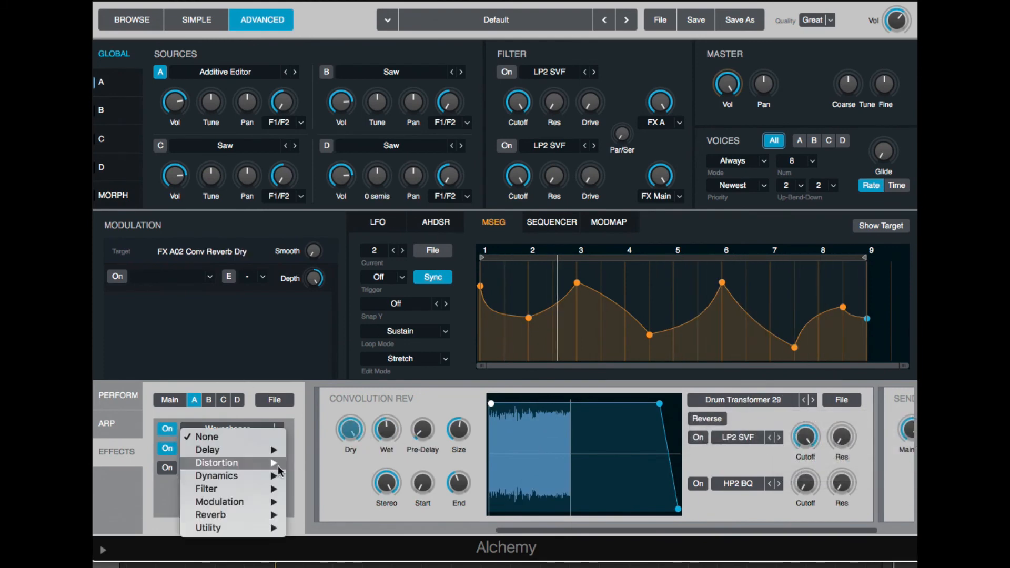
{"action": "mouse_move", "coordinate": [262, 472]}
{"action": "mouse_move", "coordinate": [258, 449]}
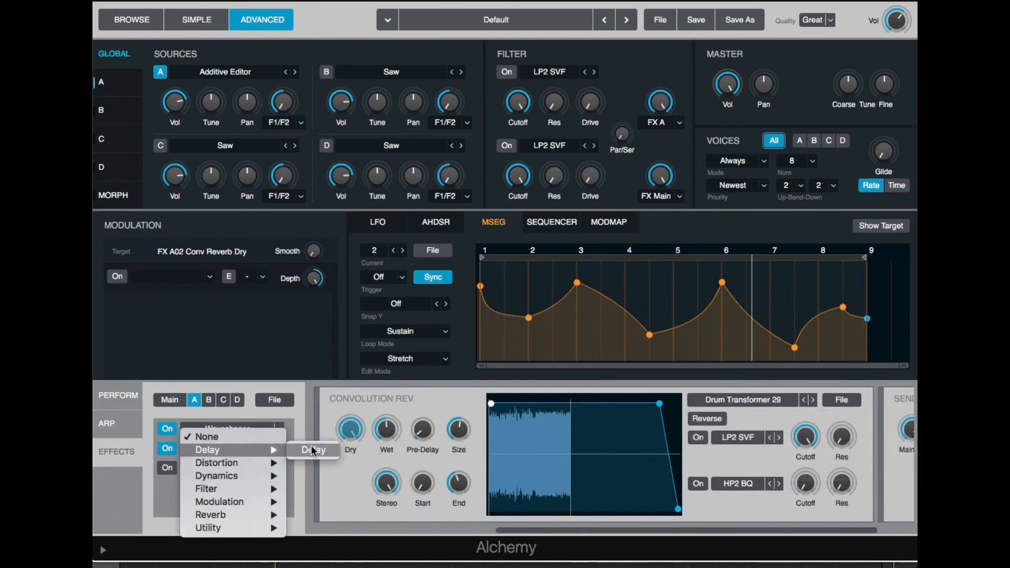
{"action": "left_click", "coordinate": [312, 449]}
Add an Acoustic Reverb in the fourth FX A slot and lower its Mix
{"action": "left_click", "coordinate": [282, 490]}
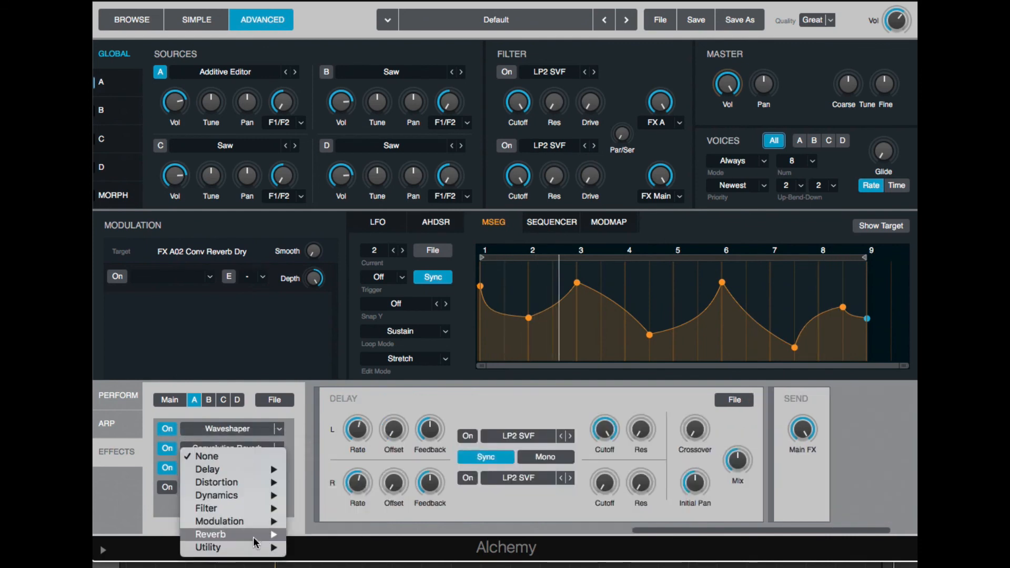
{"action": "mouse_move", "coordinate": [266, 534]}
{"action": "left_click", "coordinate": [332, 535]}
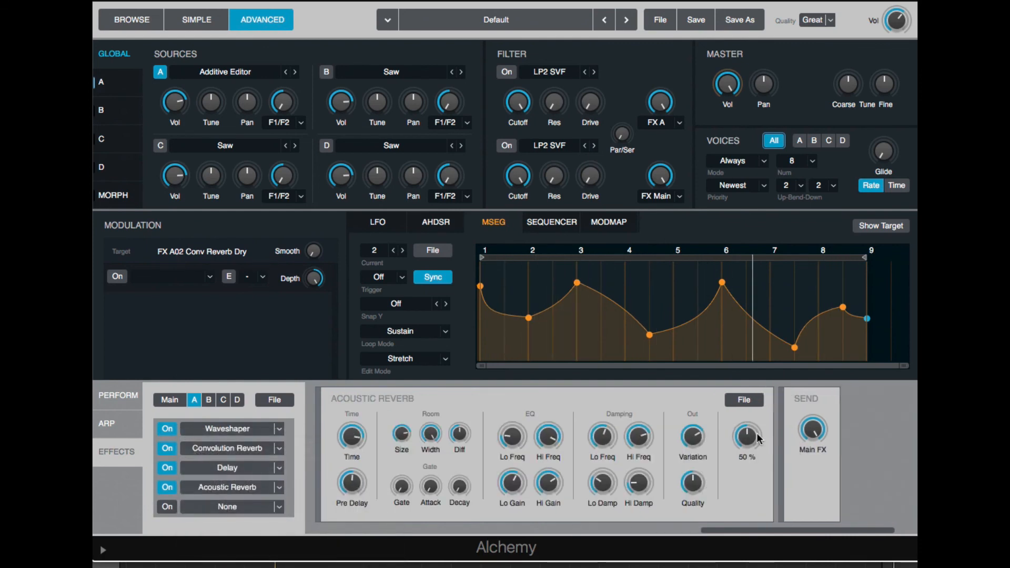
{"action": "left_click", "coordinate": [747, 436]}
Set the Delay's right Rate to 1/8, raise its Crossover to about 37% and lower its Mix to about 26%
{"action": "scroll", "coordinate": [377, 440], "scroll_direction": "left", "scroll_amount": 5}
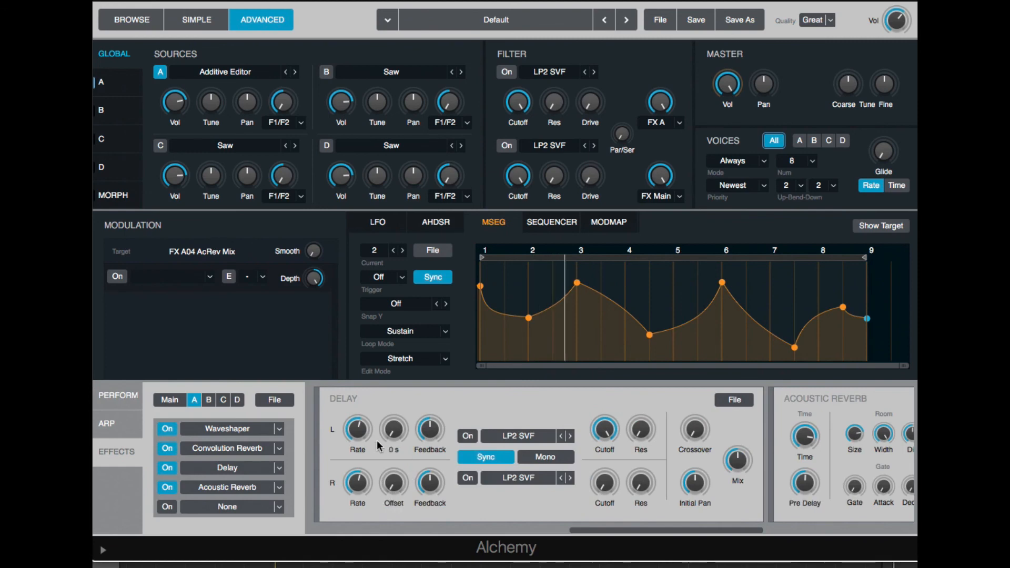
{"action": "left_click", "coordinate": [356, 429]}
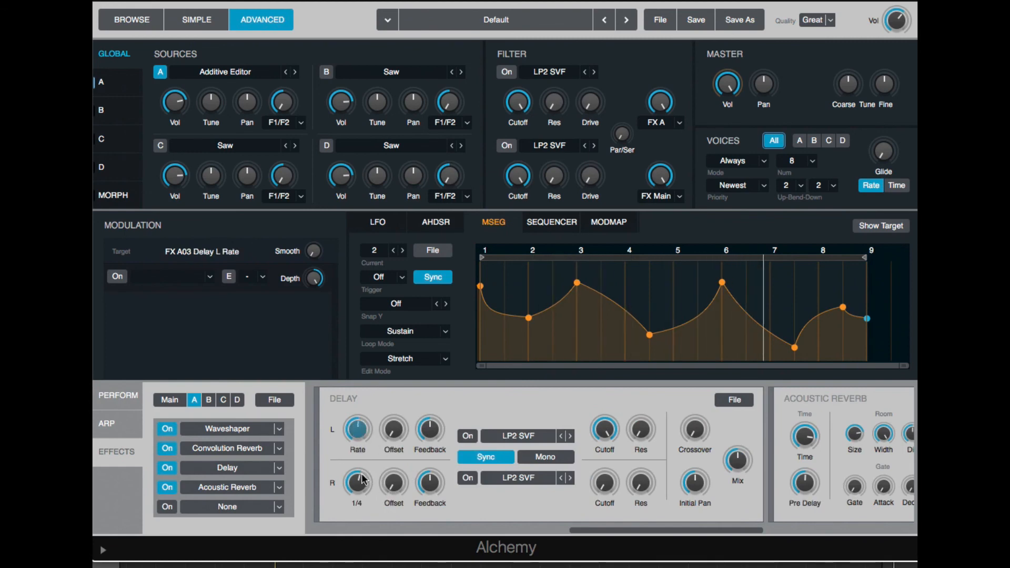
{"action": "left_click", "coordinate": [348, 494]}
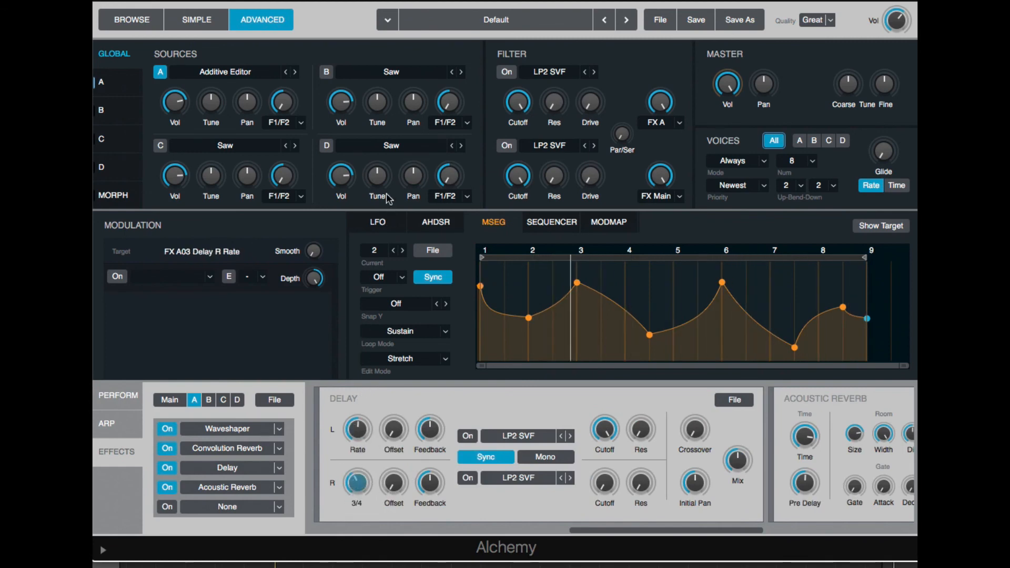
{"action": "left_click_drag", "start_coordinate": [386, 195], "coordinate": [394, 38]}
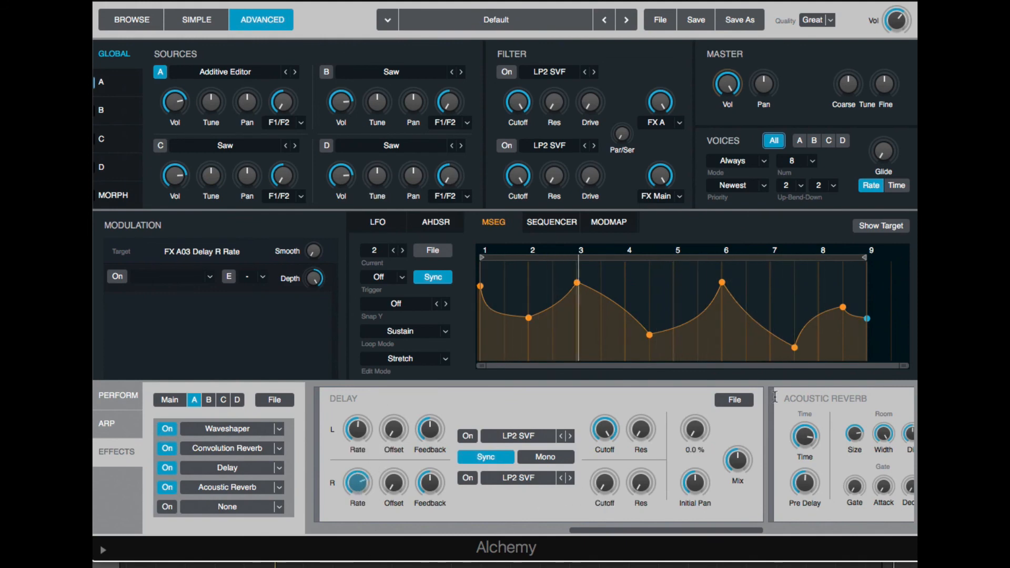
{"action": "left_click", "coordinate": [696, 428]}
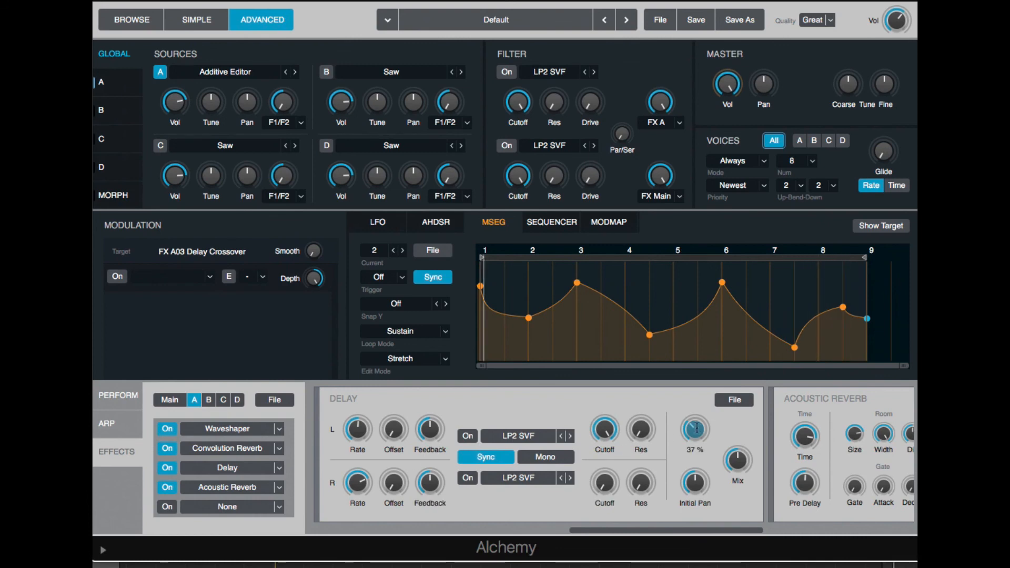
{"action": "left_click", "coordinate": [737, 461]}
Fine-tune the Acoustic Reverb's Mix and bring the Convolution Reverb's settings back into view
{"action": "left_click", "coordinate": [249, 488]}
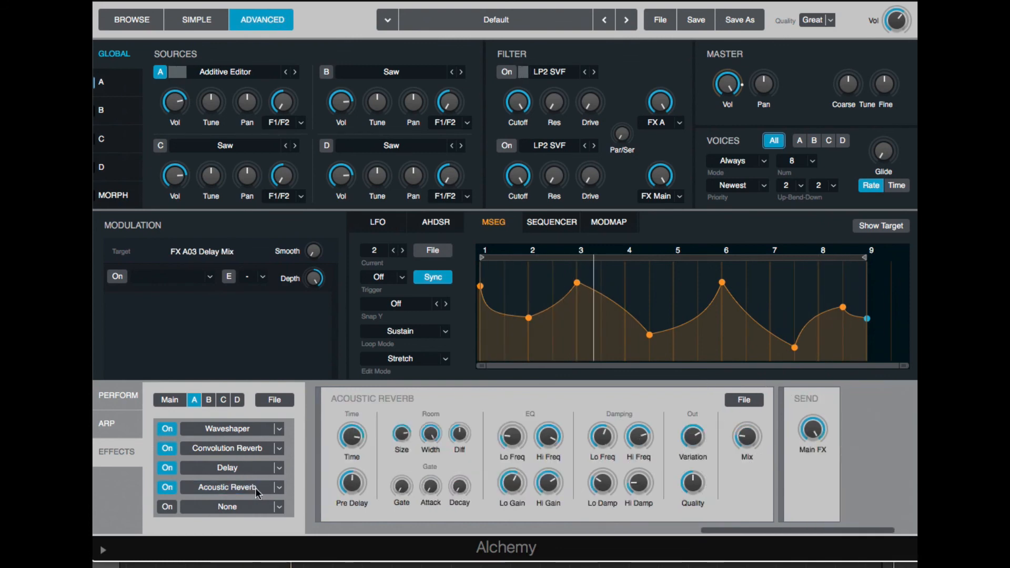
{"action": "left_click", "coordinate": [746, 440]}
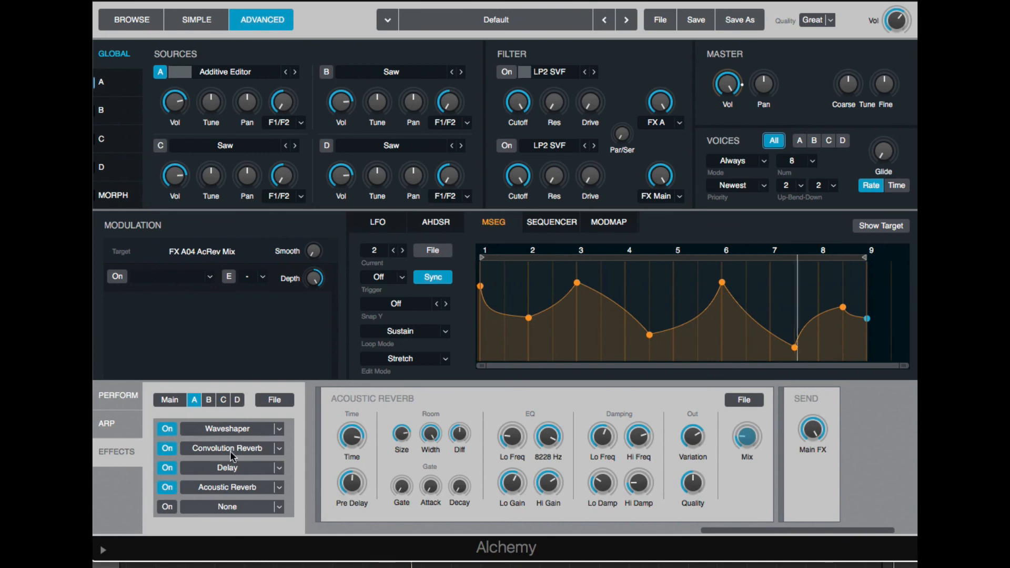
{"action": "left_click", "coordinate": [227, 448]}
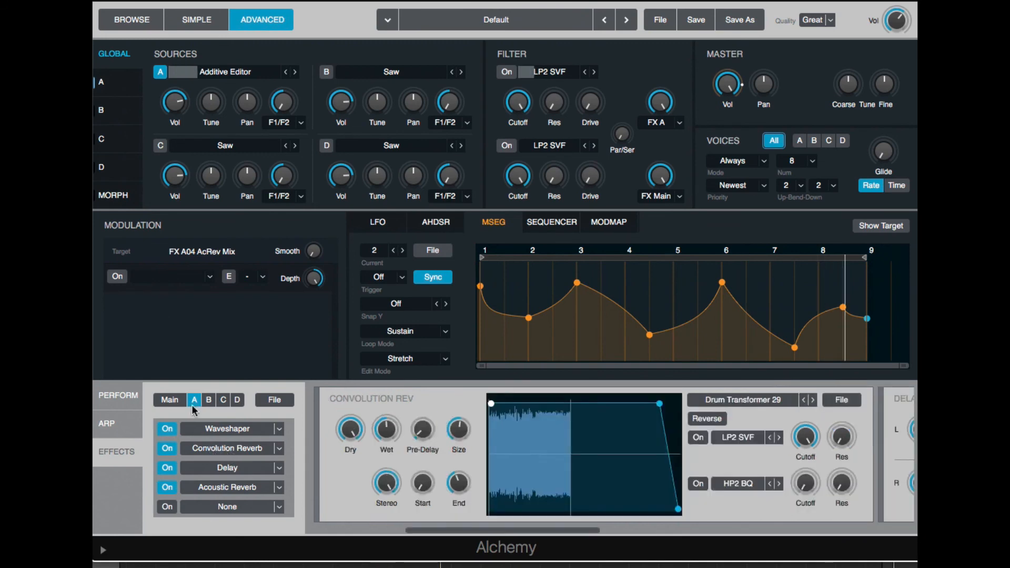
Open source A, show the modulation of its Position and audition the sound in the project
{"action": "left_click", "coordinate": [106, 83]}
{"action": "left_click", "coordinate": [334, 89]}
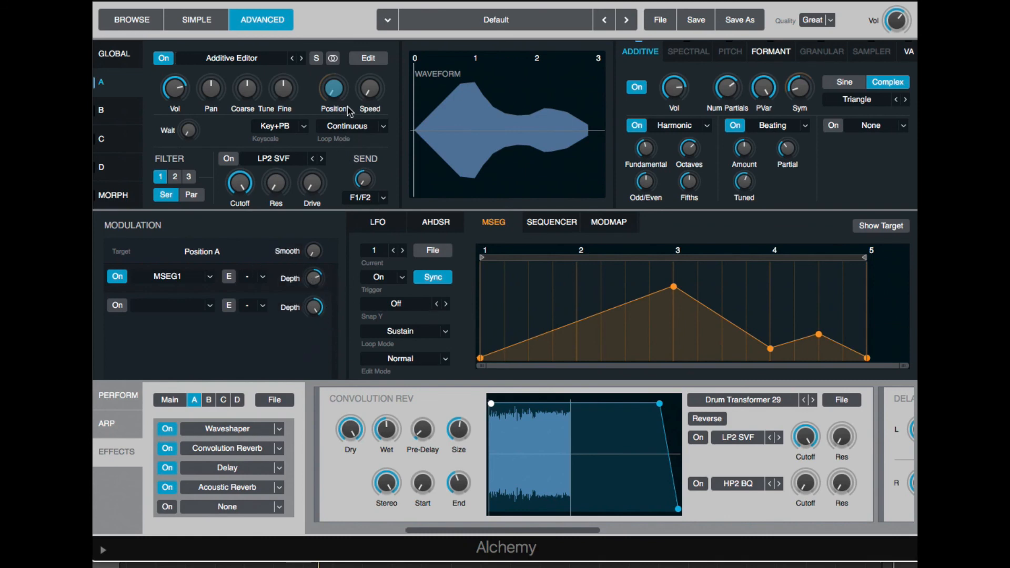
{"action": "key", "text": "space"}
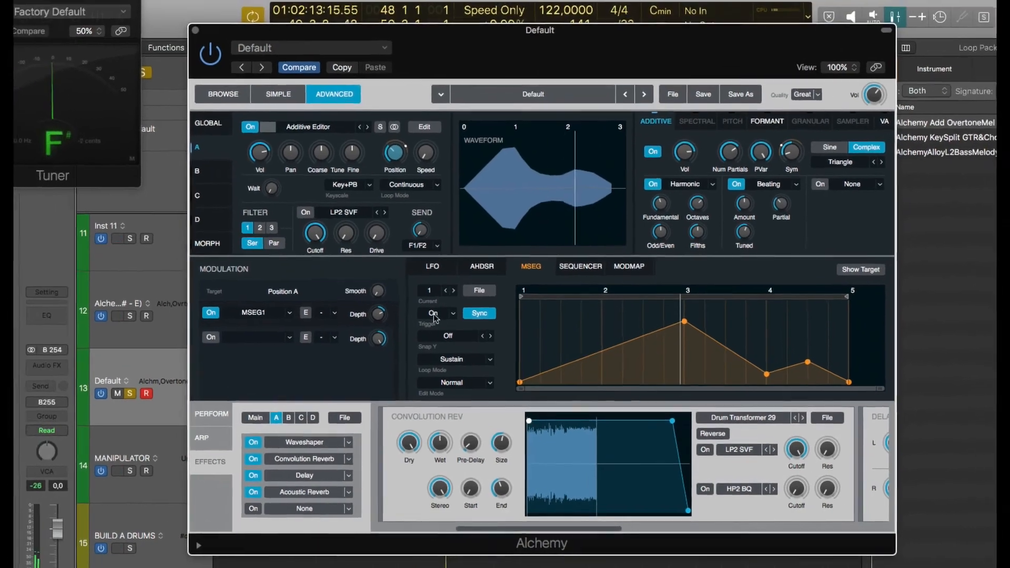
{"action": "key", "text": "space"}
Shorten the project's cycle range so it ends at about bar 50 and restart playback
{"action": "key", "text": "v"}
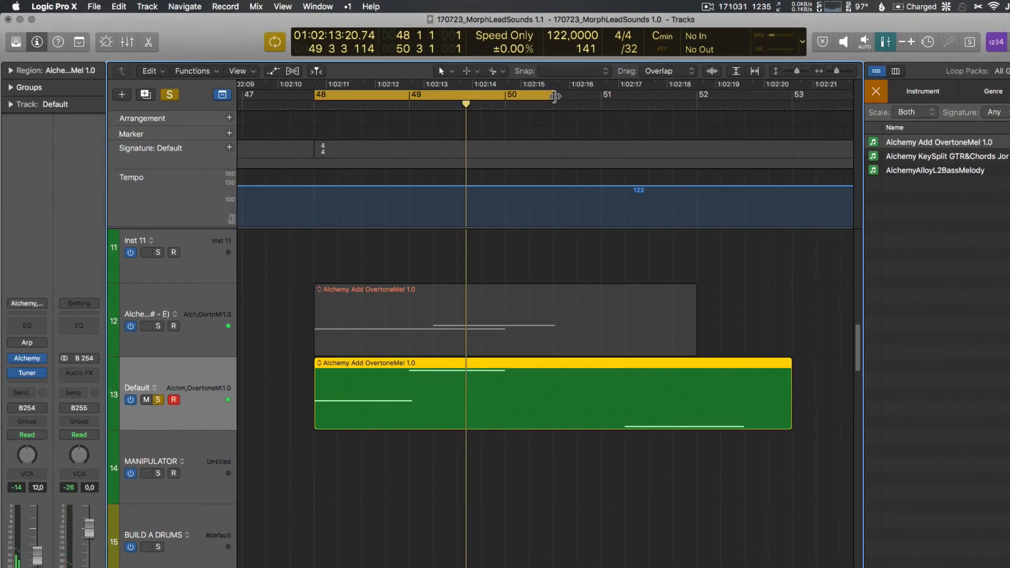
{"action": "left_click_drag", "start_coordinate": [555, 96], "coordinate": [500, 96]}
{"action": "key", "text": "v"}
{"action": "key", "text": "space"}
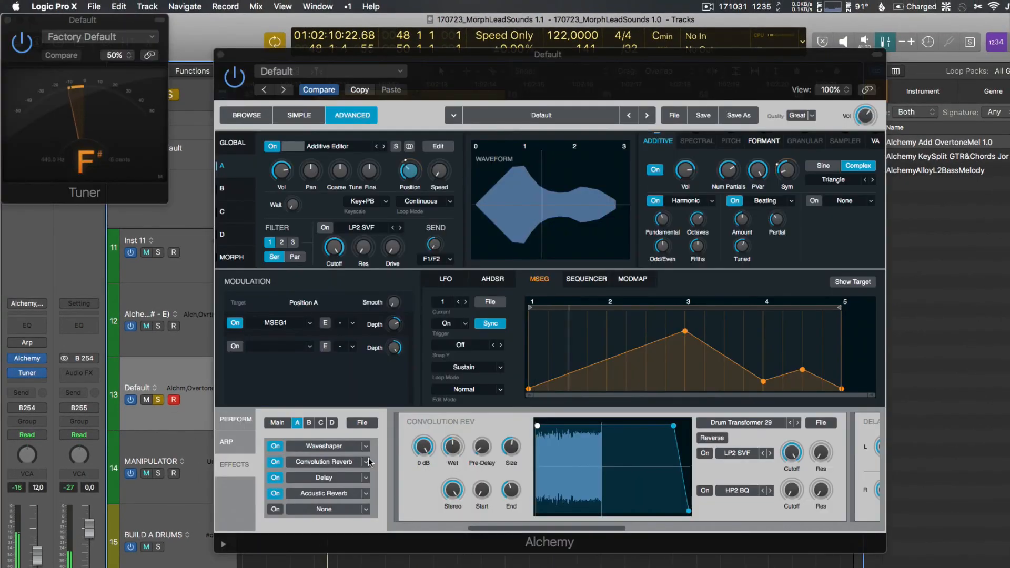
Reduce the Delay's Mix a little further and lower the Acoustic Reverb's Mix to about 12%
{"action": "left_click", "coordinate": [318, 478]}
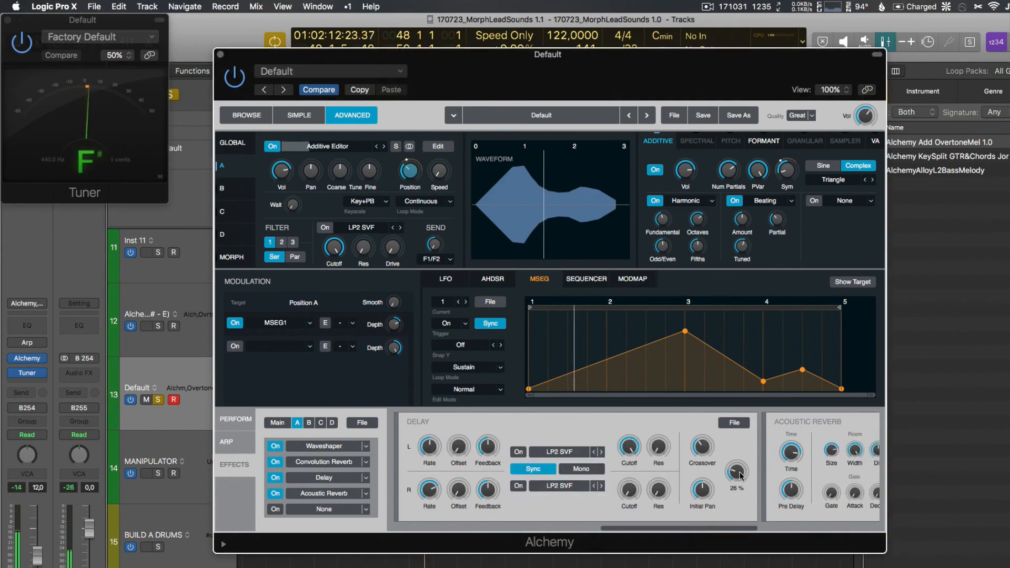
{"action": "left_click_drag", "start_coordinate": [741, 476], "coordinate": [737, 483]}
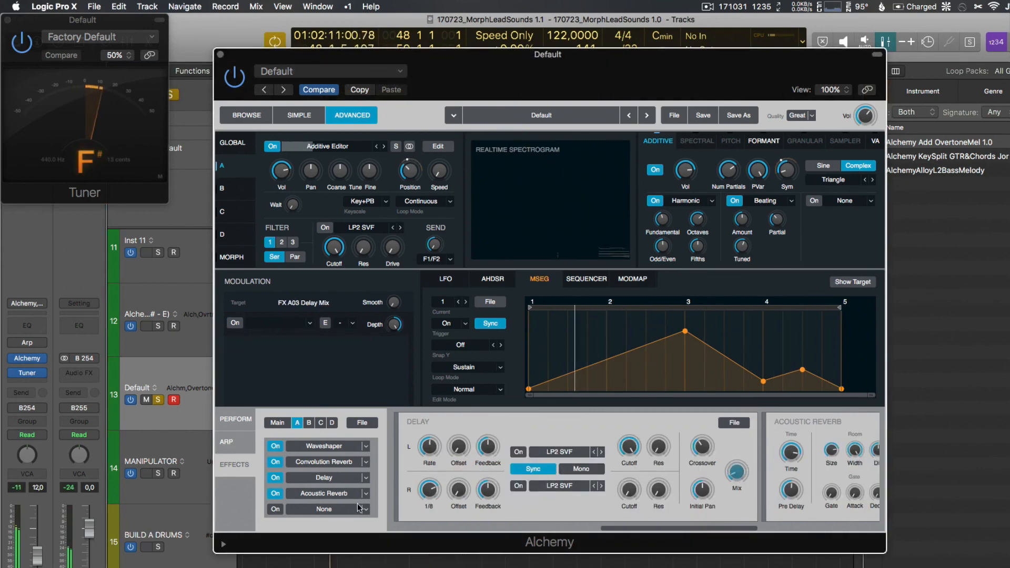
{"action": "left_click", "coordinate": [331, 494]}
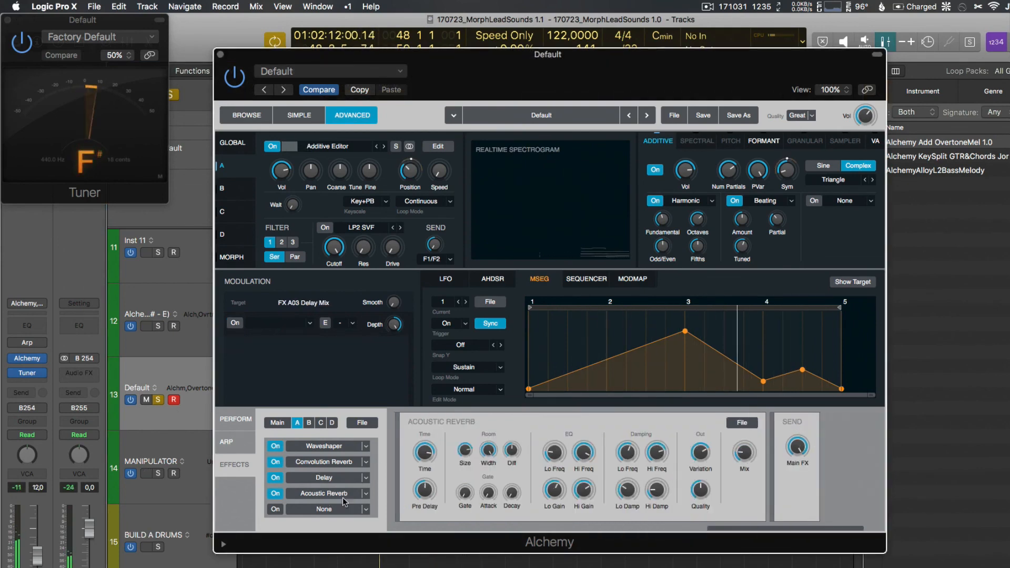
{"action": "left_click", "coordinate": [744, 452]}
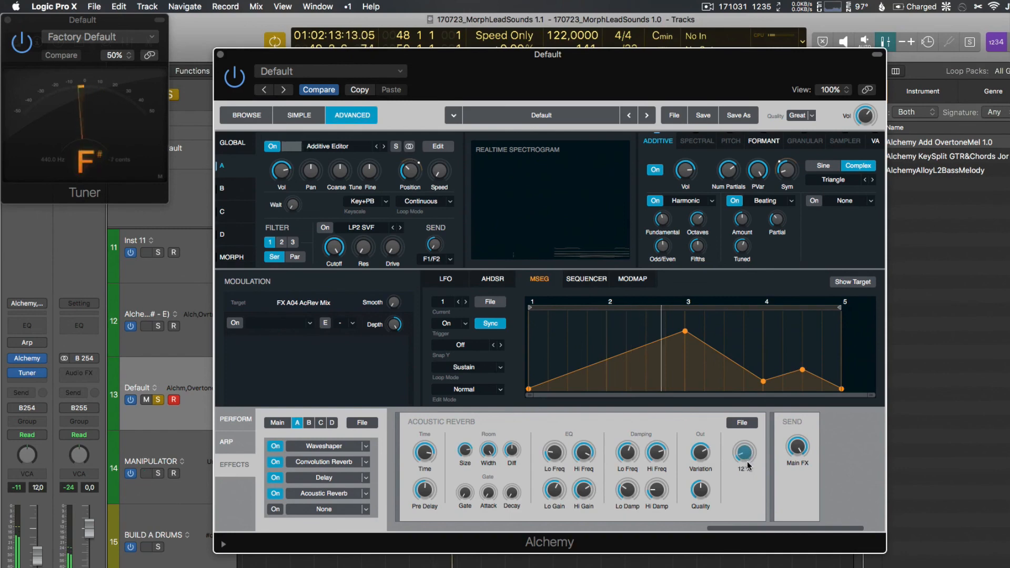
Lower the Convolution Reverb's Wet level and fine-tune its Dry level
{"action": "left_click", "coordinate": [337, 463]}
{"action": "left_click", "coordinate": [449, 449]}
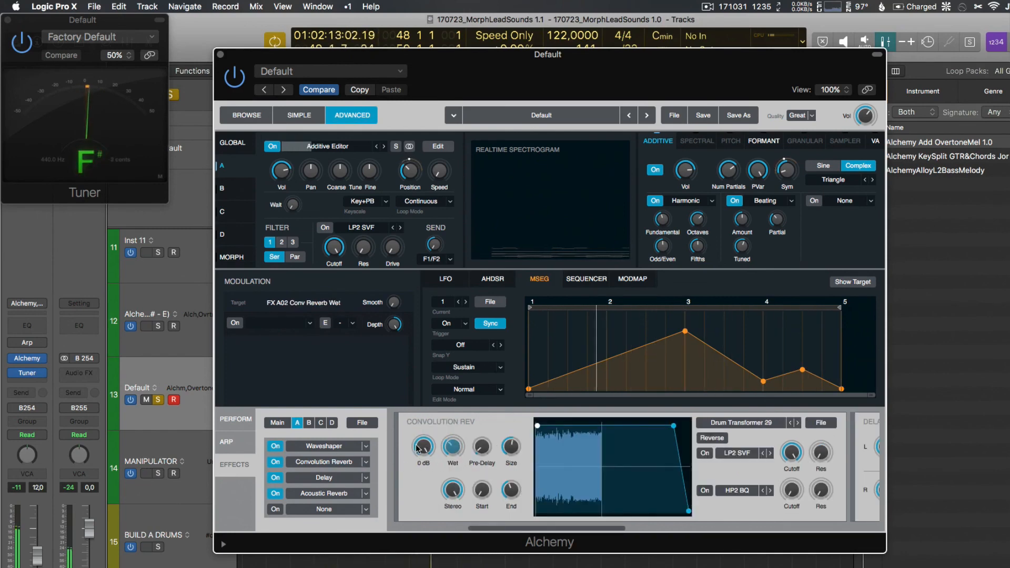
{"action": "left_click", "coordinate": [424, 448]}
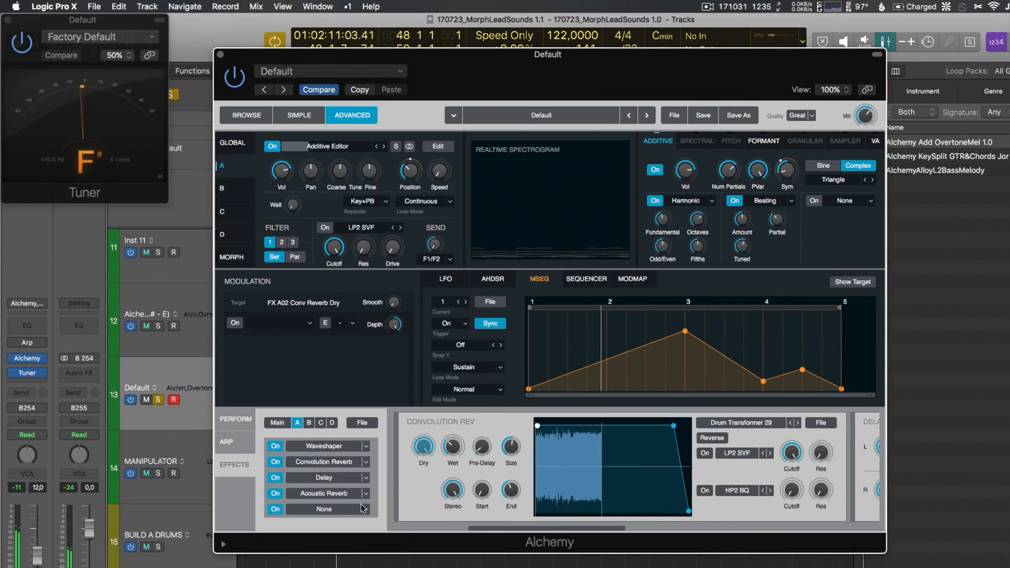
Add a Vintage Compressor in the fifth FX A slot and shorten its Attack to about 0.011 s
{"action": "left_click", "coordinate": [324, 509]}
{"action": "mouse_move", "coordinate": [352, 474]}
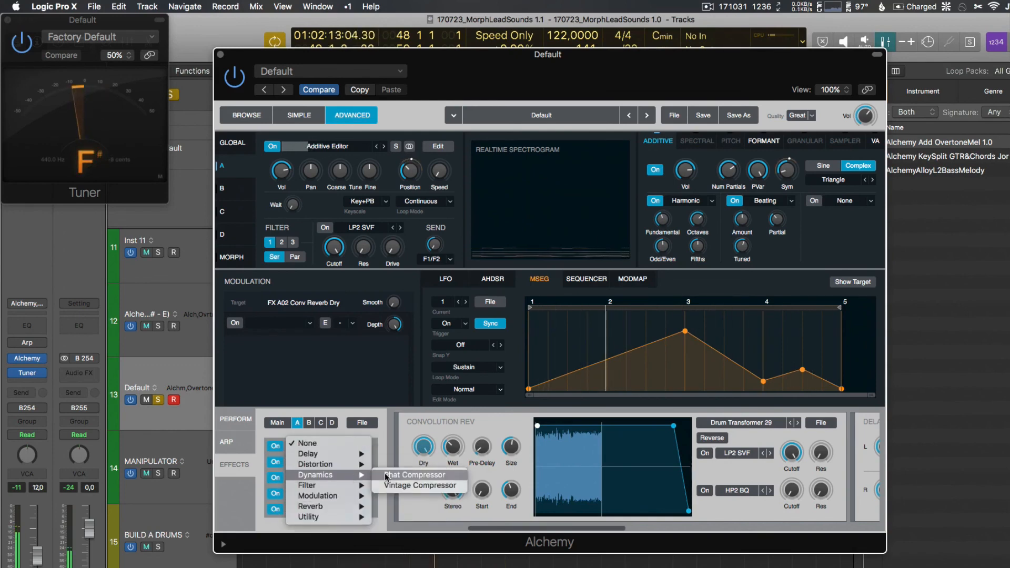
{"action": "left_click", "coordinate": [421, 478]}
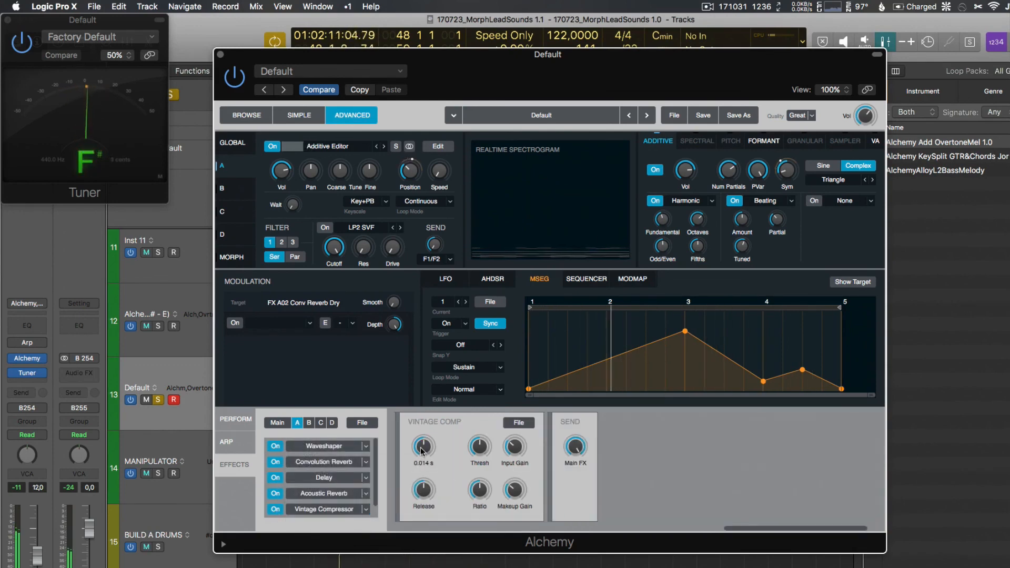
{"action": "left_click", "coordinate": [423, 446]}
Adjust the compressor's Input Gain, Ratio and Makeup Gain, and lower its Threshold to about -21.8 dB
{"action": "left_click", "coordinate": [514, 441]}
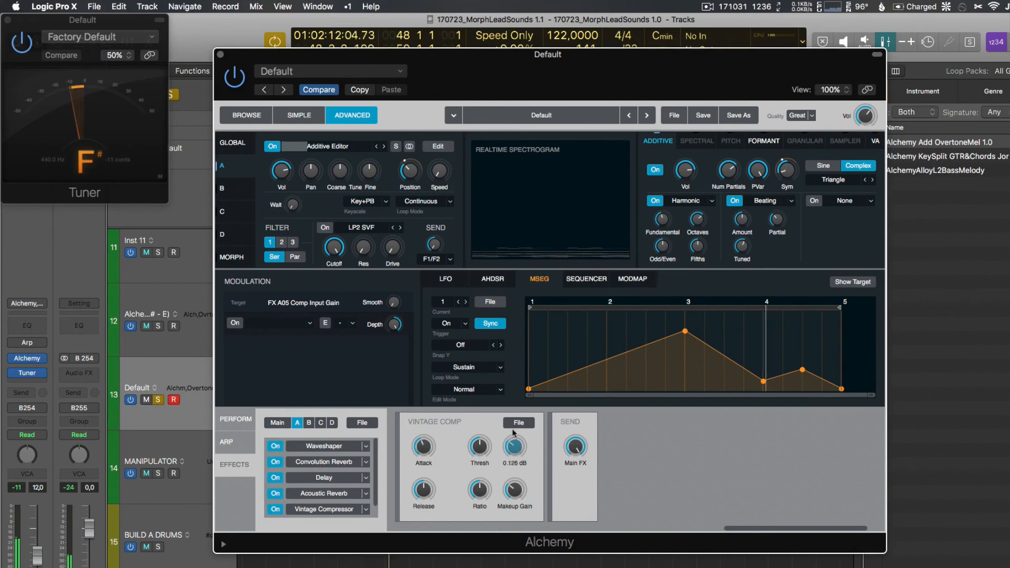
{"action": "left_click", "coordinate": [484, 489]}
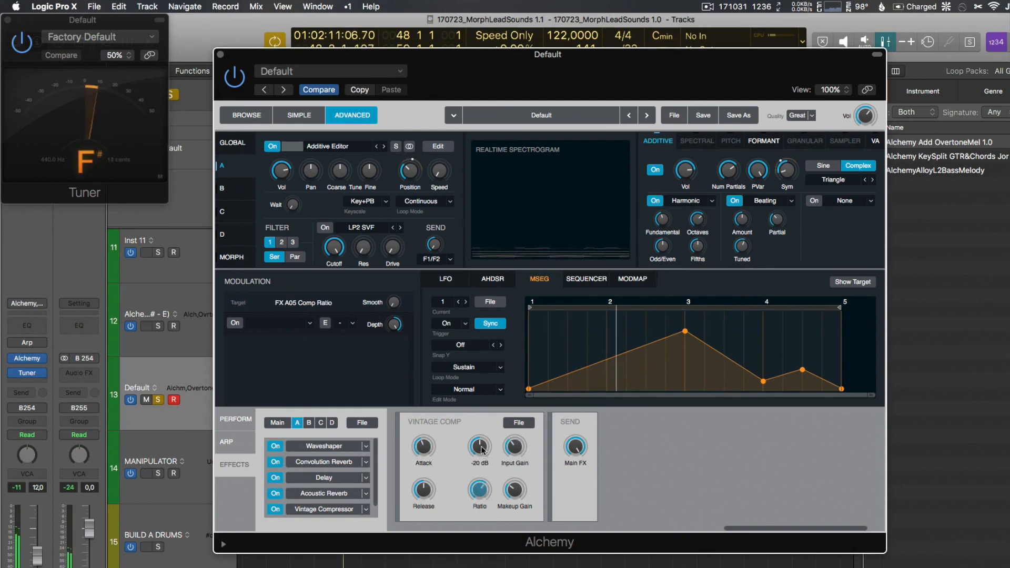
{"action": "left_click_drag", "start_coordinate": [482, 451], "coordinate": [482, 455]}
{"action": "left_click_drag", "start_coordinate": [514, 496], "coordinate": [514, 492]}
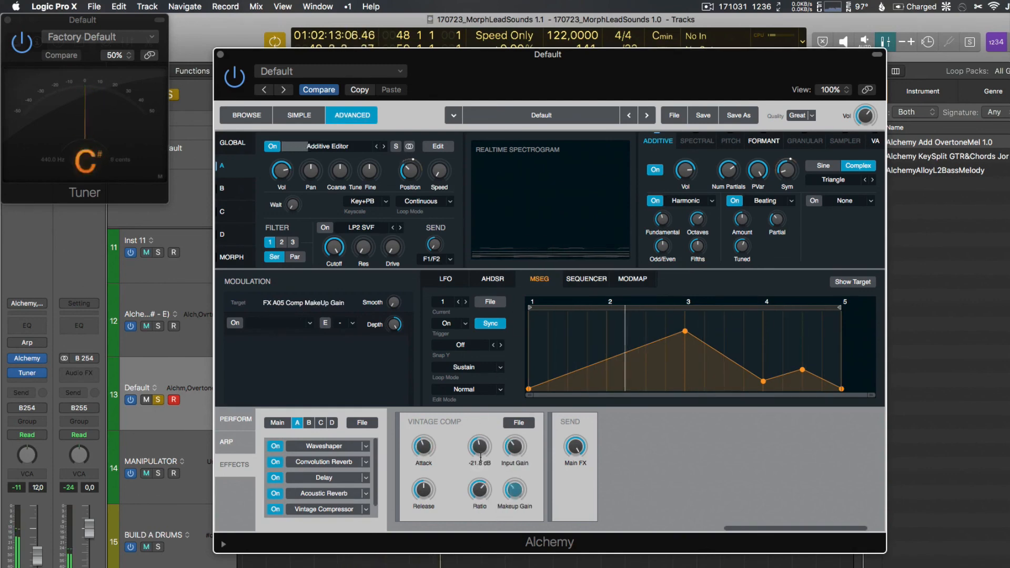
Lower the compressor's Threshold to about -25 dB or below, readjust its Input Gain and set Makeup Gain to about 3.56 dB
{"action": "left_click", "coordinate": [480, 457]}
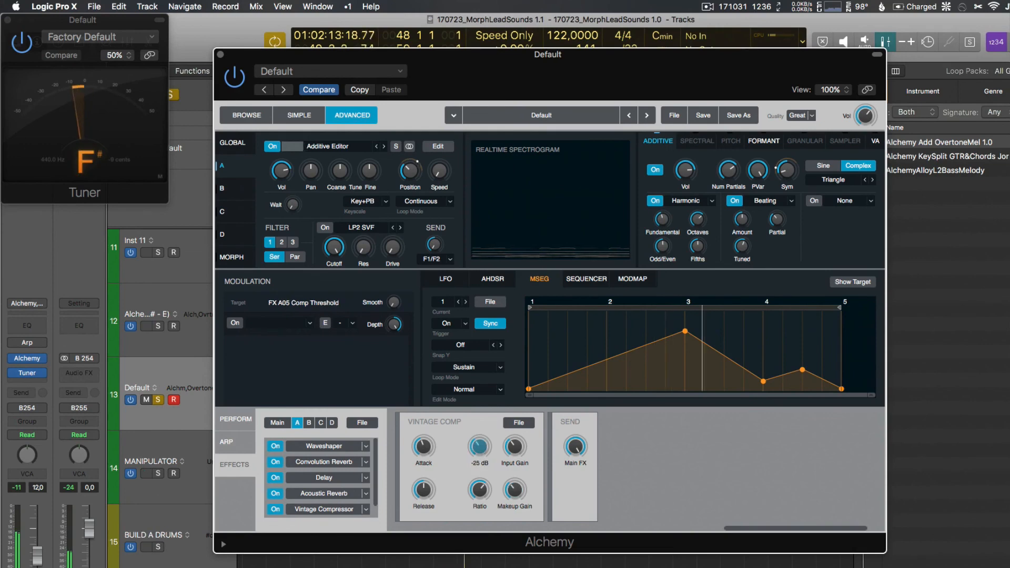
{"action": "left_click", "coordinate": [519, 444]}
{"action": "left_click", "coordinate": [482, 446]}
{"action": "left_click", "coordinate": [518, 490]}
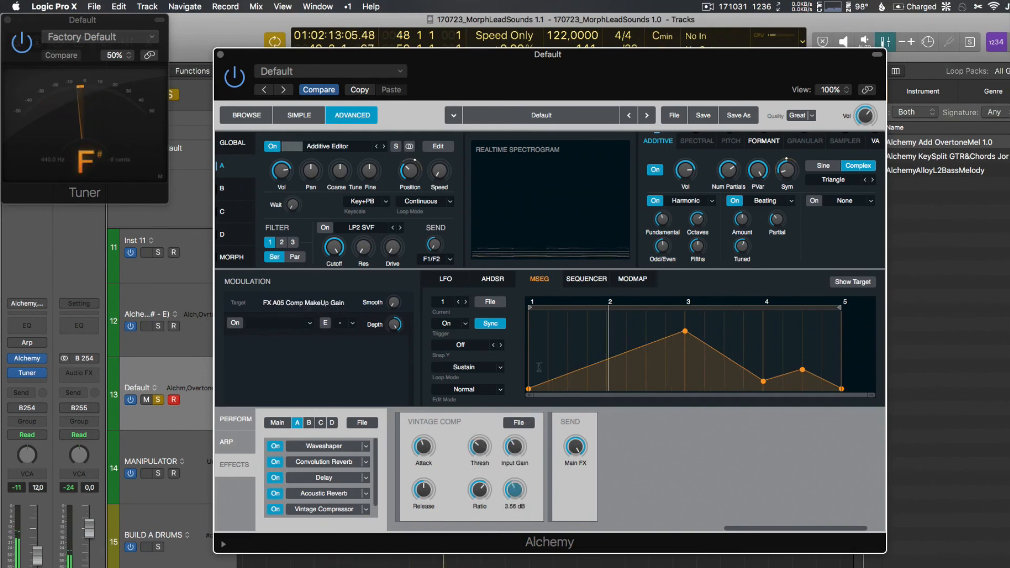
Set the compressor's Release to about 0.21 s and fine-tune its Makeup Gain, Ratio and Attack
{"action": "left_click", "coordinate": [427, 494]}
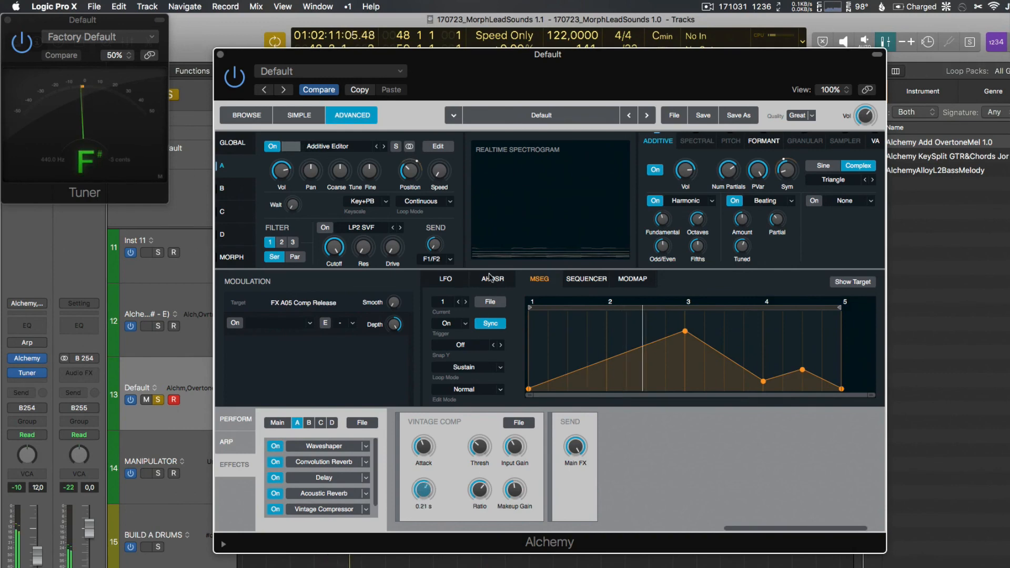
{"action": "left_click", "coordinate": [515, 493]}
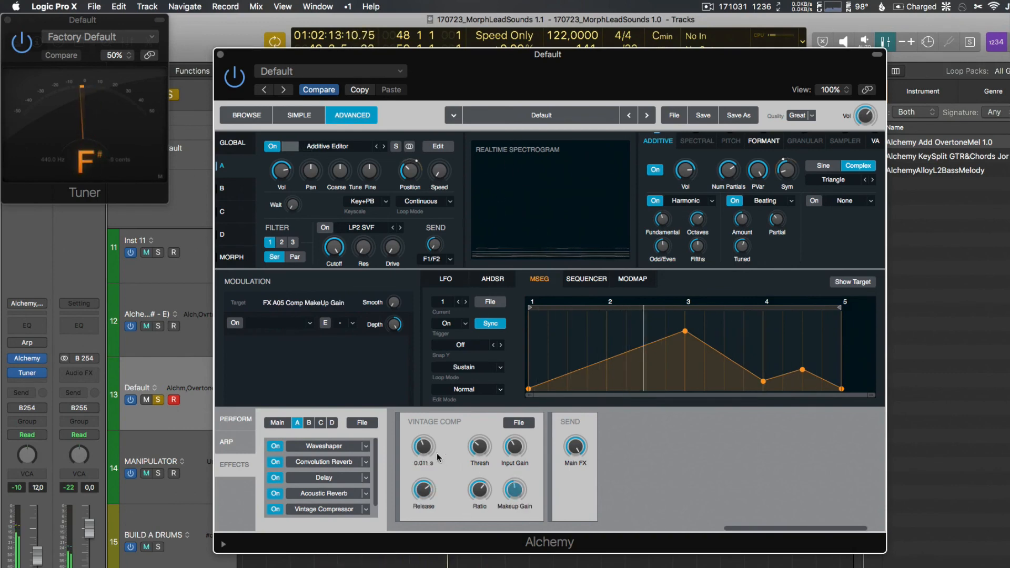
{"action": "left_click", "coordinate": [480, 491]}
{"action": "left_click", "coordinate": [426, 445]}
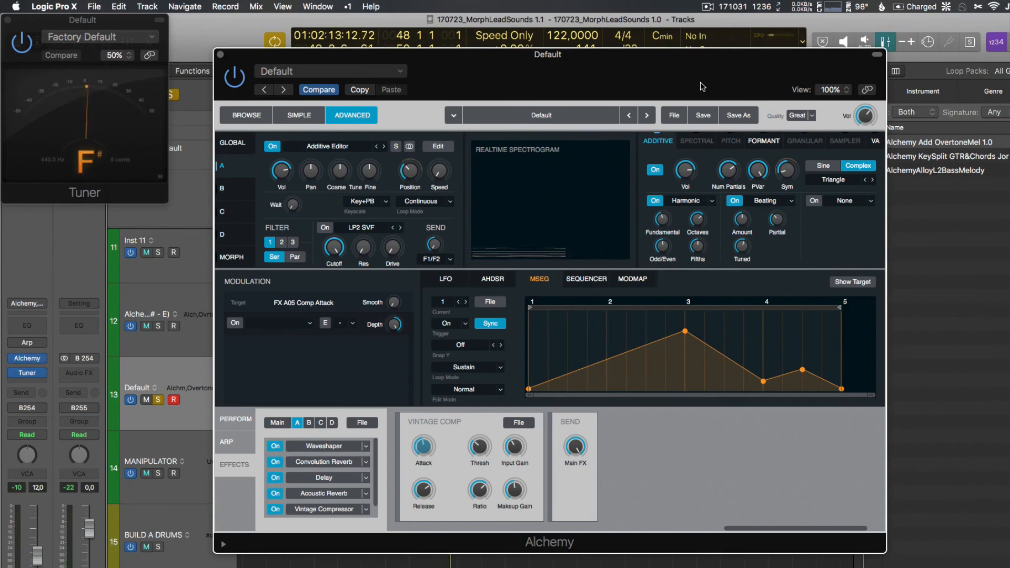
{"action": "left_click", "coordinate": [705, 6]}
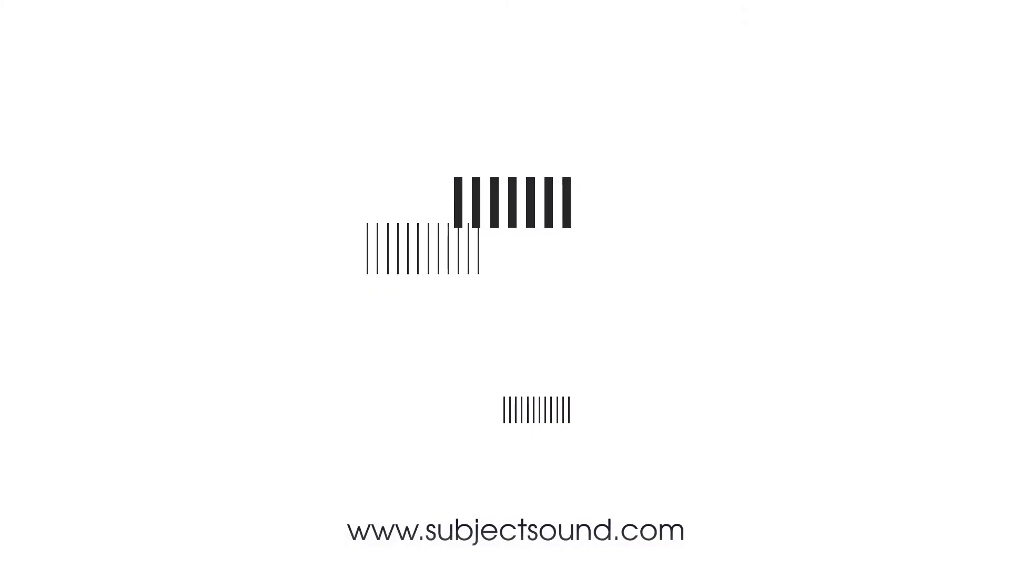